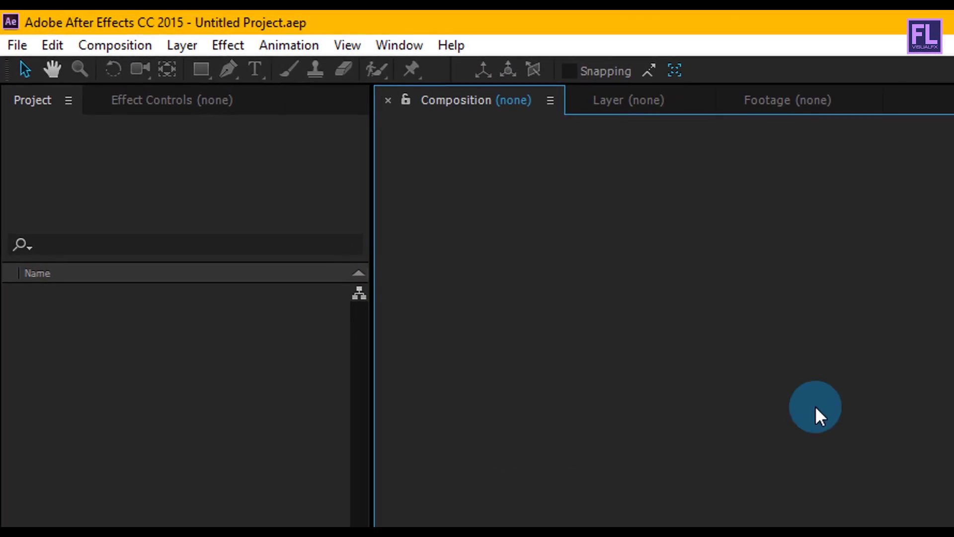
# - Create a new composition named Slideshow at 1920 x 1080 px, 30 frames per second, with a duration of 0:00:08:00
pyautogui.click(122, 47)
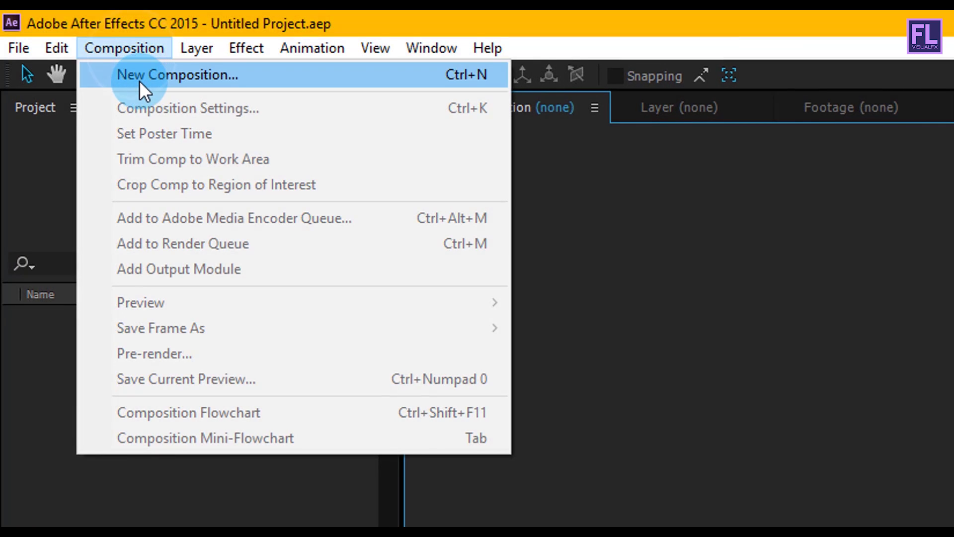
pyautogui.click(139, 77)
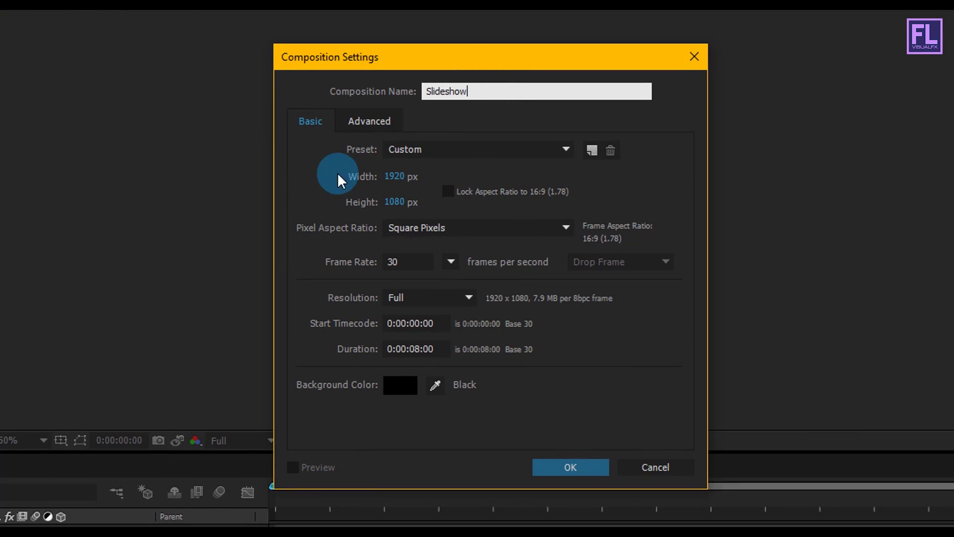
pyautogui.click(396, 178)
pyautogui.click(396, 202)
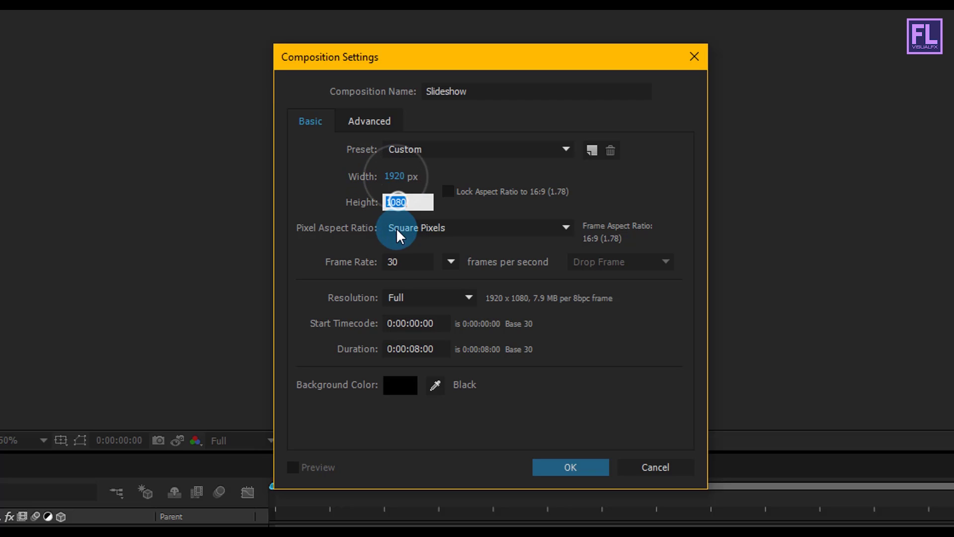
pyautogui.click(399, 256)
pyautogui.click(422, 349)
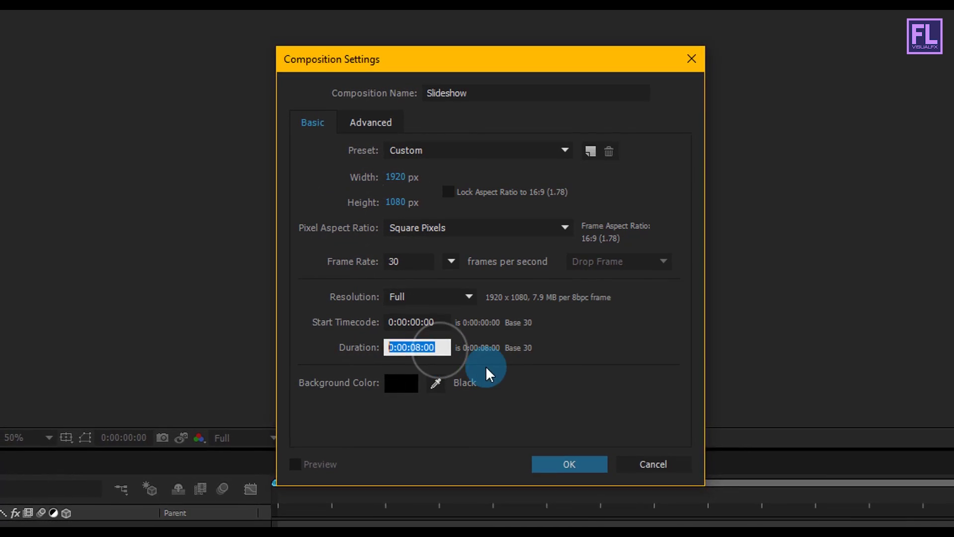
pyautogui.click(569, 463)
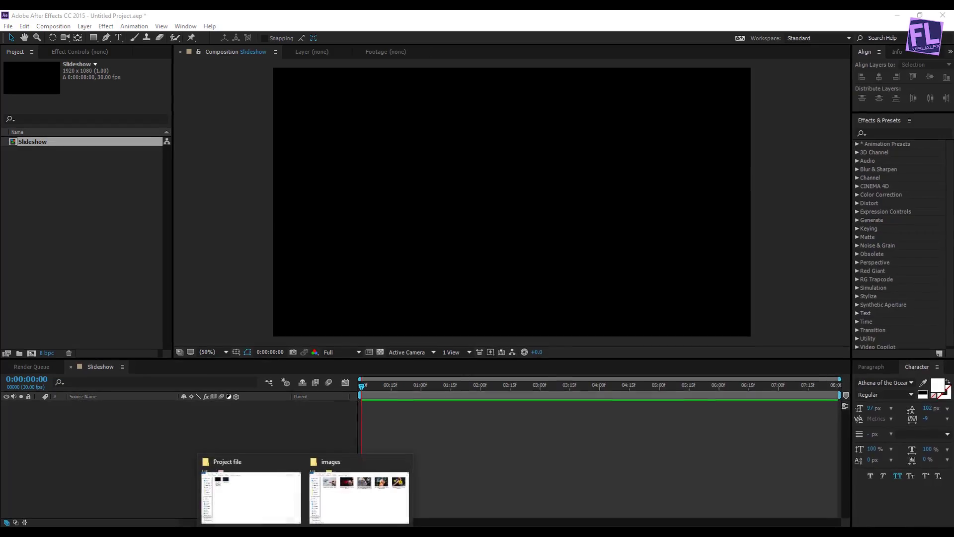
# - Import the "kaboompics_Lovely roseses, book and coffee" picture from the images folder and add it to the Slideshow timeline as a layer
pyautogui.click(377, 504)
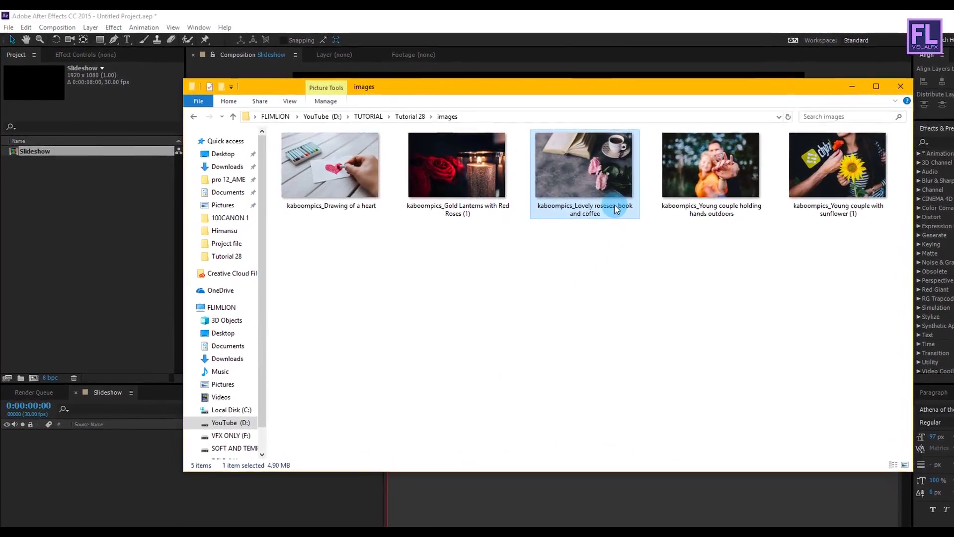
pyautogui.moveTo(581, 166); pyautogui.dragTo(75, 246)
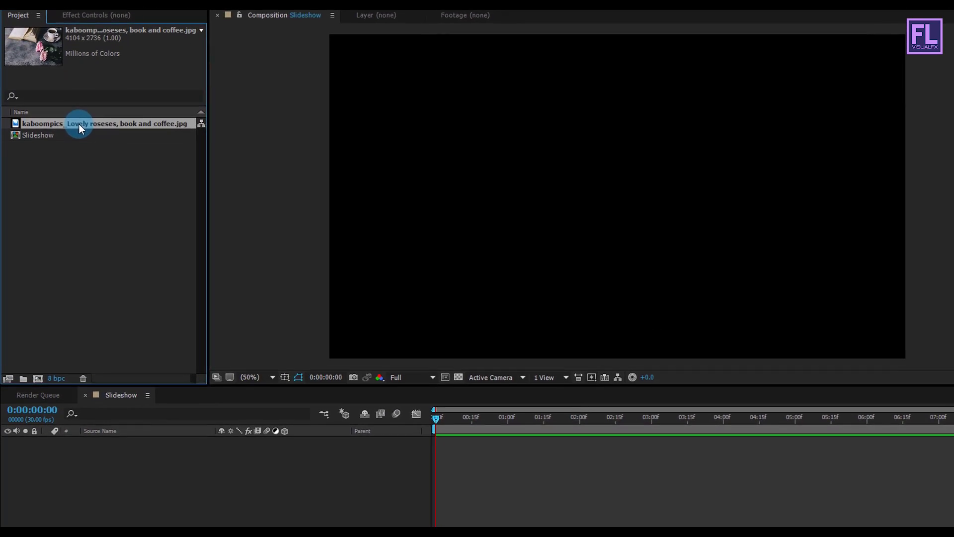
pyautogui.moveTo(79, 124); pyautogui.dragTo(117, 453)
# - Scale the picture layer to 47% and adjust its position so it fills the composition frame
pyautogui.press('s')
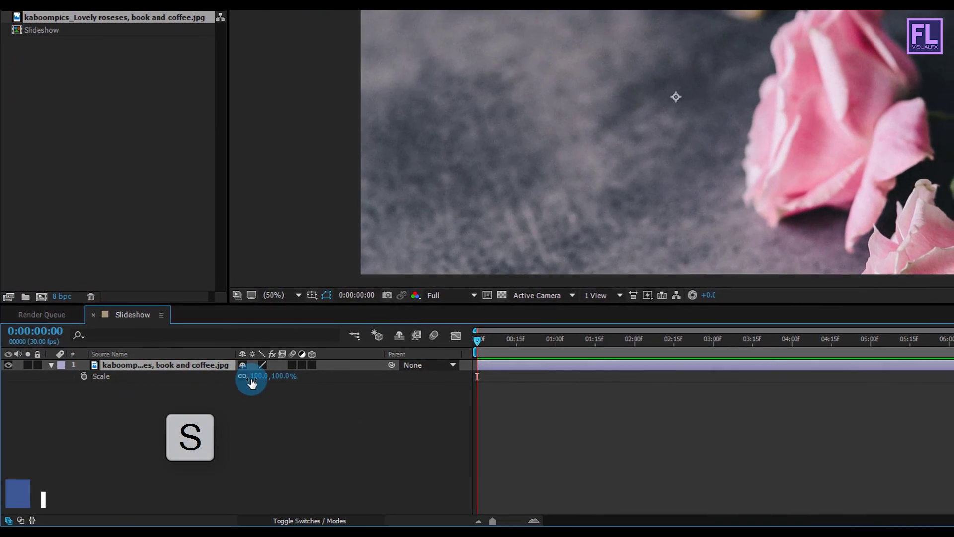
pyautogui.moveTo(252, 383); pyautogui.dragTo(174, 412)
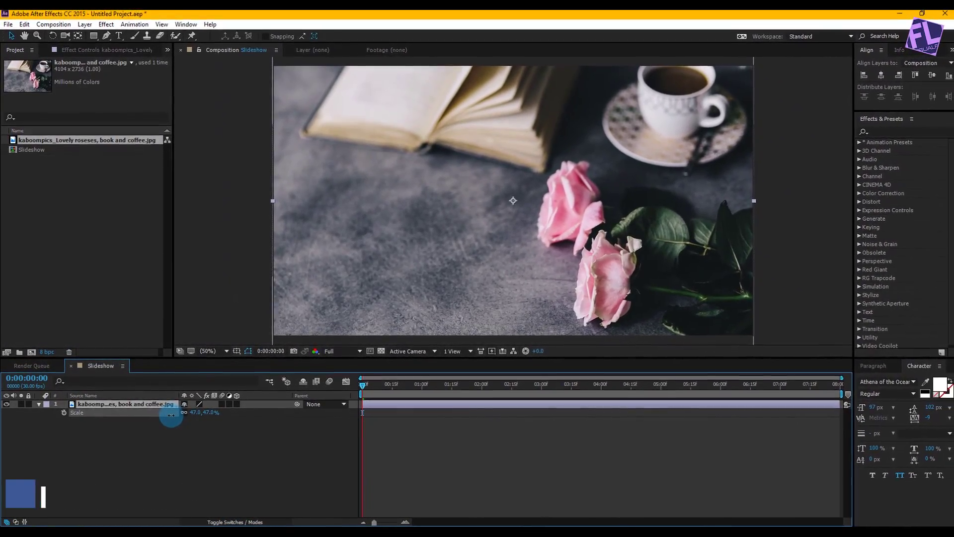
pyautogui.moveTo(581, 244); pyautogui.dragTo(571, 227)
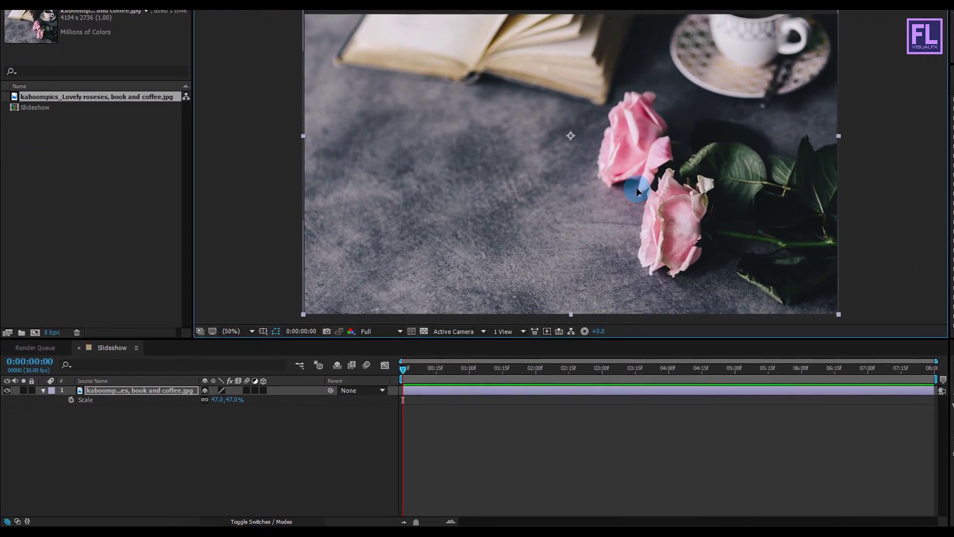
pyautogui.moveTo(637, 191); pyautogui.dragTo(638, 192)
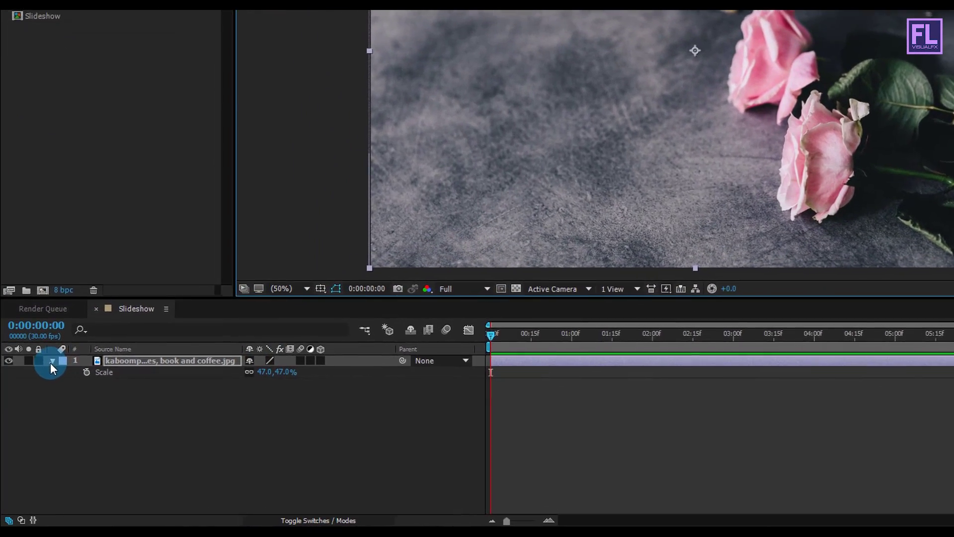
pyautogui.click(44, 391)
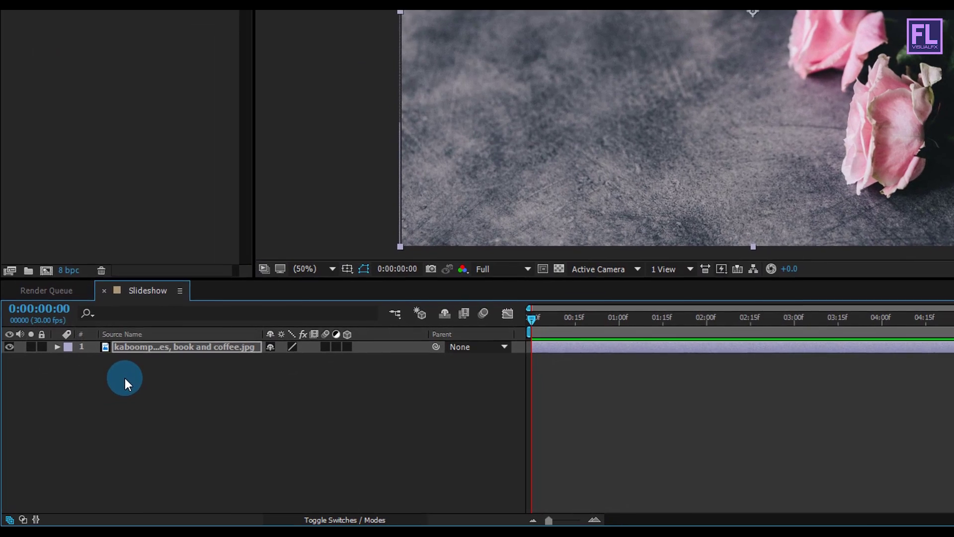
# - Pre-compose the picture layer into a new composition named Image, moving all attributes into it
pyautogui.rightClick(131, 353)
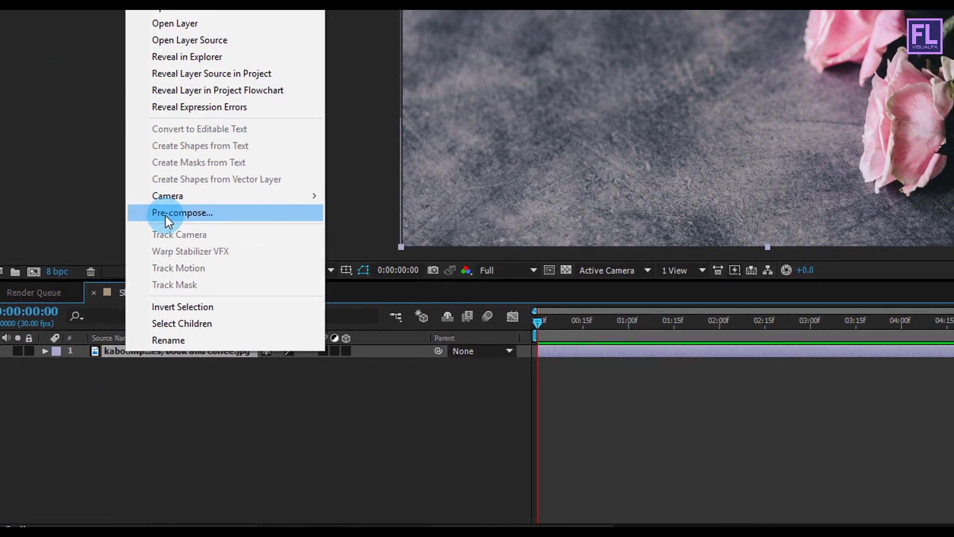
pyautogui.click(179, 204)
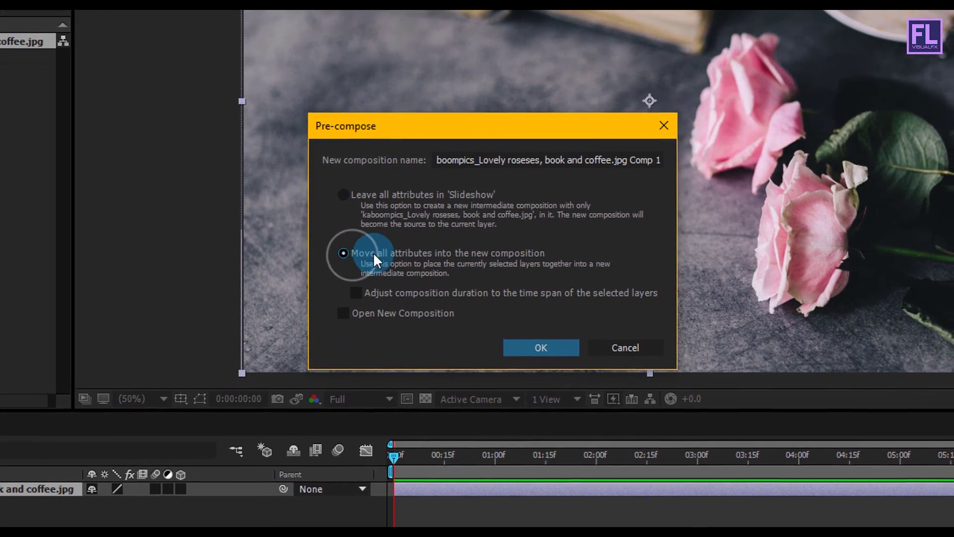
pyautogui.click(578, 74)
pyautogui.tripleClick(467, 159)
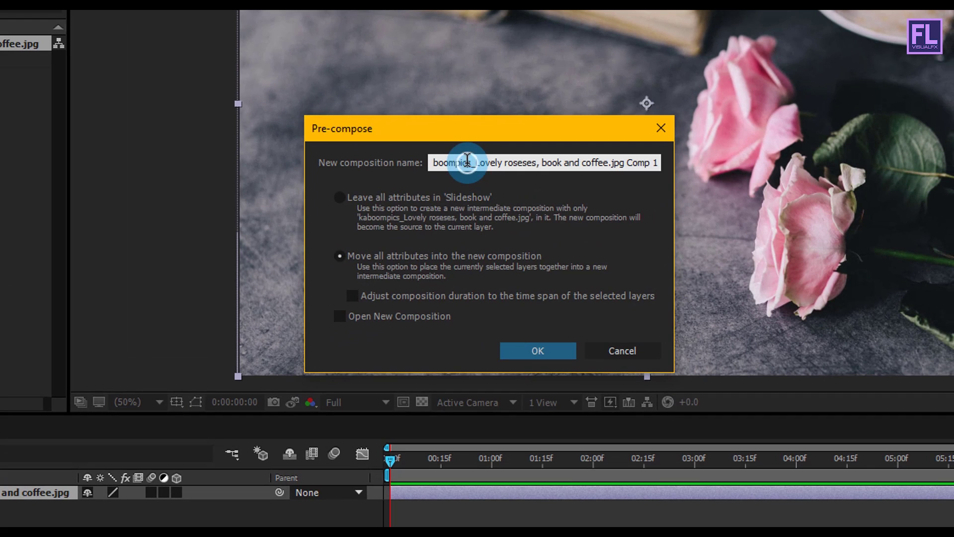
pyautogui.press('BackSpace')
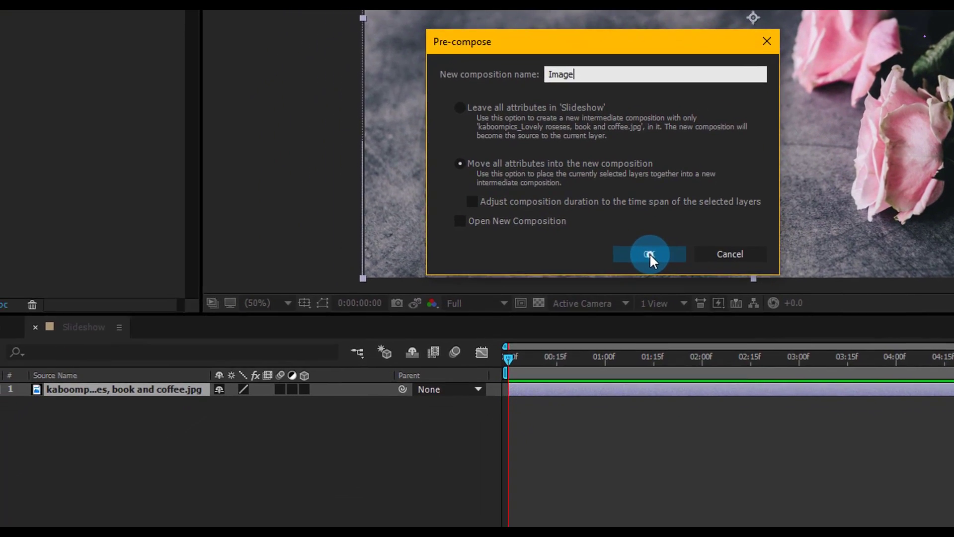
pyautogui.click(586, 310)
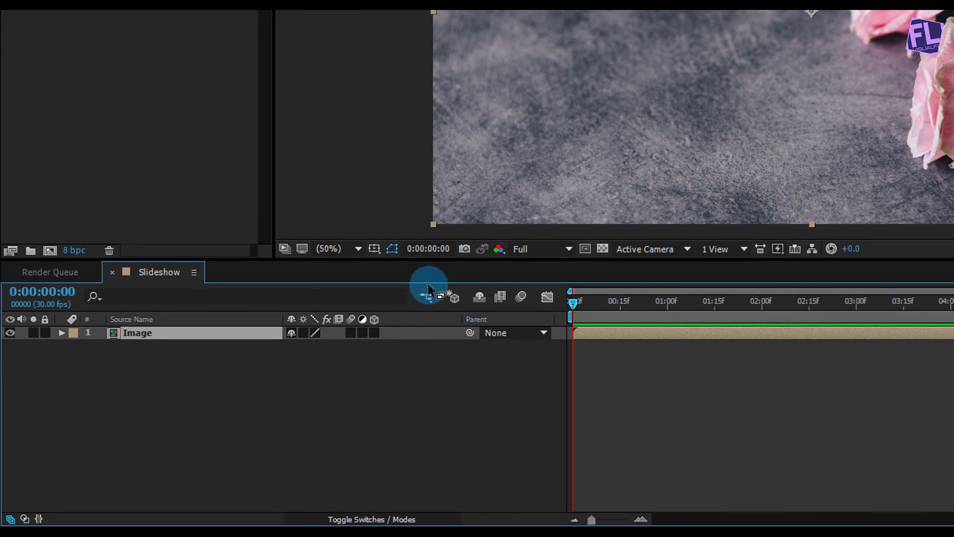
# - Make the Image layer a 3D layer
pyautogui.click(374, 333)
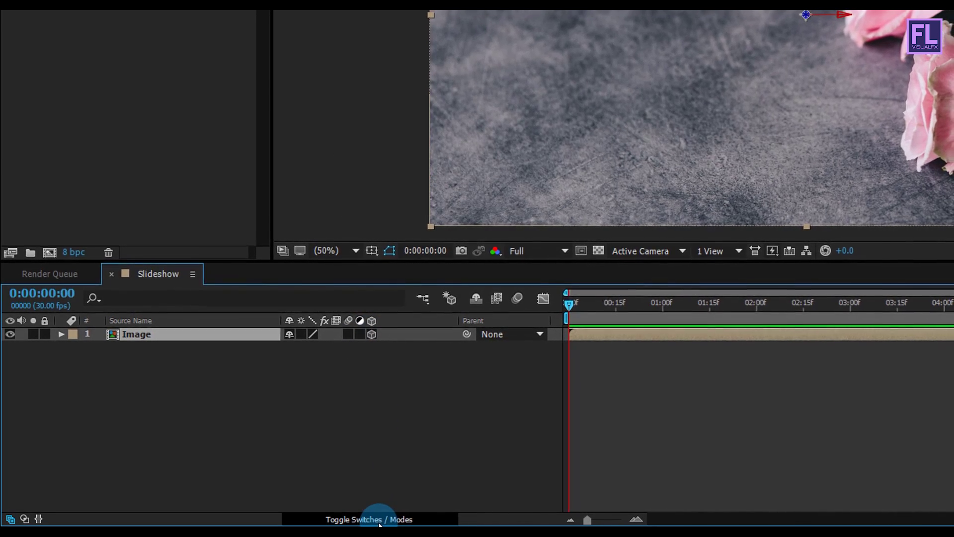
pyautogui.click(371, 520)
pyautogui.click(378, 520)
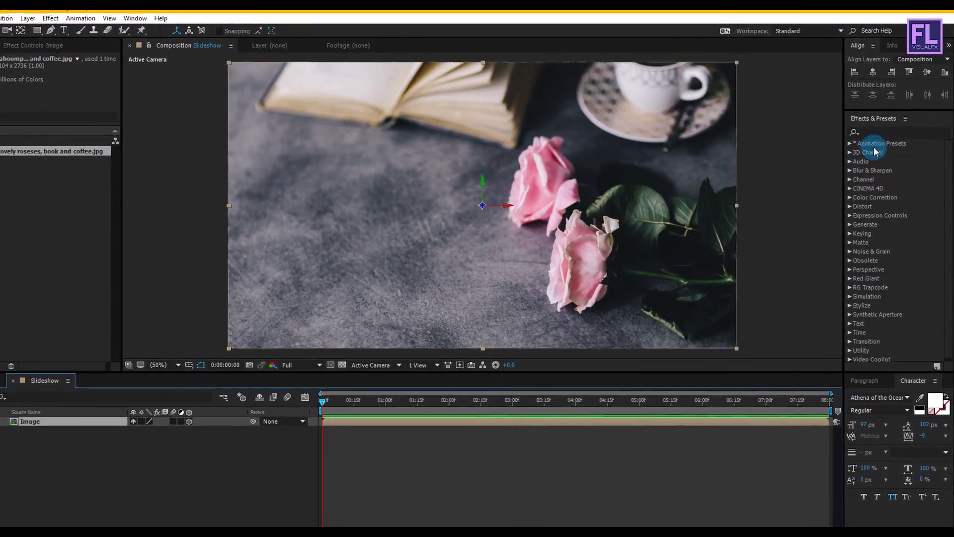
# - Find the CC Page Turn effect and apply it to the Image layer
pyautogui.click(875, 131)
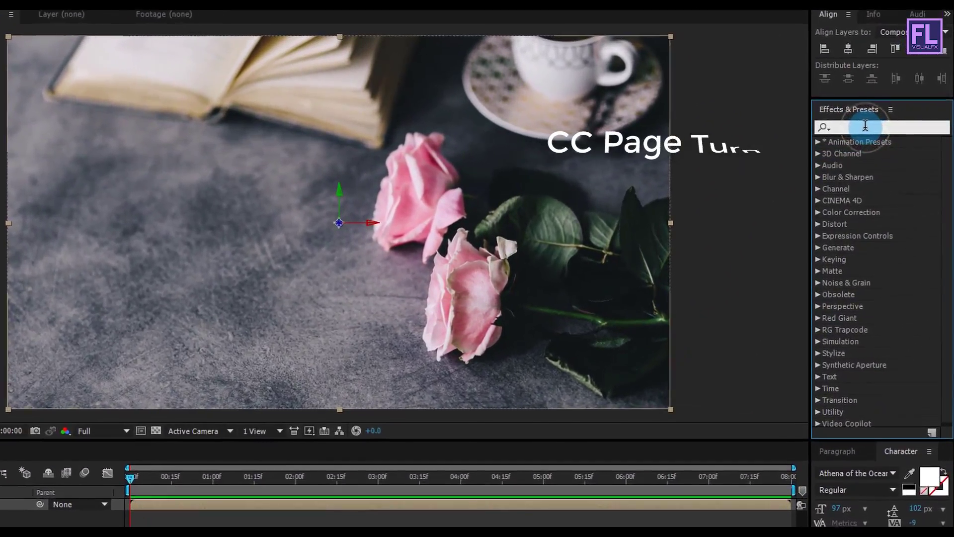
pyautogui.write('cc page')
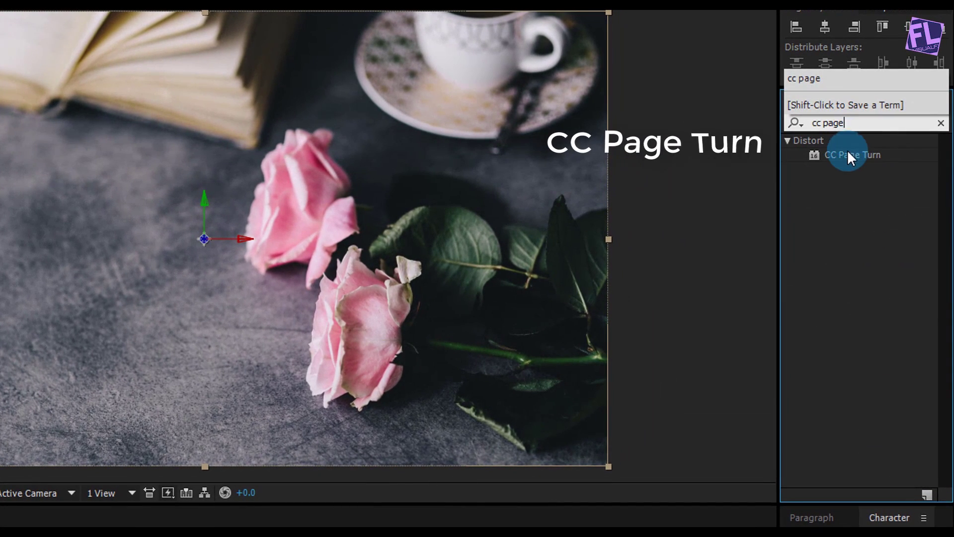
pyautogui.moveTo(848, 155); pyautogui.dragTo(208, 381)
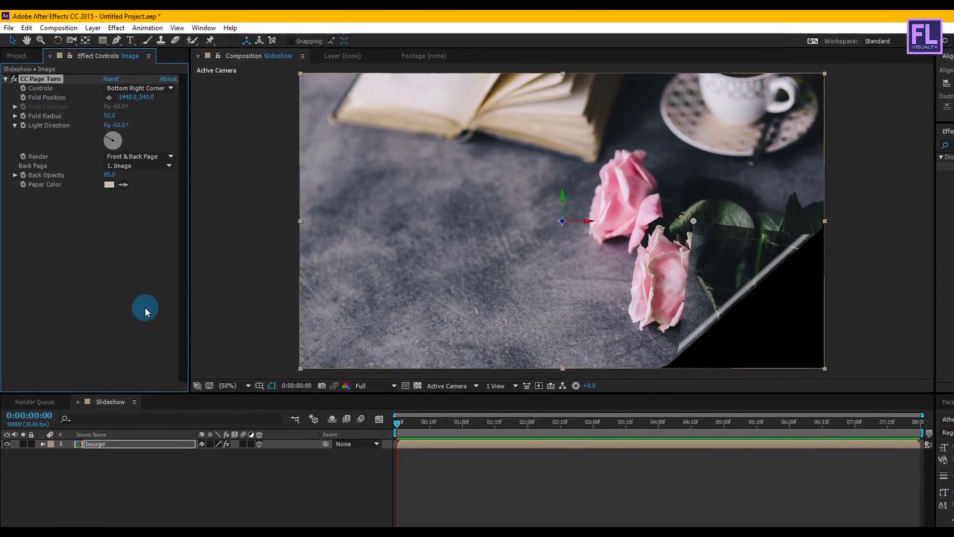
# - Set the CC Page Turn controls to Classic UI and its render mode to Front Page
pyautogui.click(130, 88)
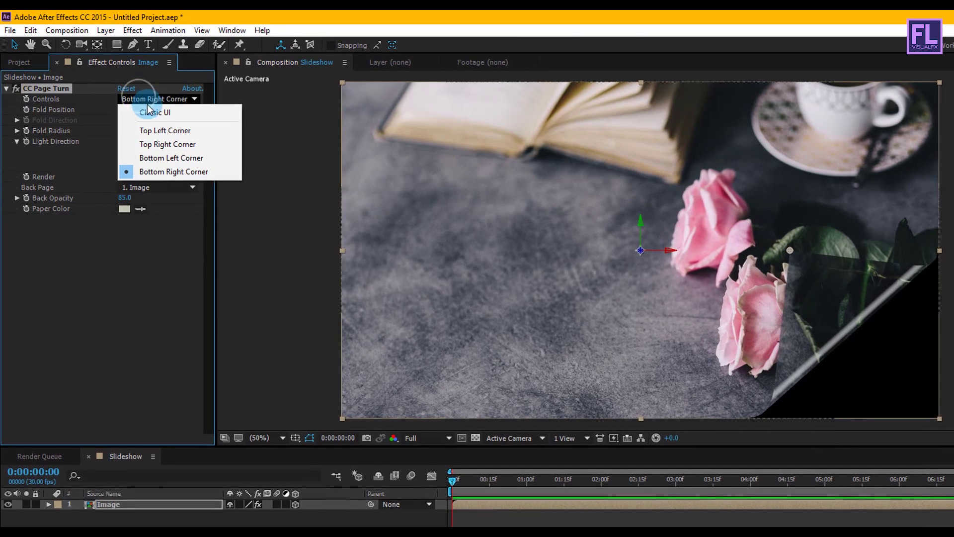
pyautogui.click(176, 112)
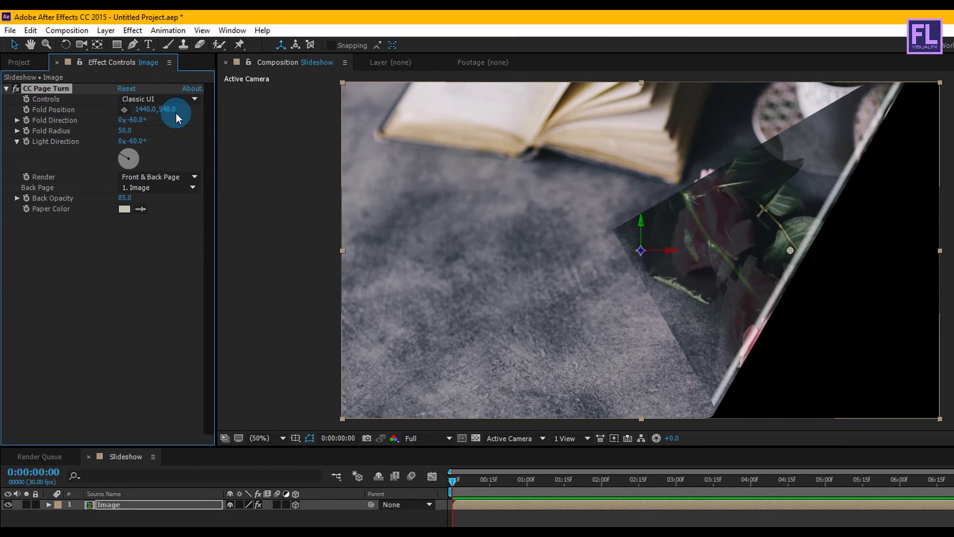
pyautogui.click(202, 178)
pyautogui.click(166, 178)
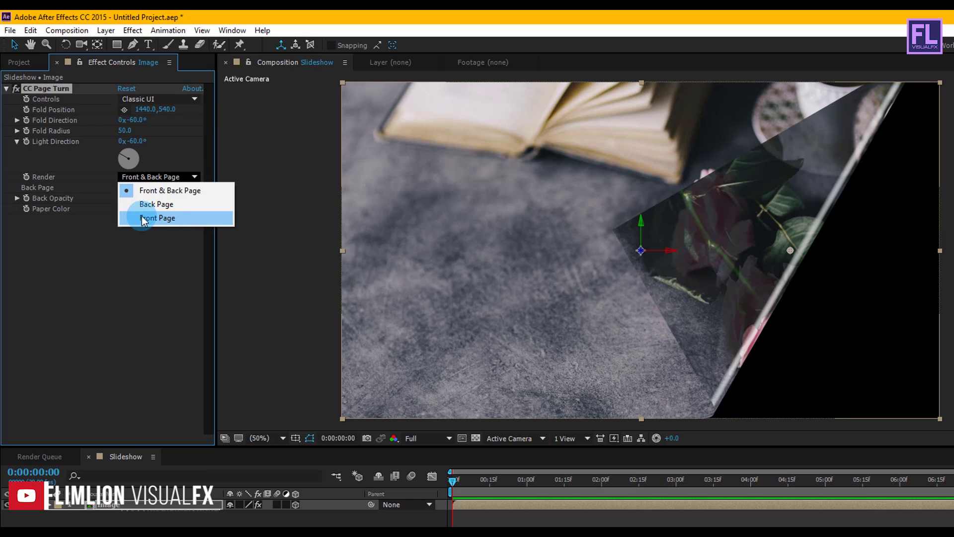
pyautogui.click(177, 219)
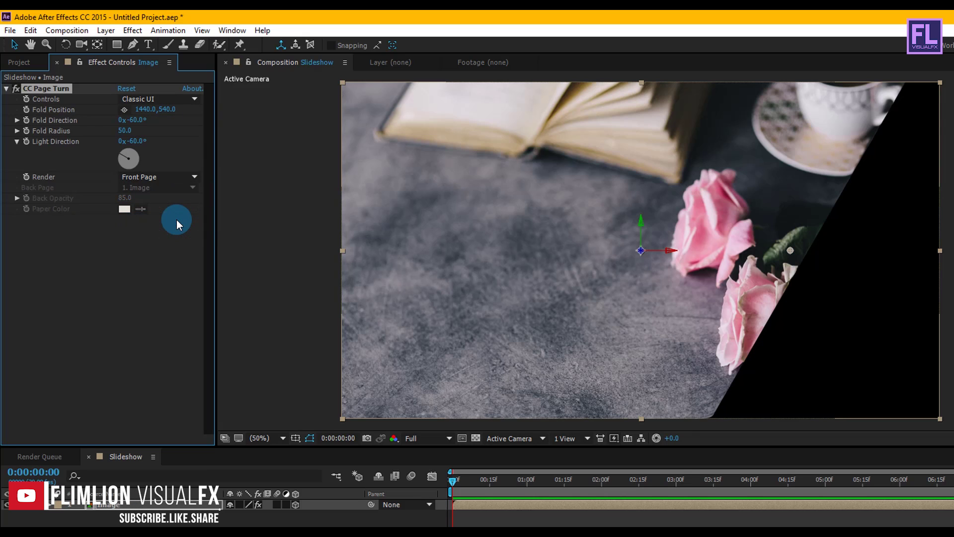
# - Set the page turn's Fold Direction to -6° and its Fold Radius to 188
pyautogui.moveTo(131, 119); pyautogui.dragTo(175, 128)
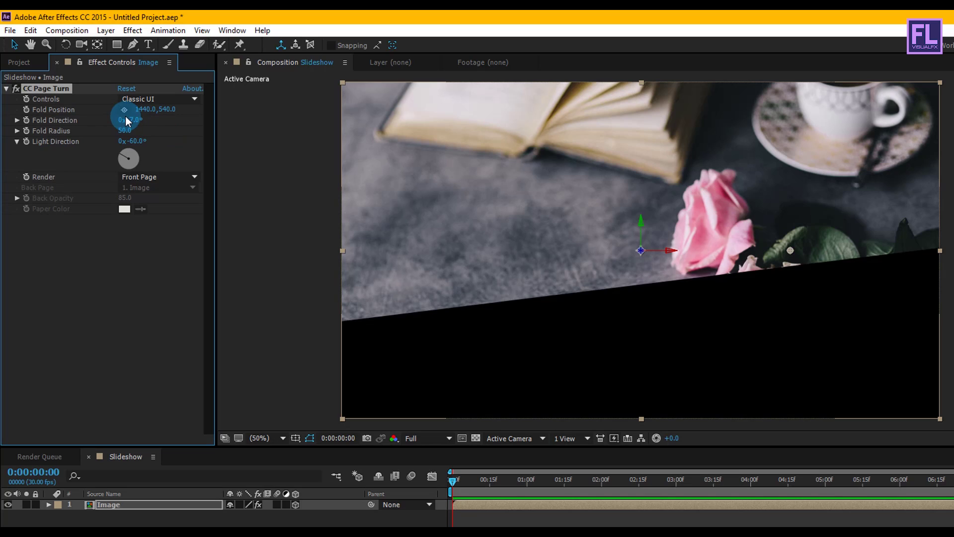
pyautogui.write('-6')
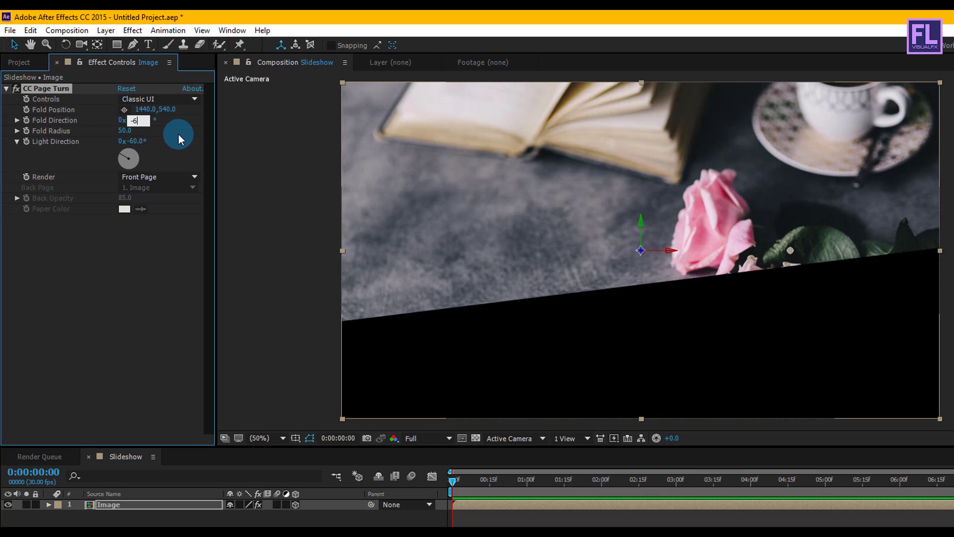
pyautogui.press('Return')
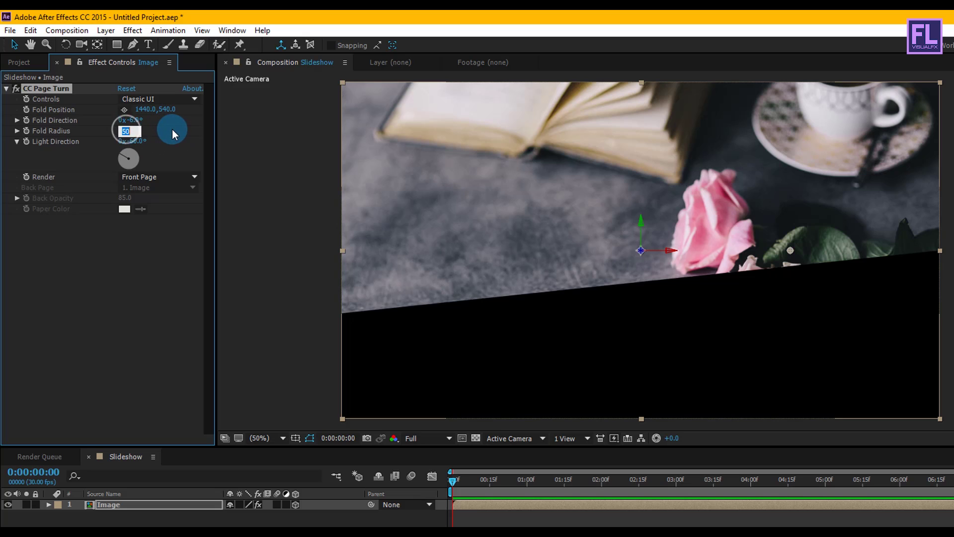
pyautogui.write('188')
pyautogui.press('Return')
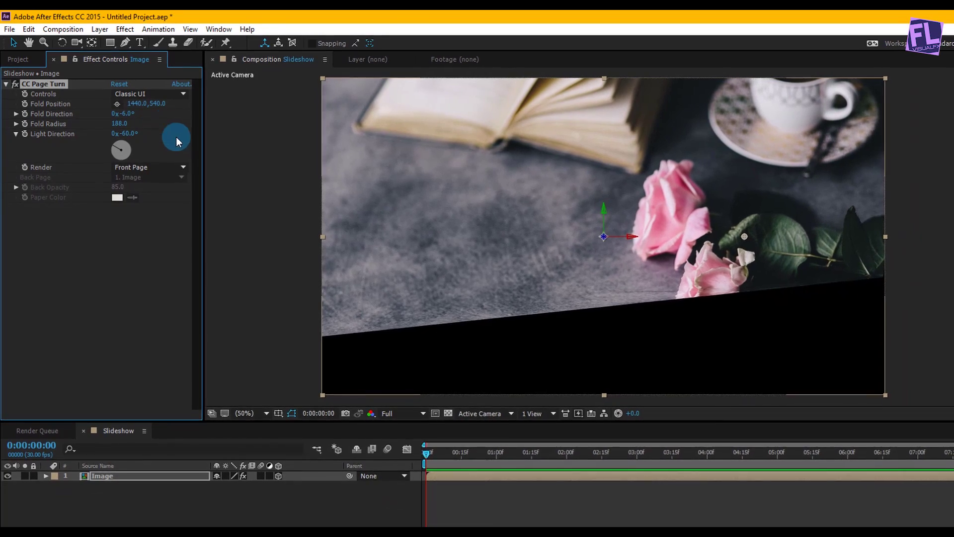
# - Keyframe the page turn's Fold Position at 0:00:00:00 with the fold point above the frame's upper-left corner, at about -8, -328
pyautogui.click(424, 451)
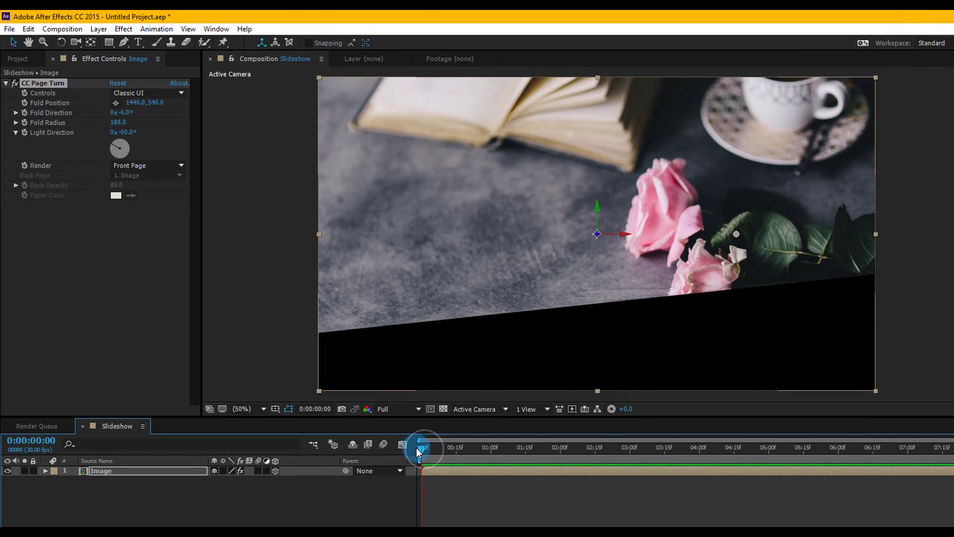
pyautogui.click(257, 409)
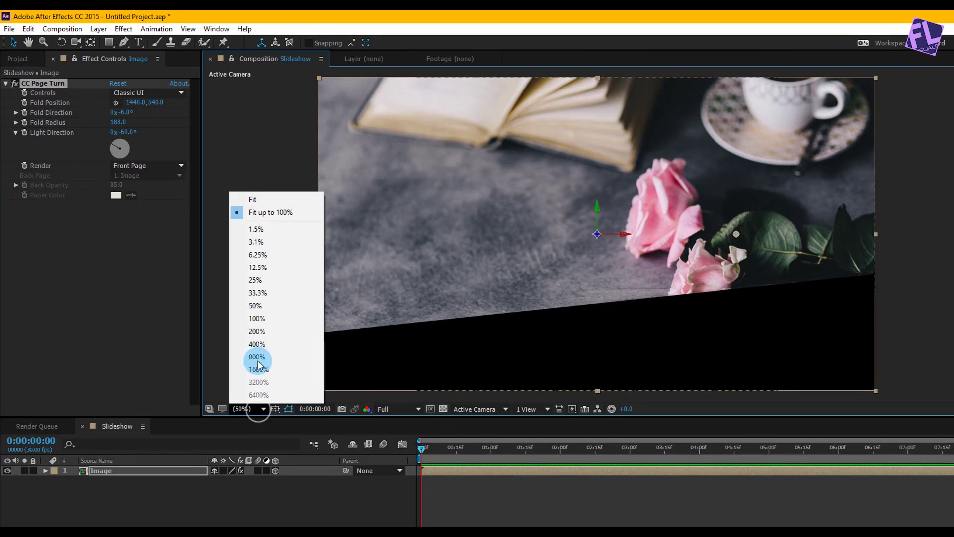
pyautogui.click(256, 281)
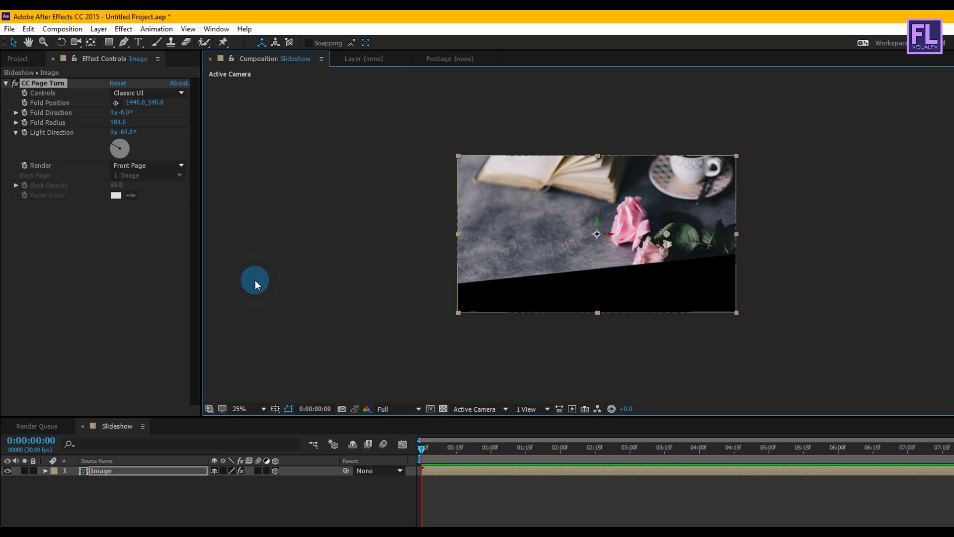
pyautogui.click(47, 83)
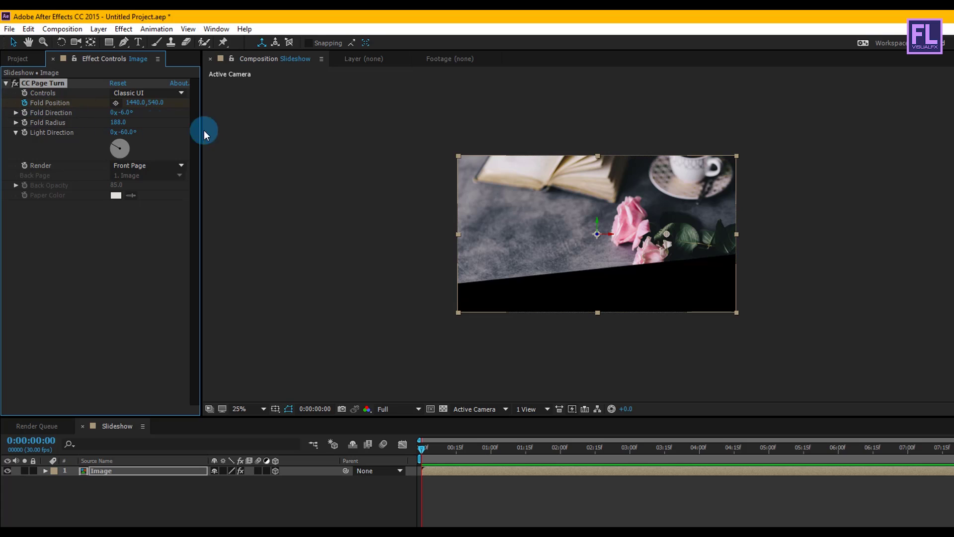
pyautogui.moveTo(666, 237); pyautogui.dragTo(457, 120)
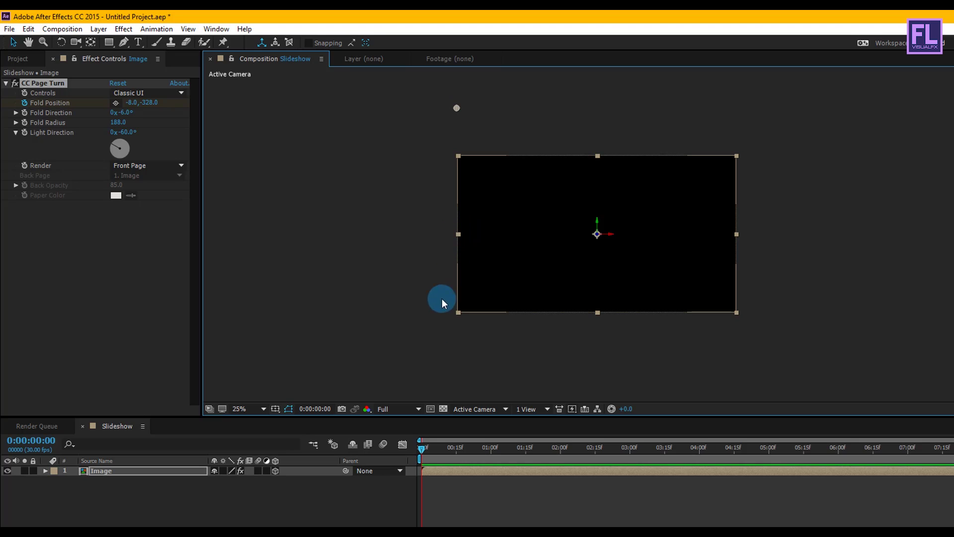
# - Keyframe the page turn's Fold Position at 0:00:01:10 with the fold point below the frame, at about 1428, 1104
pyautogui.moveTo(423, 451); pyautogui.dragTo(567, 450)
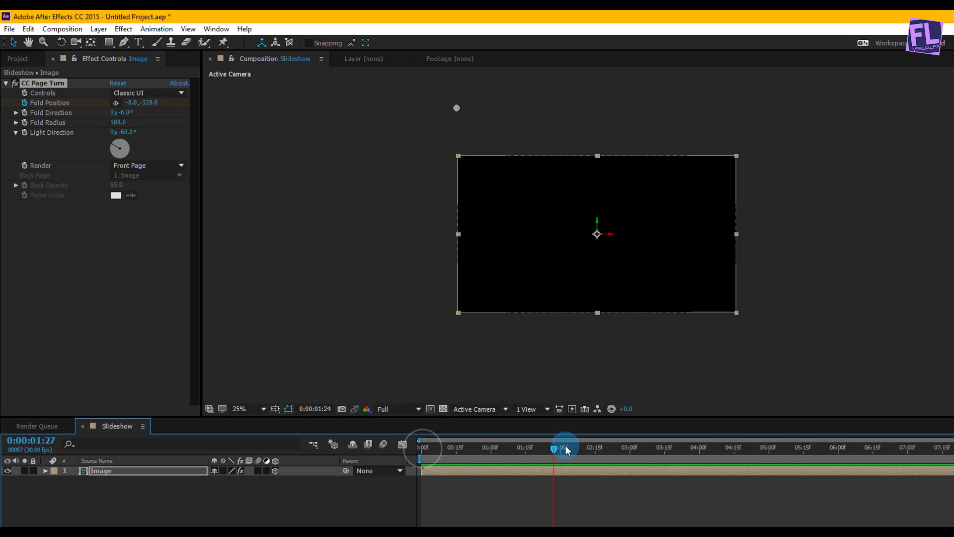
pyautogui.moveTo(462, 450); pyautogui.dragTo(507, 450)
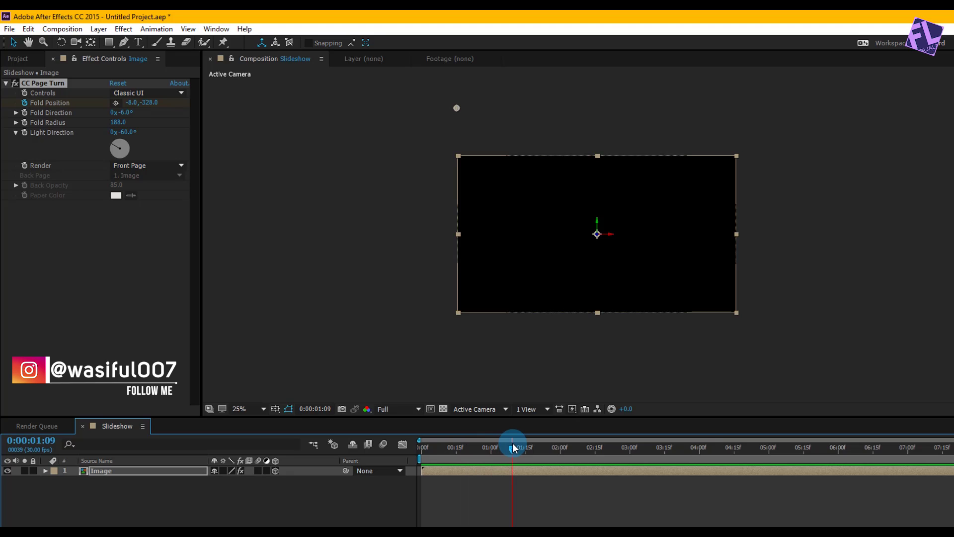
pyautogui.moveTo(457, 108); pyautogui.dragTo(662, 312)
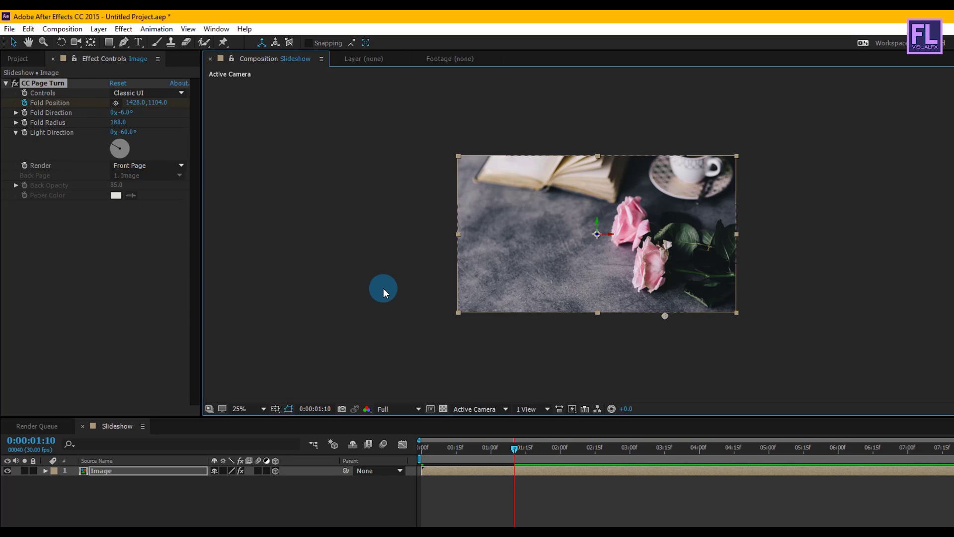
pyautogui.moveTo(515, 449); pyautogui.dragTo(483, 442)
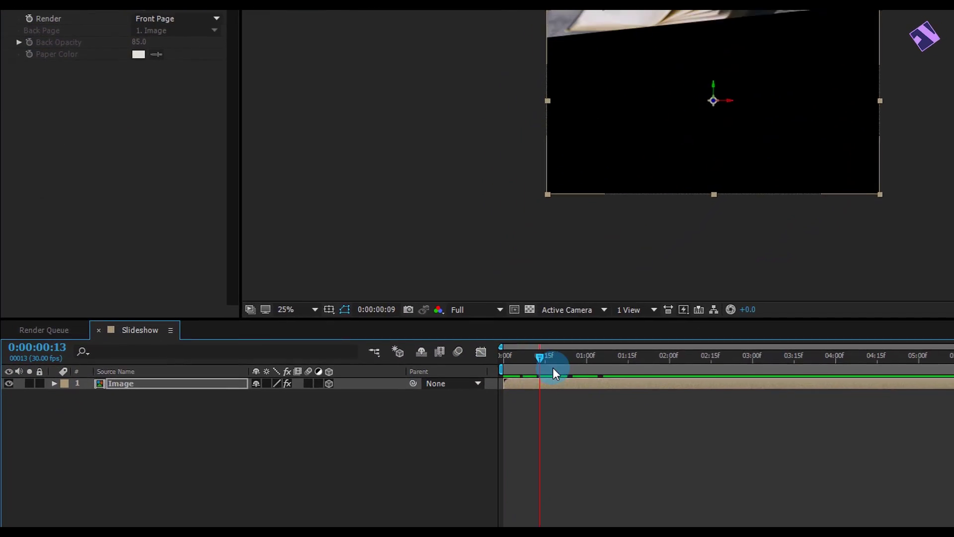
pyautogui.moveTo(554, 368); pyautogui.dragTo(658, 358)
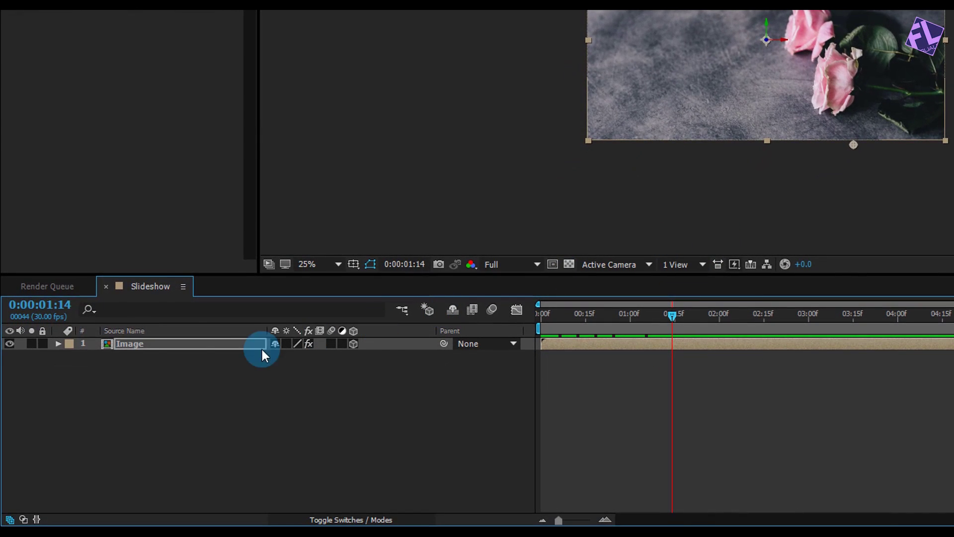
# - Duplicate the Image layer and delete both Fold Position keyframes from the upper copy
pyautogui.hotkey('ctrl', 'd')
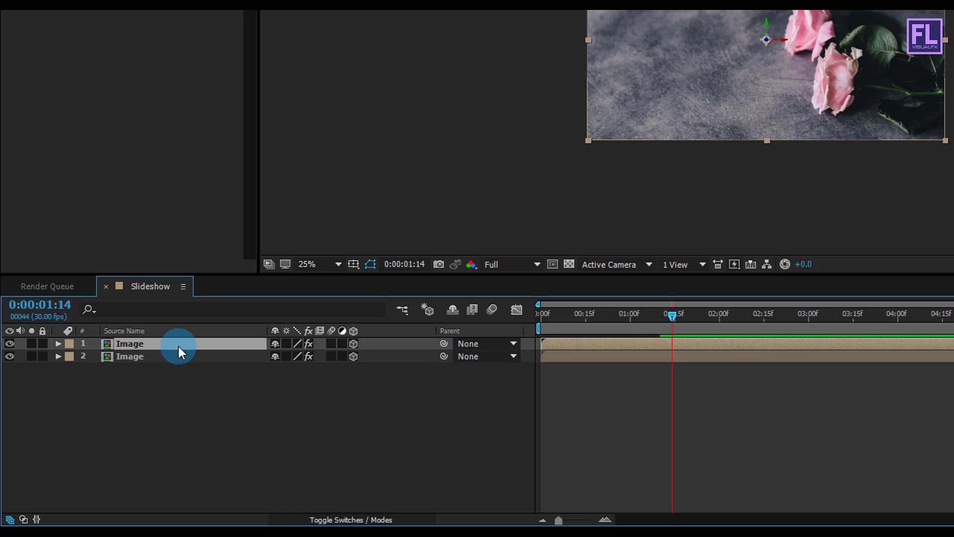
pyautogui.moveTo(583, 312); pyautogui.dragTo(540, 315)
pyautogui.press('u')
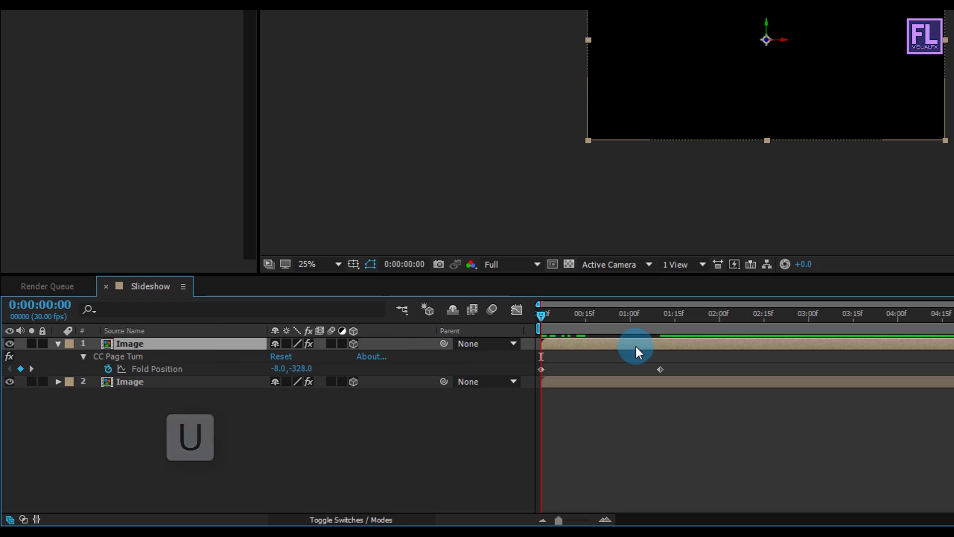
pyautogui.moveTo(693, 356); pyautogui.dragTo(535, 380)
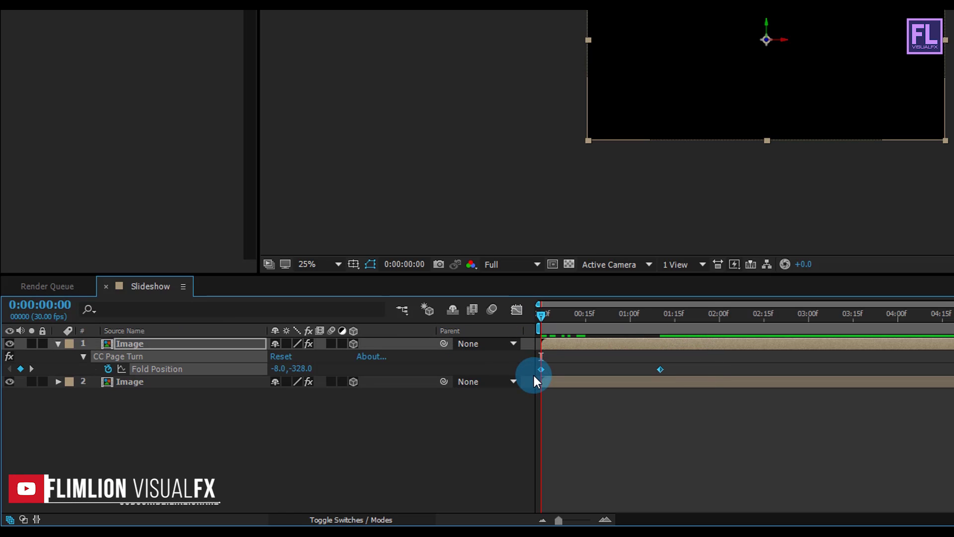
pyautogui.press('Delete')
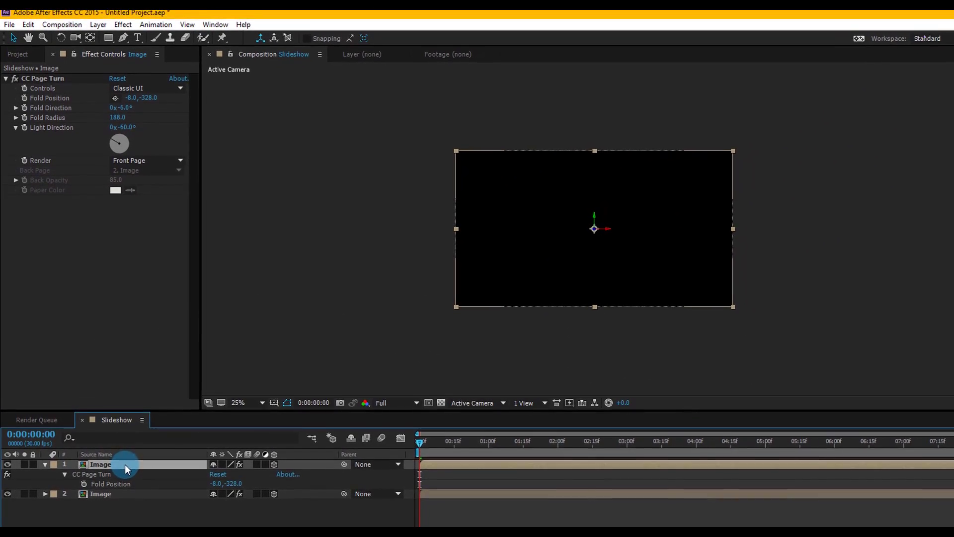
# - Keyframe the upper Image layer's Fold Position at 0:00:00:00 with the fold point above the frame, at about 208, -580
pyautogui.click(43, 82)
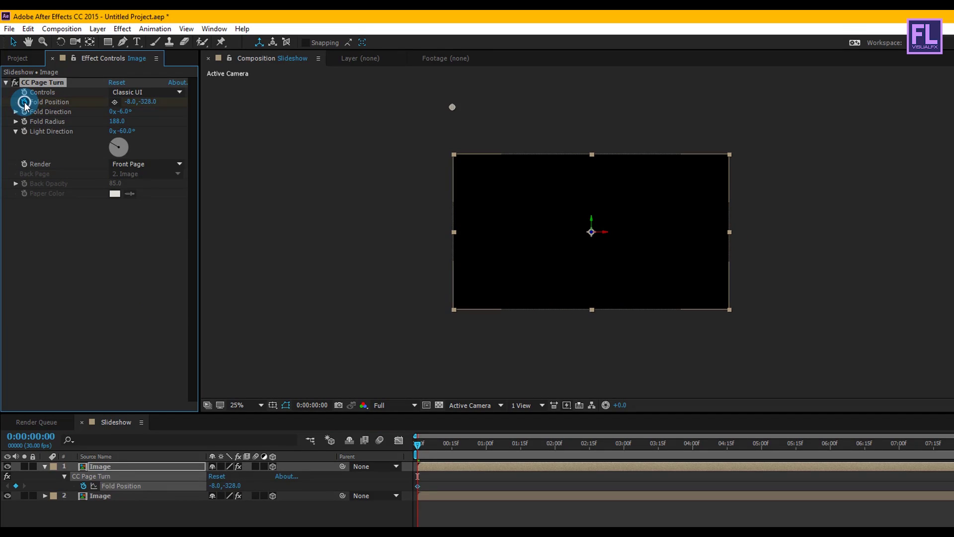
pyautogui.moveTo(454, 108); pyautogui.dragTo(485, 78)
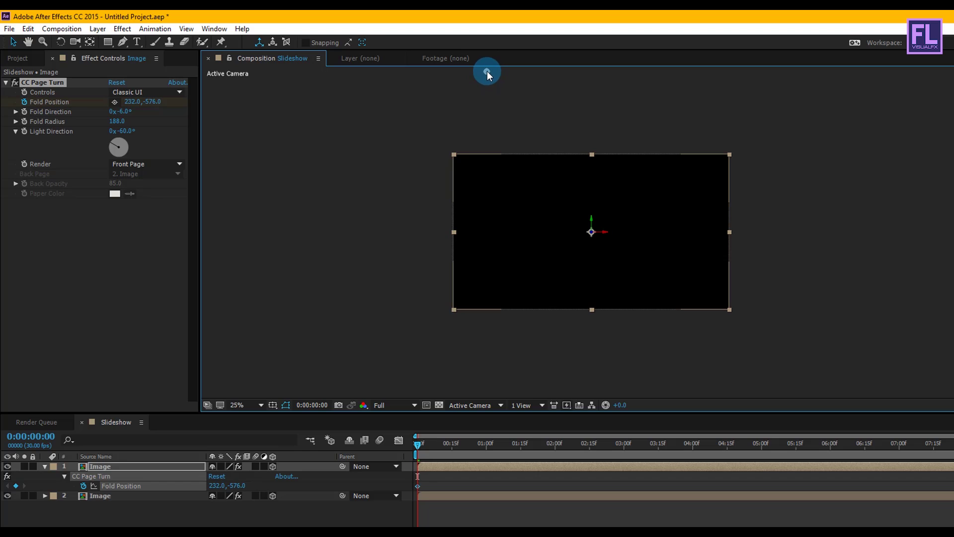
# - Keyframe the upper layer's Fold Position at 0:00:05:05 with the fold point below the frame, at about 704, 1436
pyautogui.moveTo(418, 451); pyautogui.dragTo(588, 443)
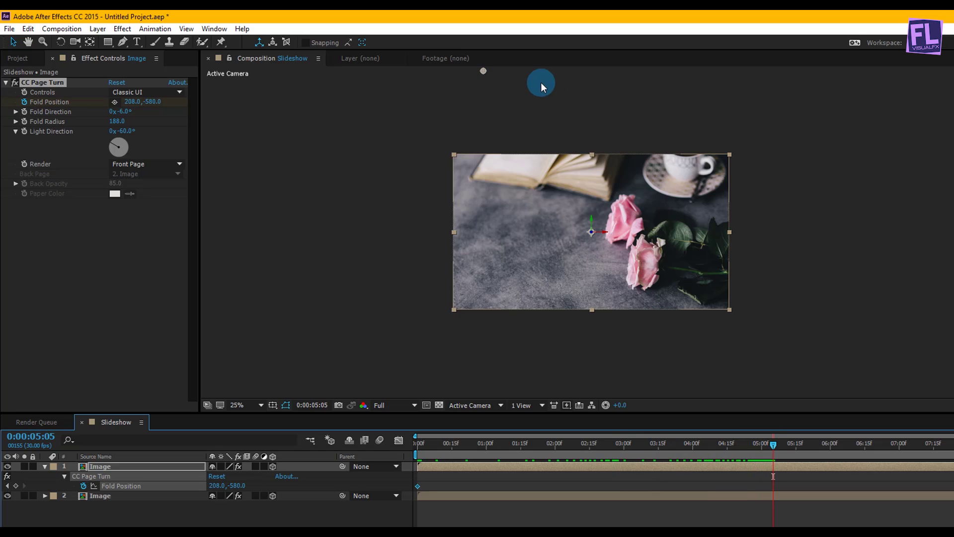
pyautogui.moveTo(485, 70); pyautogui.dragTo(577, 252)
pyautogui.moveTo(591, 287); pyautogui.dragTo(601, 315)
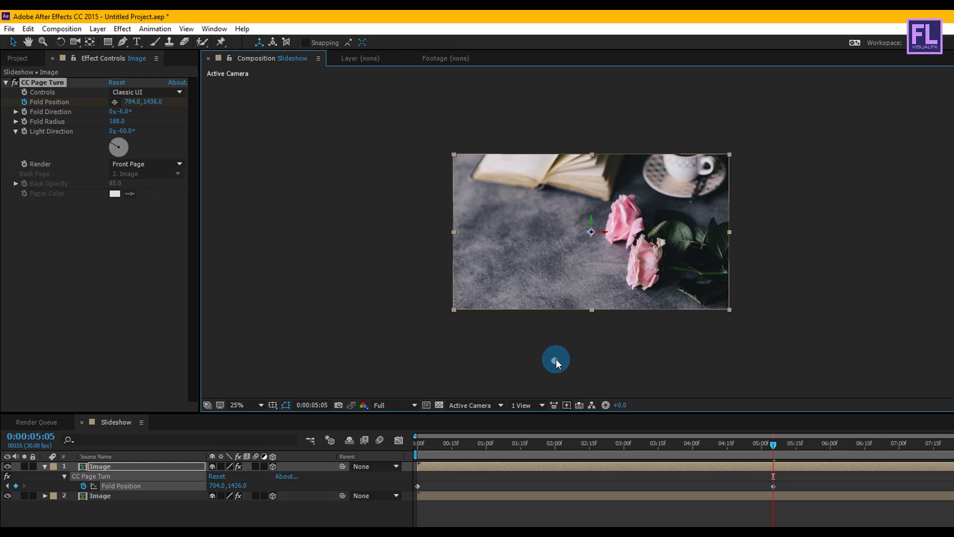
pyautogui.moveTo(794, 449); pyautogui.dragTo(571, 464)
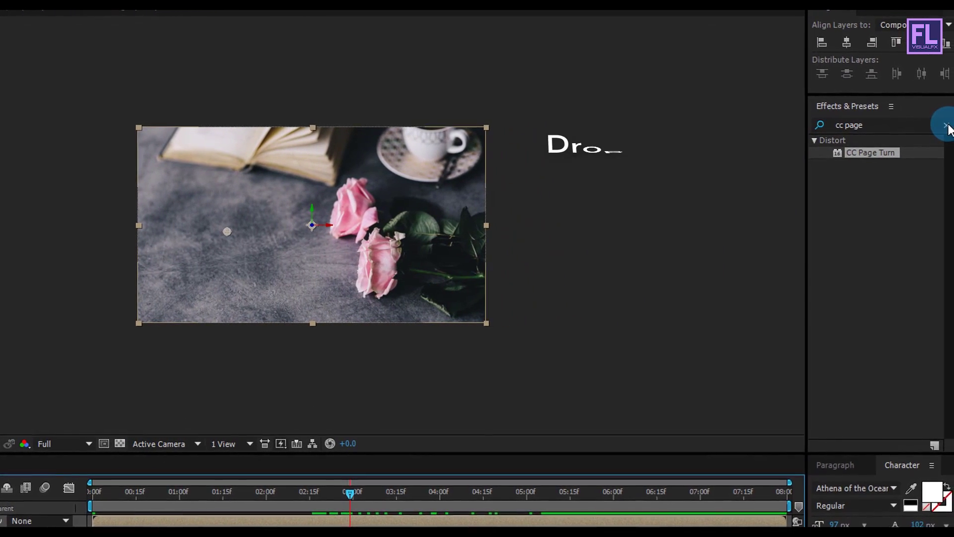
# - Find the Drop Shadow effect and apply it to the upper Image layer
pyautogui.click(946, 125)
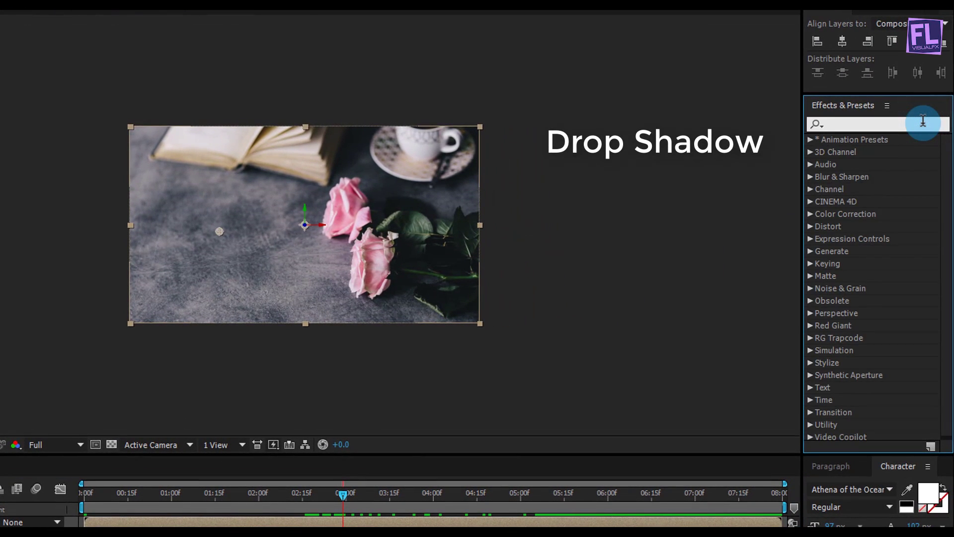
pyautogui.click(924, 120)
pyautogui.write('drop ')
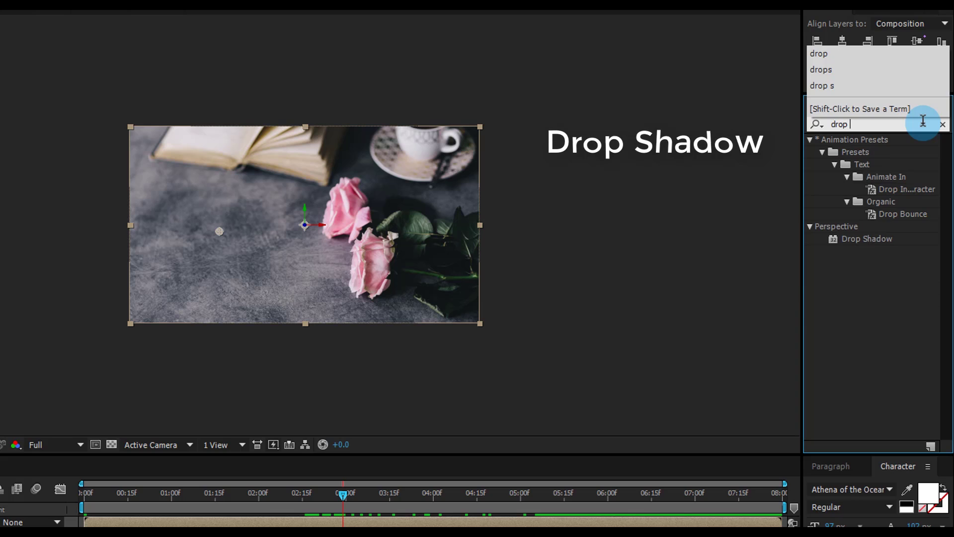
pyautogui.write('s')
pyautogui.click(868, 150)
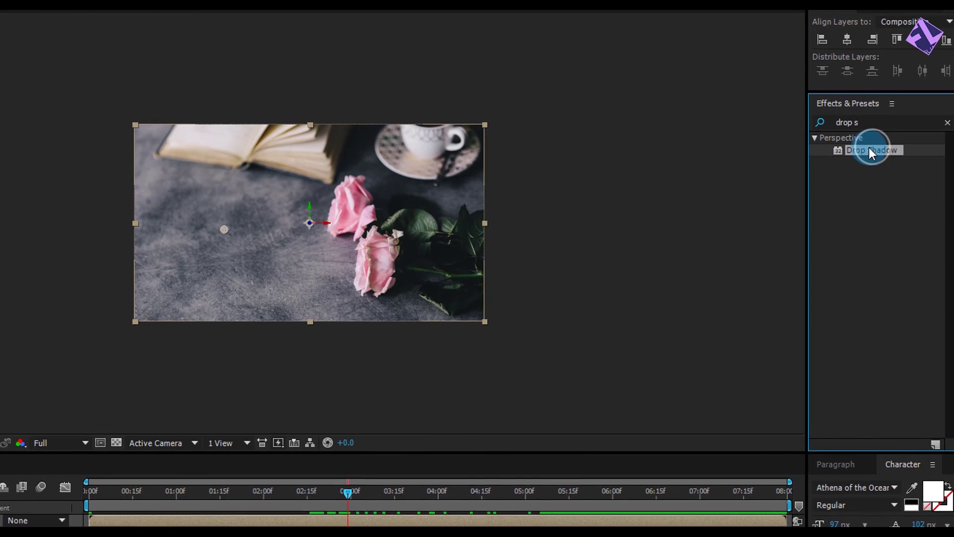
pyautogui.moveTo(869, 148); pyautogui.dragTo(0, 429)
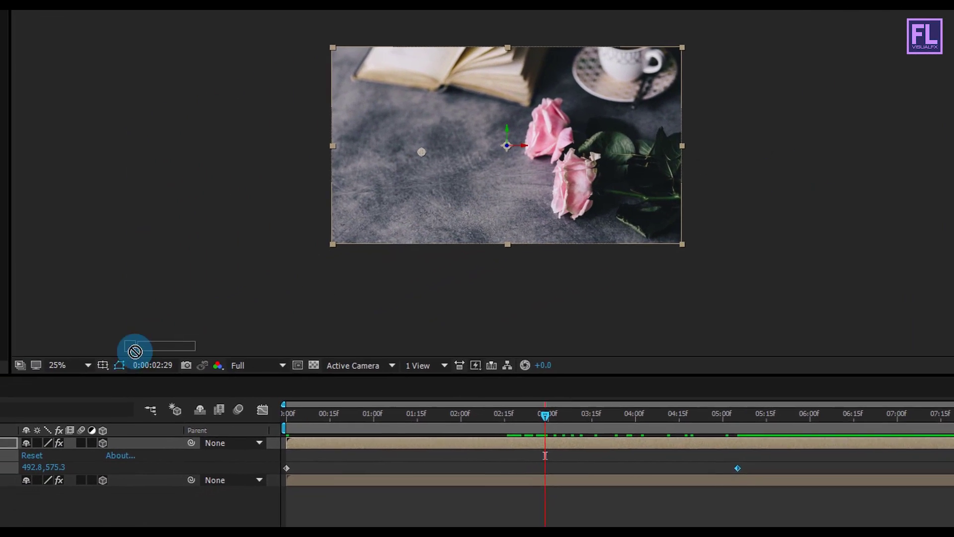
pyautogui.moveTo(135, 351); pyautogui.dragTo(0, 442)
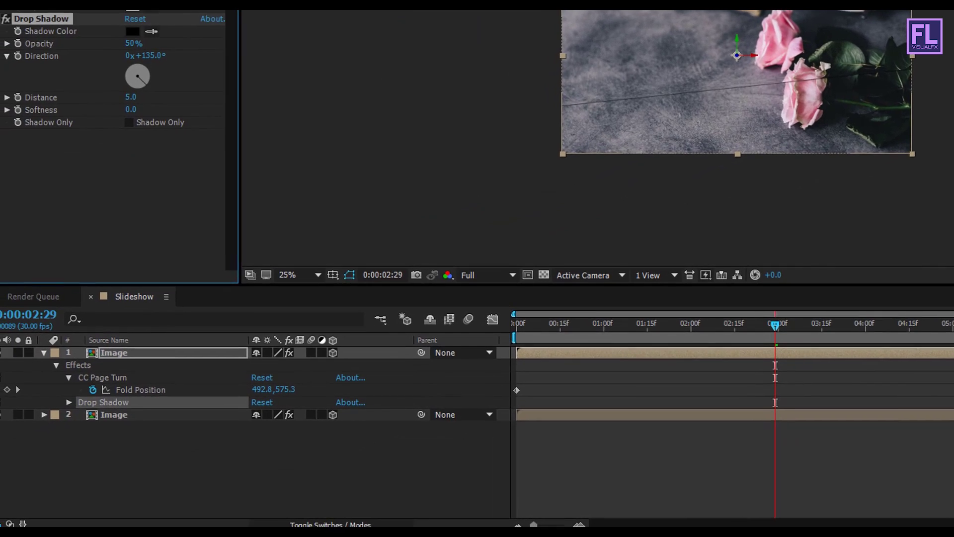
# - Set the drop shadow's Opacity to 100% and its Direction to -64°
pyautogui.scroll(3, 737, 56)
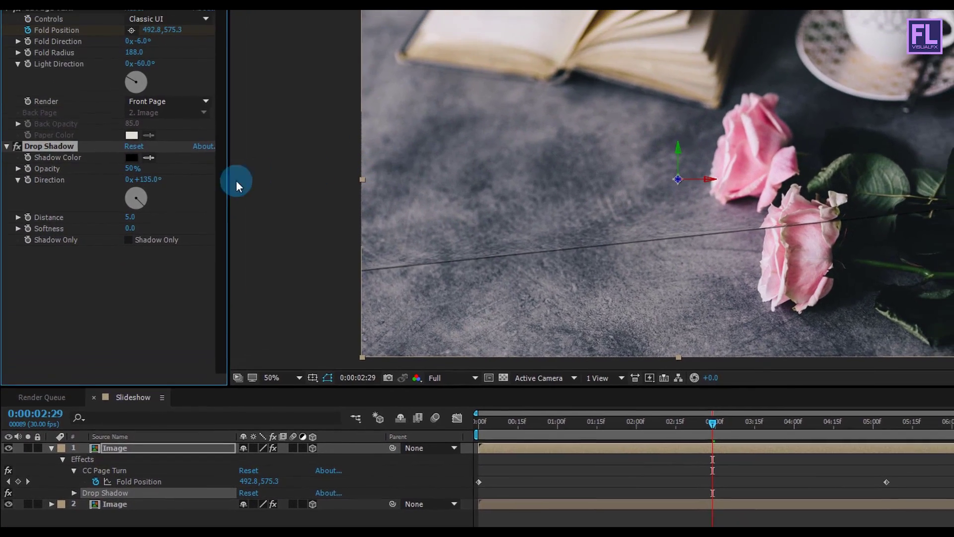
pyautogui.moveTo(128, 168); pyautogui.dragTo(224, 174)
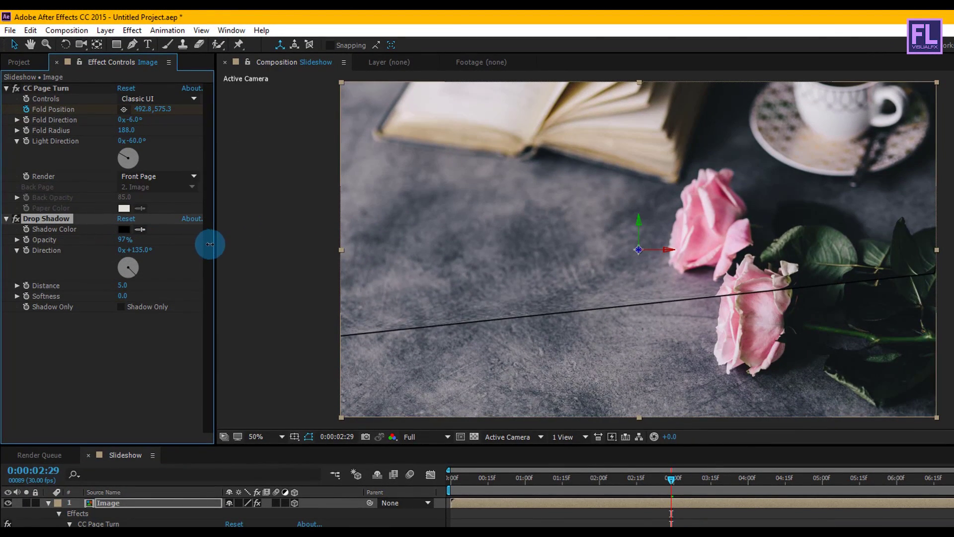
pyautogui.moveTo(210, 244); pyautogui.dragTo(231, 245)
pyautogui.moveTo(127, 269); pyautogui.dragTo(121, 264)
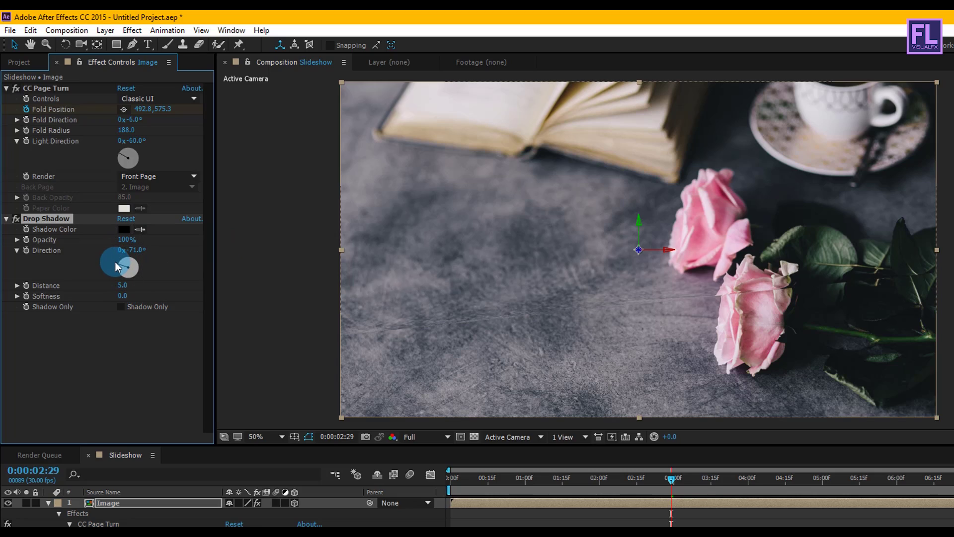
# - Set the drop shadow's Distance to 3 and its Softness to 380
pyautogui.click(122, 288)
pyautogui.write('3')
pyautogui.press('Return')
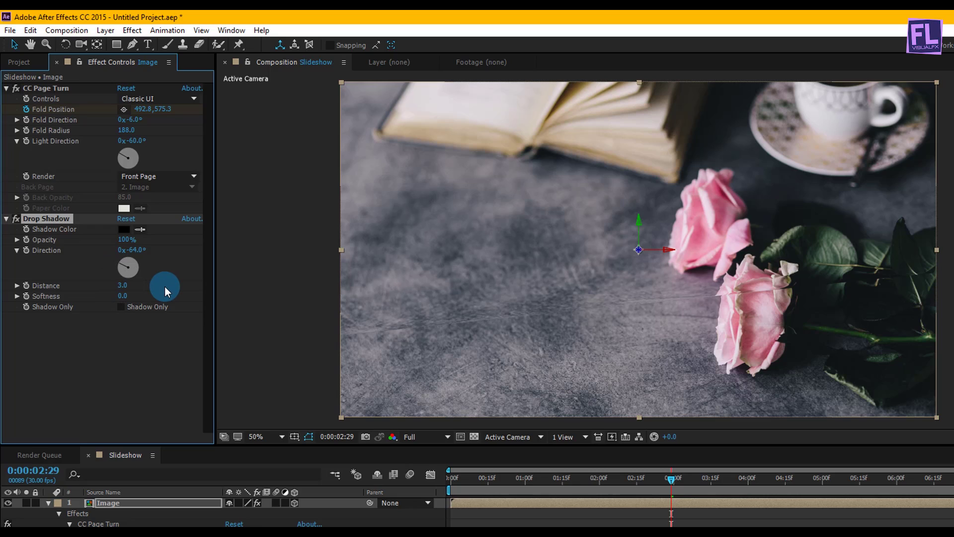
pyautogui.click(123, 295)
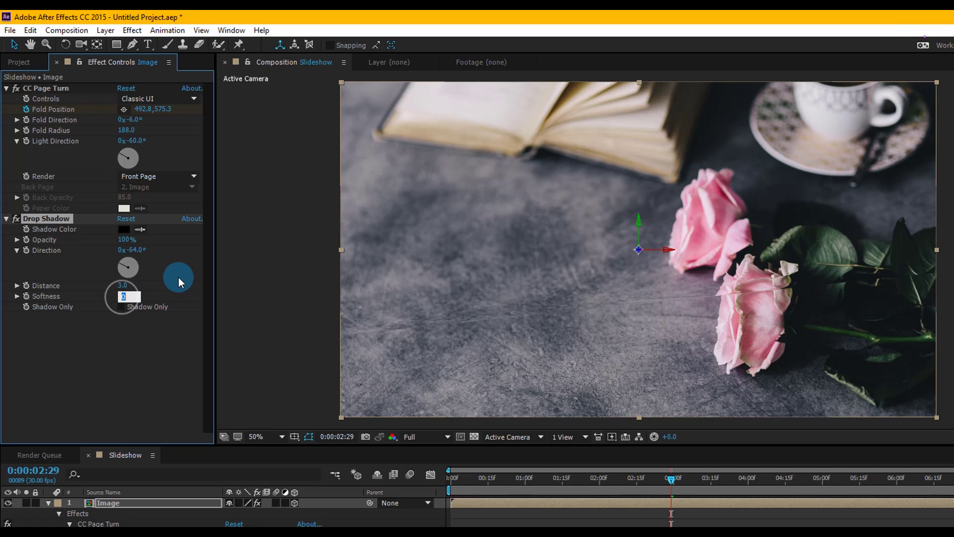
pyautogui.write('380')
pyautogui.press('Return')
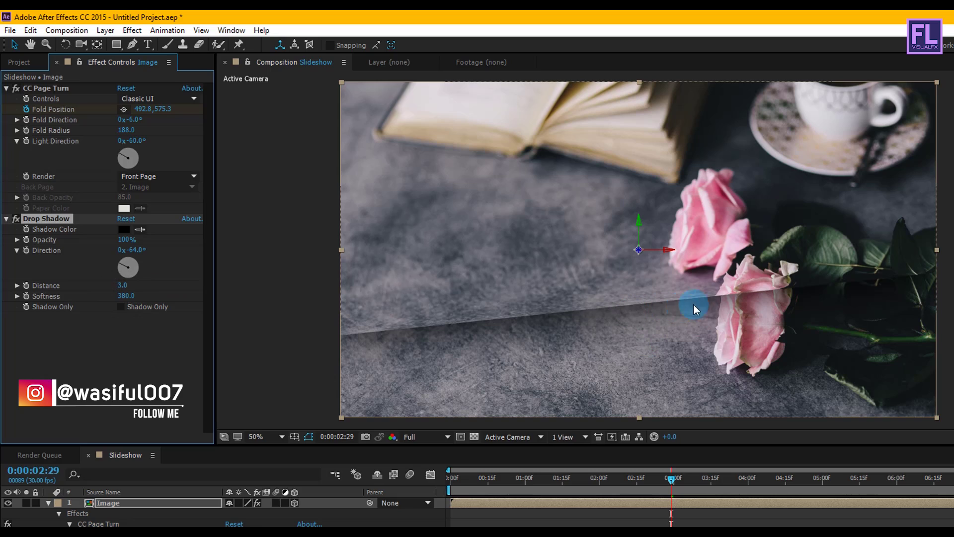
# - Set the Fold Radius of the upper Image layer's page turn to 325
pyautogui.moveTo(687, 497); pyautogui.dragTo(666, 479)
pyautogui.click(175, 504)
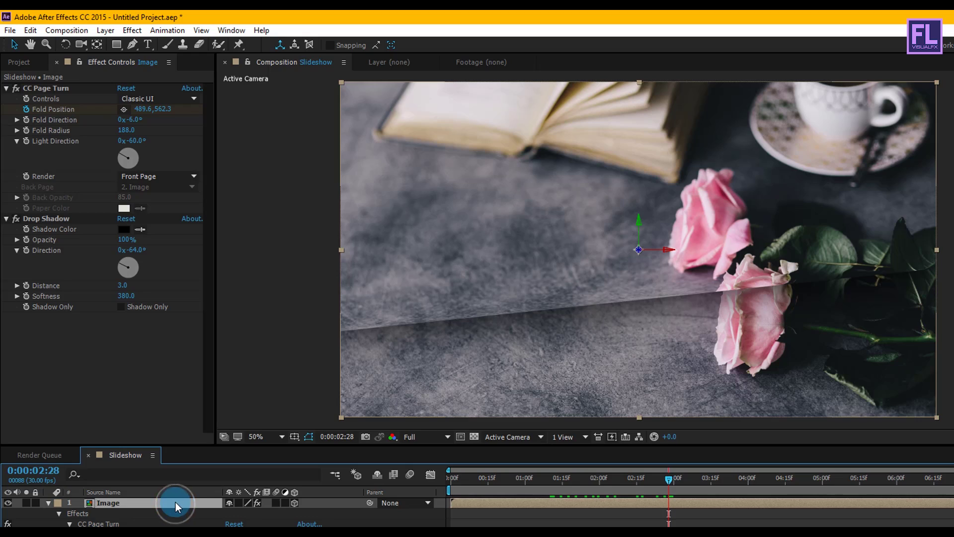
pyautogui.click(128, 130)
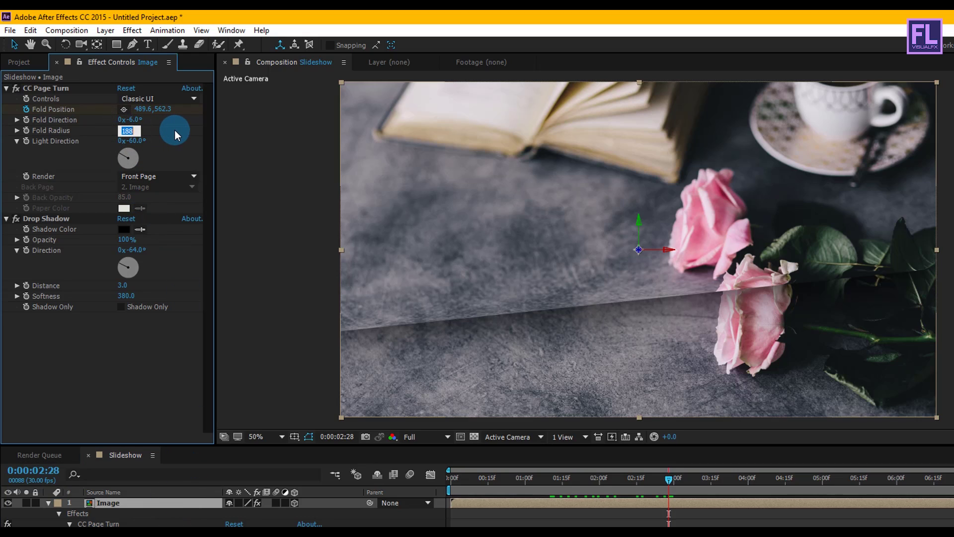
pyautogui.click(125, 129)
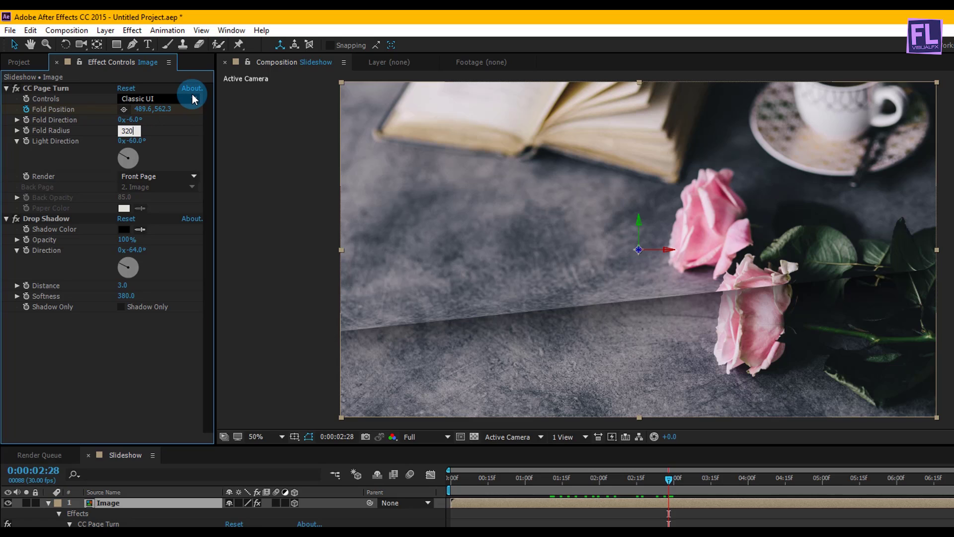
pyautogui.press('Return')
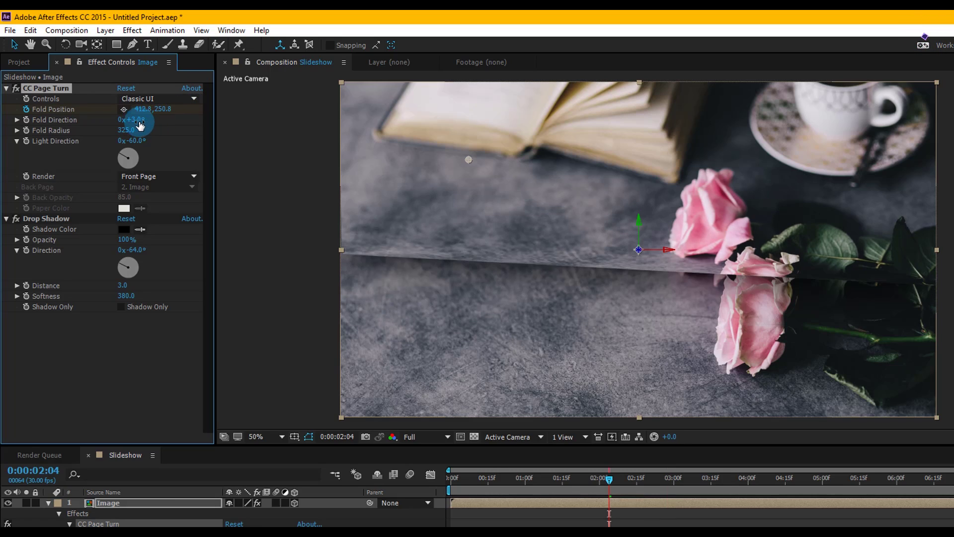
# - Set the upper layer's page turn Fold Direction to +7° and scrub through the animation to check the fold
pyautogui.click(132, 119)
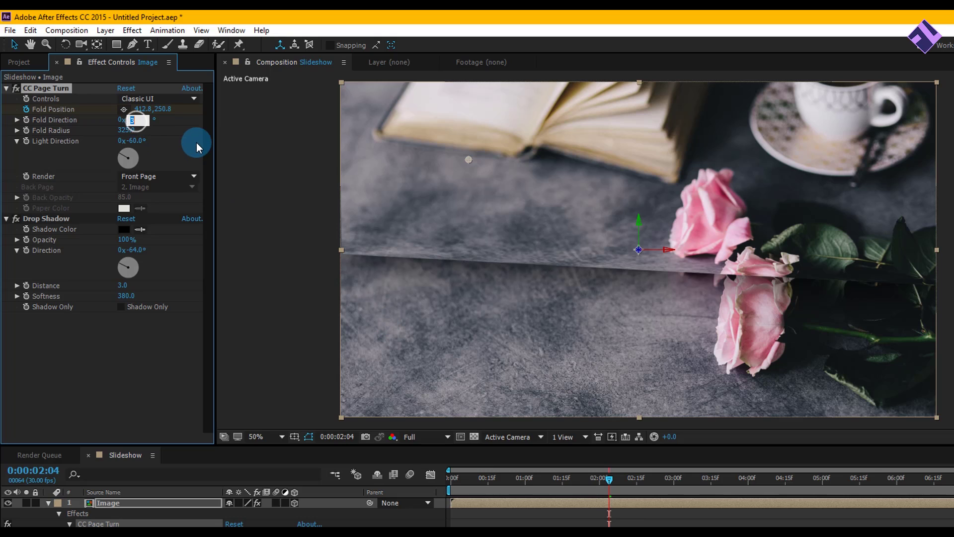
pyautogui.write('+7')
pyautogui.press('Return')
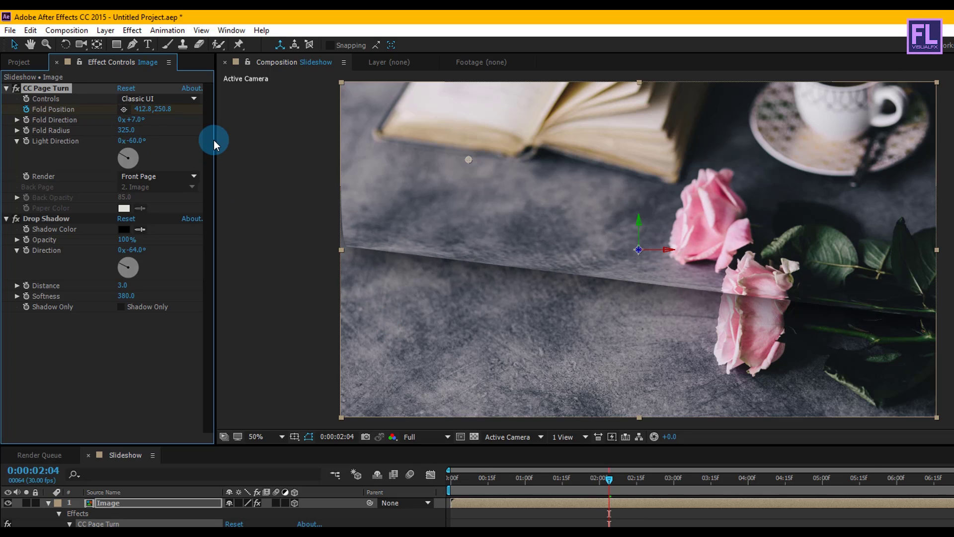
pyautogui.moveTo(630, 492); pyautogui.dragTo(546, 468)
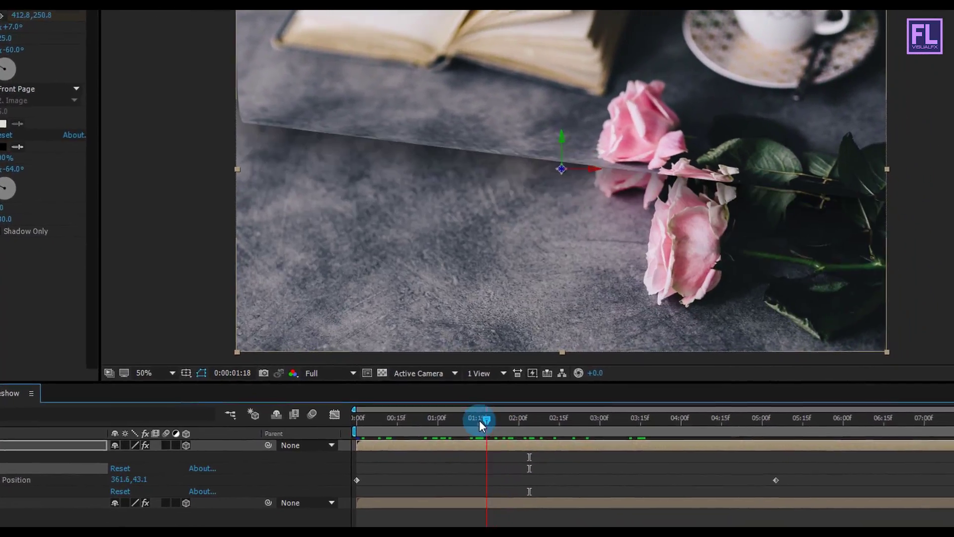
pyautogui.moveTo(480, 420)
pyautogui.mouseDown()
pyautogui.moveTo(371, 422)
pyautogui.moveTo(486, 419)
pyautogui.mouseUp()
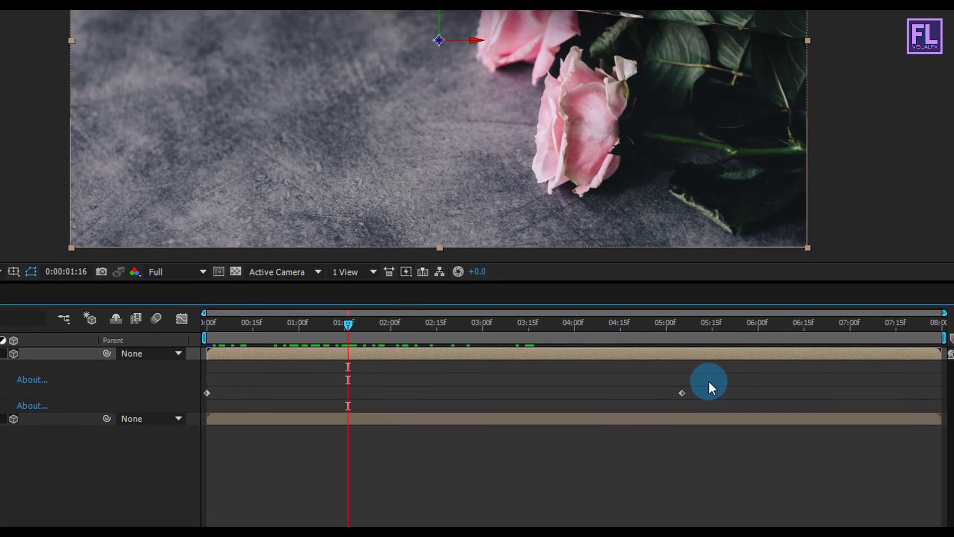
# - Apply Easy Ease to both Fold Position keyframes of the upper Image layer
pyautogui.moveTo(735, 408); pyautogui.dragTo(254, 425)
pyautogui.moveTo(188, 381); pyautogui.dragTo(172, 381)
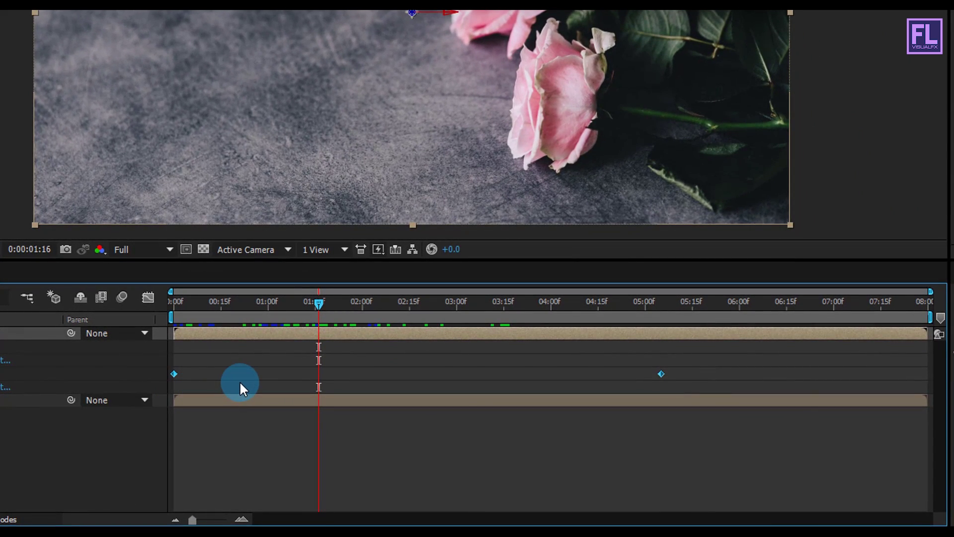
pyautogui.press('F9')
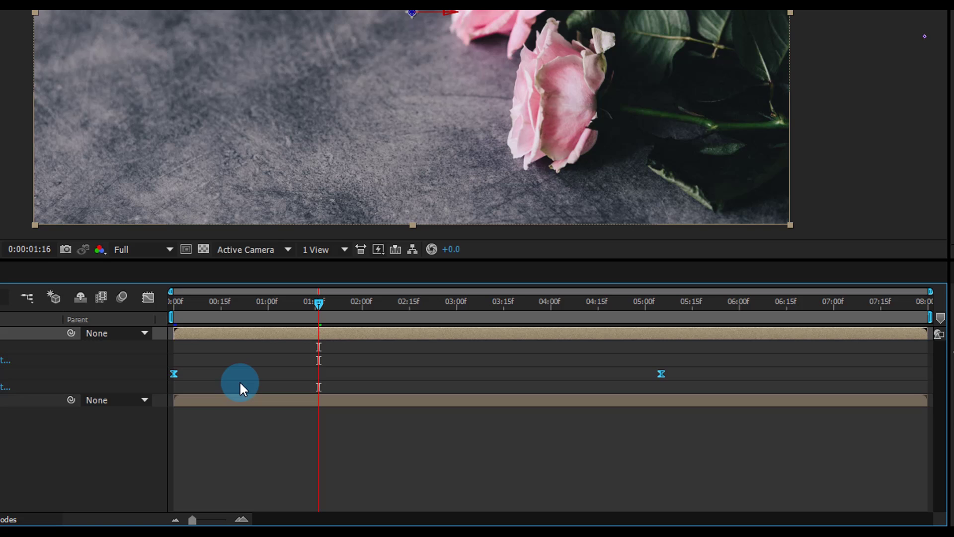
# - In the speed graph, set the last Fold Position keyframe's incoming influence to about 82% at zero speed
pyautogui.click(153, 294)
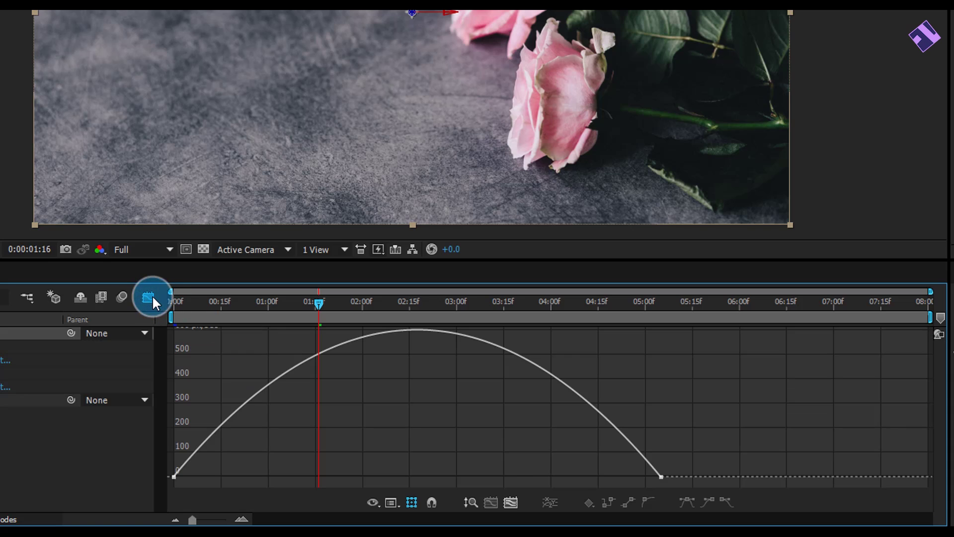
pyautogui.click(510, 502)
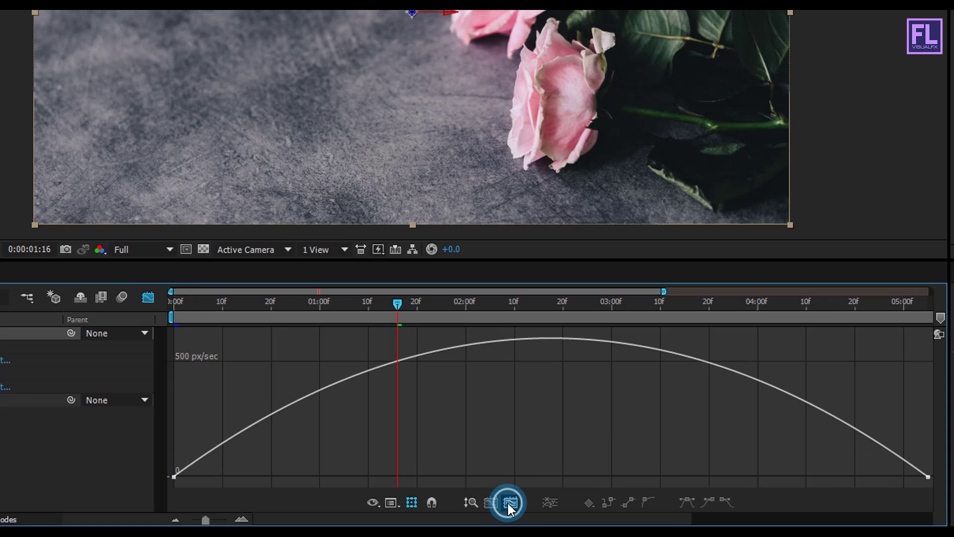
pyautogui.rightClick(488, 420)
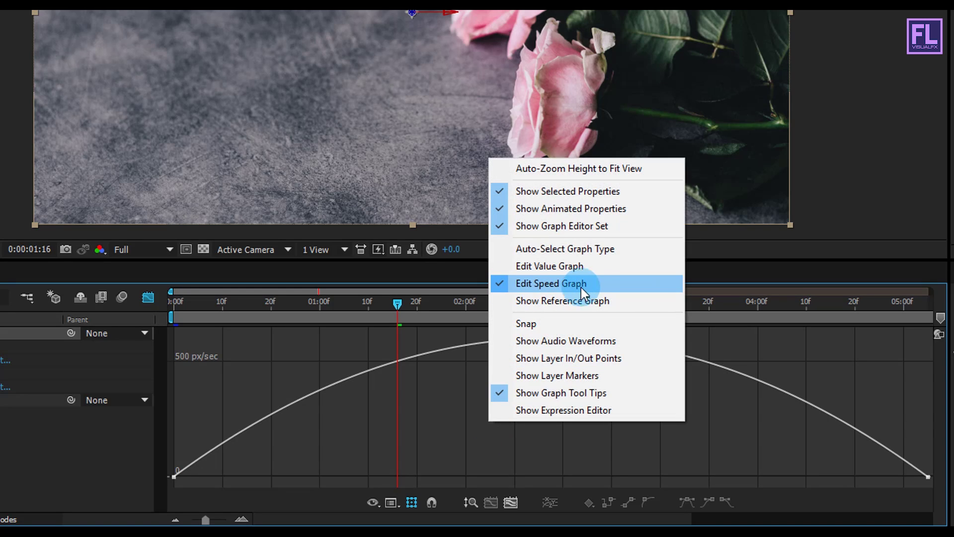
pyautogui.click(580, 470)
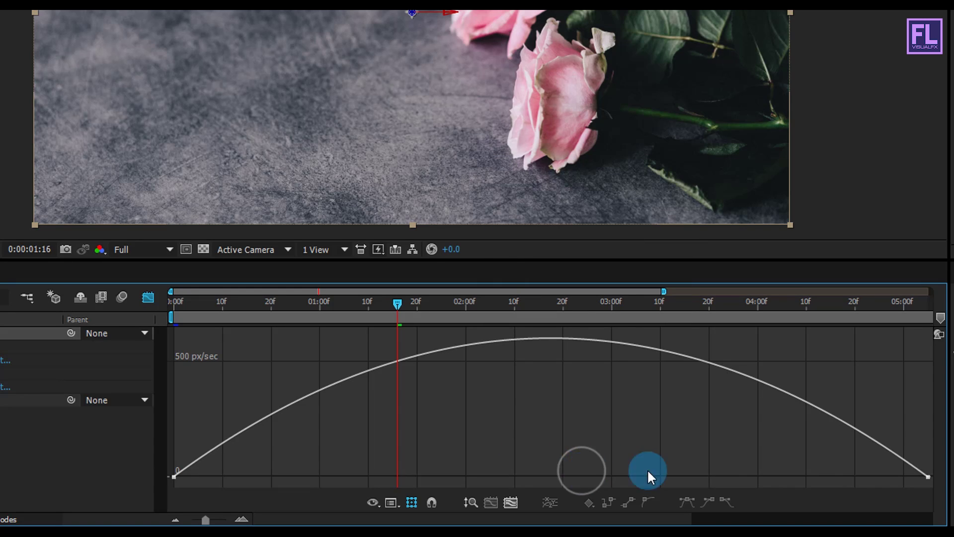
pyautogui.click(928, 478)
pyautogui.moveTo(802, 476); pyautogui.dragTo(616, 480)
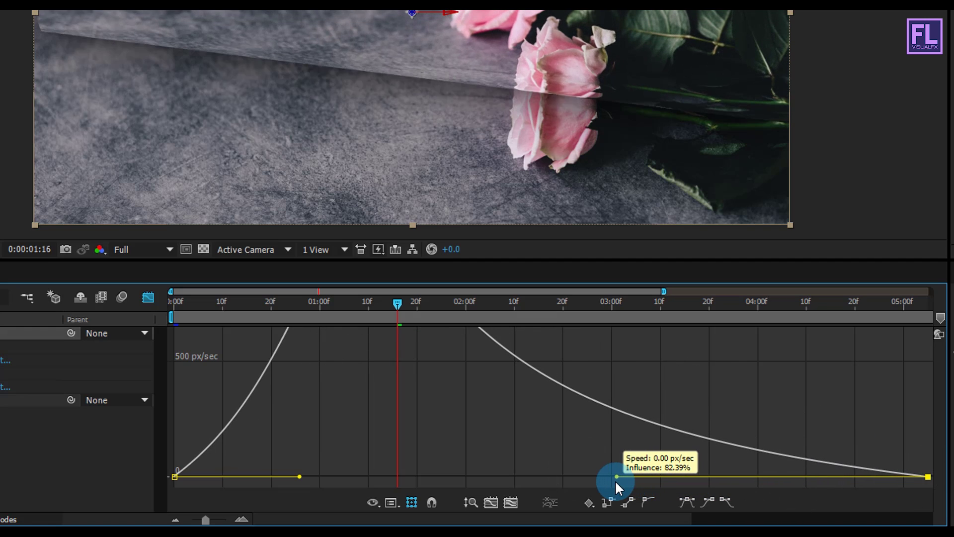
pyautogui.click(511, 501)
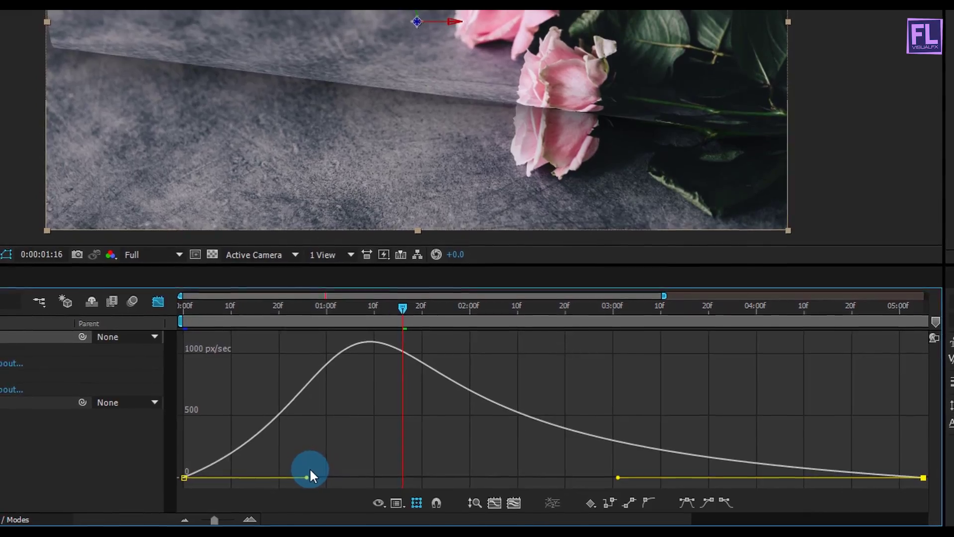
# - Set the first Fold Position keyframe's outgoing influence to about 18%, preview the page turn and return to the layer bars
pyautogui.moveTo(316, 480); pyautogui.dragTo(259, 489)
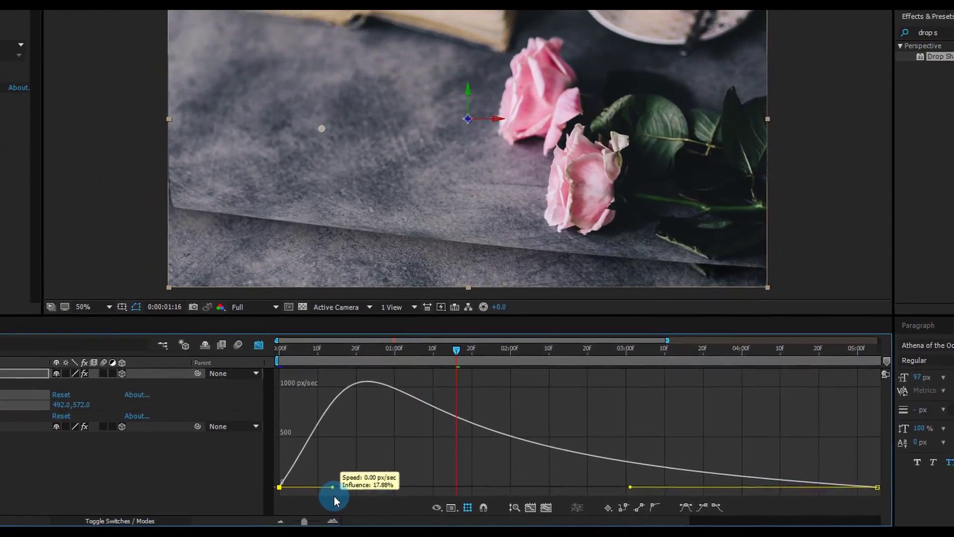
pyautogui.moveTo(334, 496); pyautogui.dragTo(335, 495)
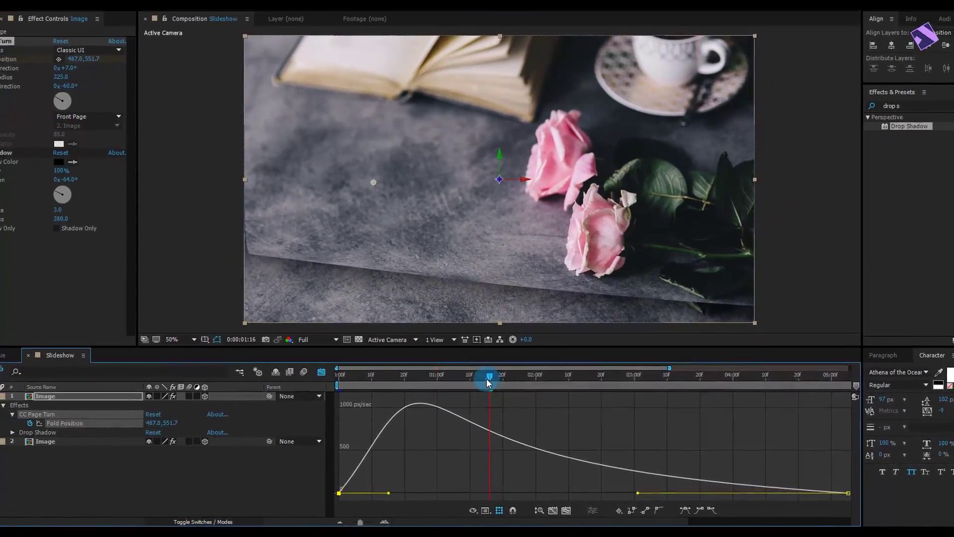
pyautogui.moveTo(456, 349); pyautogui.dragTo(391, 351)
pyautogui.moveTo(440, 383); pyautogui.dragTo(492, 410)
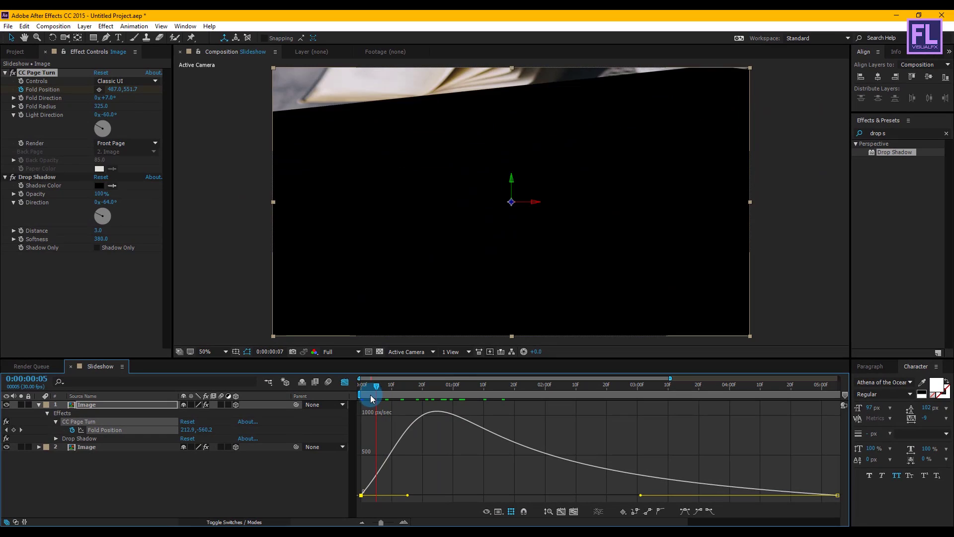
pyautogui.click(347, 382)
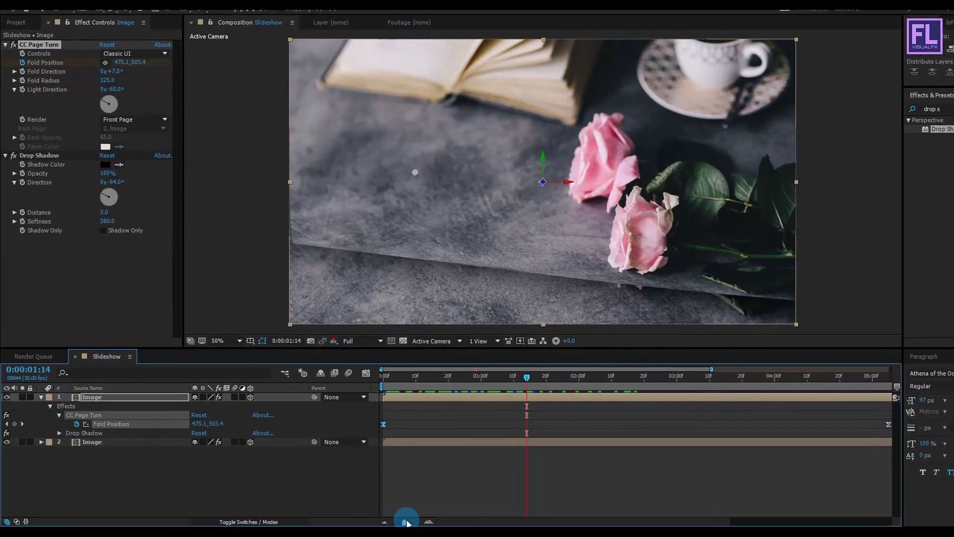
# - Duplicate the upper Image layer and reveal the keyframed properties of the new top copy
pyautogui.moveTo(381, 522); pyautogui.dragTo(374, 522)
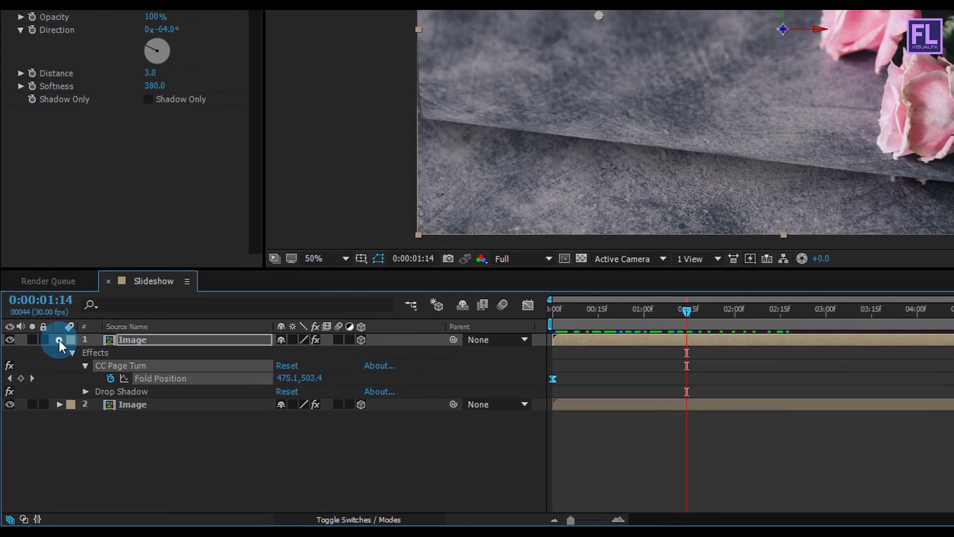
pyautogui.click(43, 388)
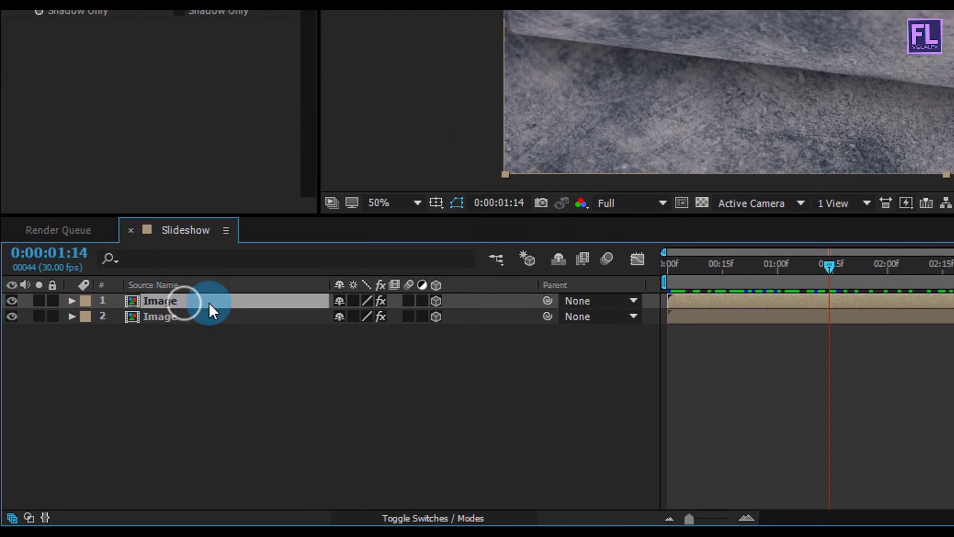
pyautogui.hotkey('ctrl', 'd')
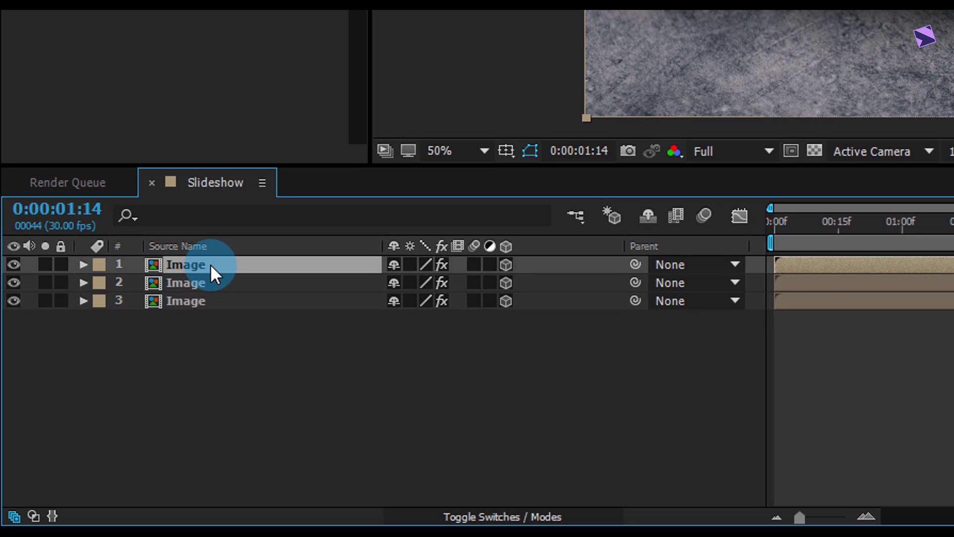
pyautogui.press('u')
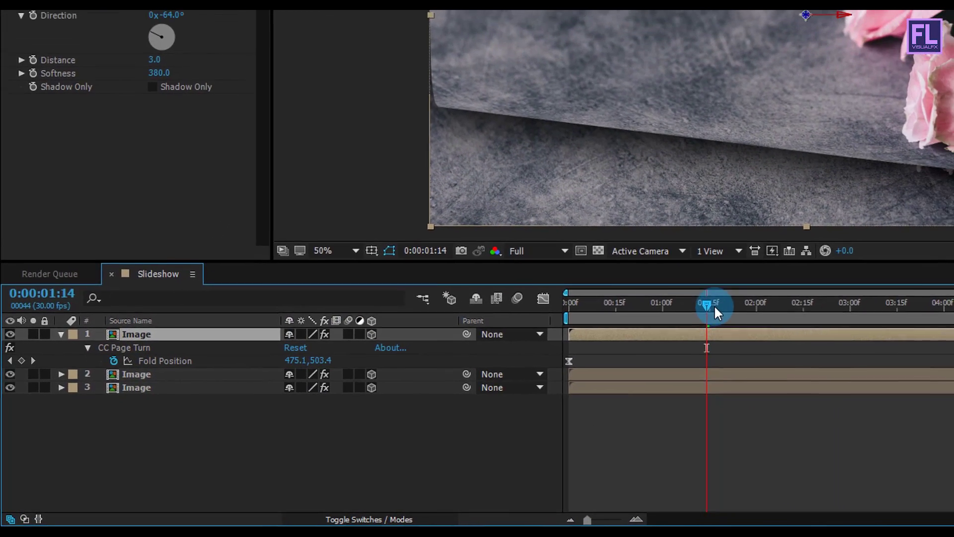
# - Delete both Fold Position keyframes of the top Image layer with the current time at 0:00:00:00
pyautogui.moveTo(892, 246); pyautogui.dragTo(860, 250)
pyautogui.moveTo(636, 323); pyautogui.dragTo(517, 328)
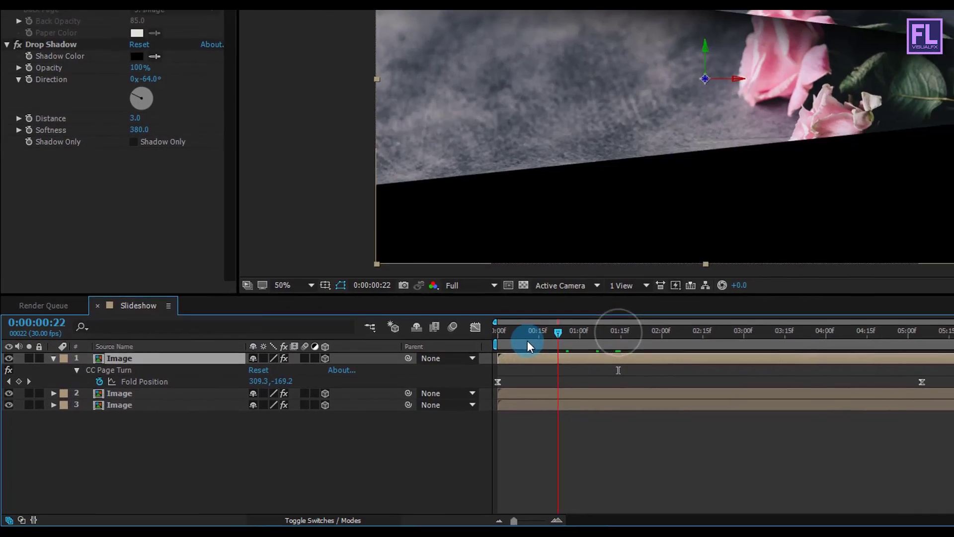
pyautogui.moveTo(920, 383); pyautogui.dragTo(465, 398)
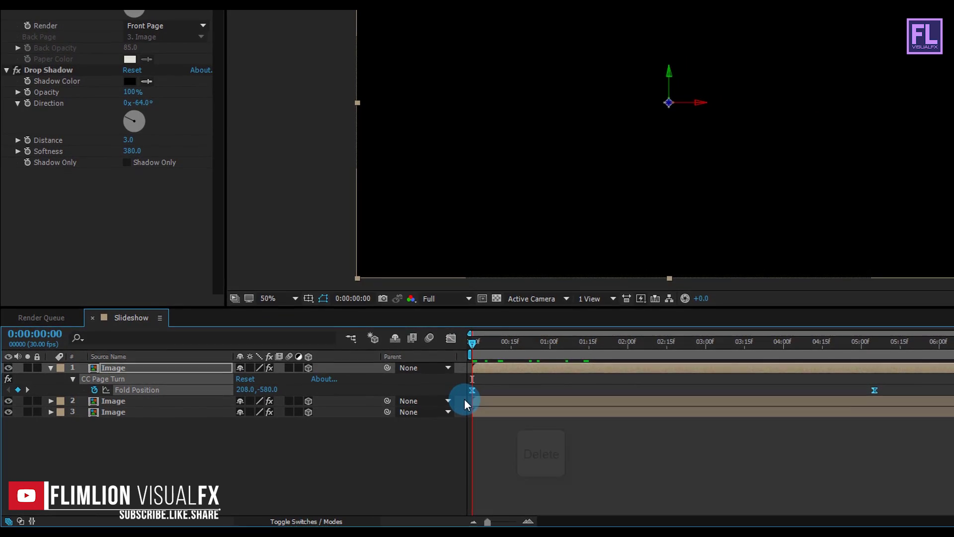
pyautogui.press('Delete')
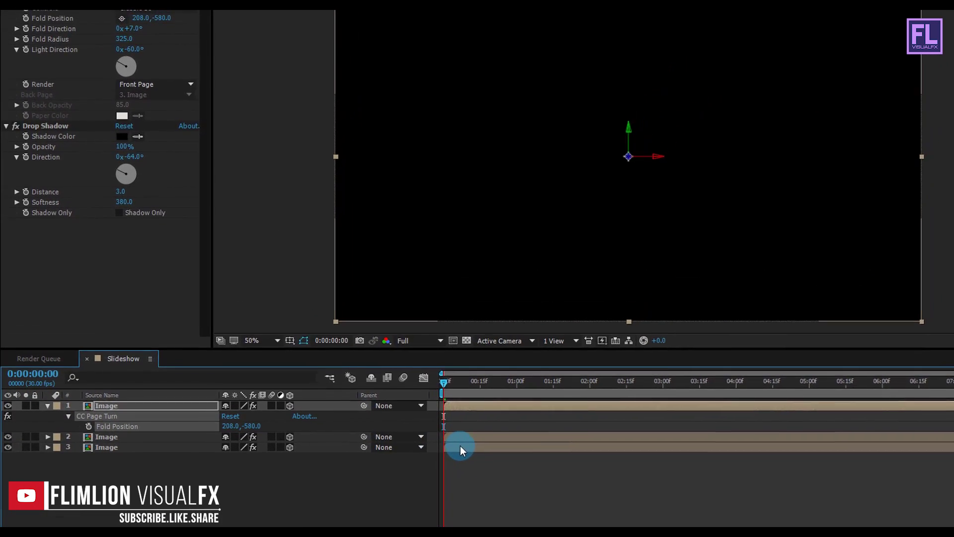
# - Keyframe the top layer's Fold Position at 0:00:00:00 with the fold point above the frame at about 216, -364
pyautogui.click(62, 44)
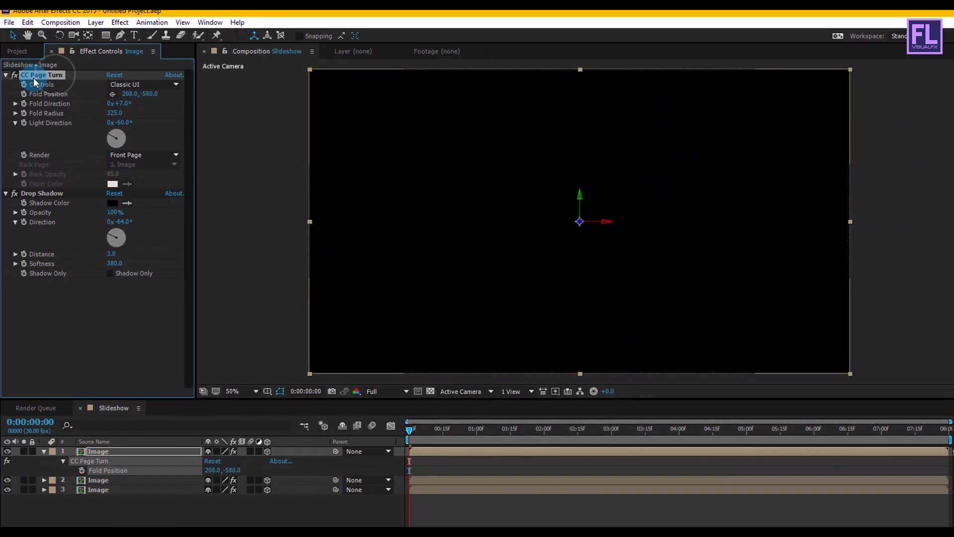
pyautogui.click(247, 391)
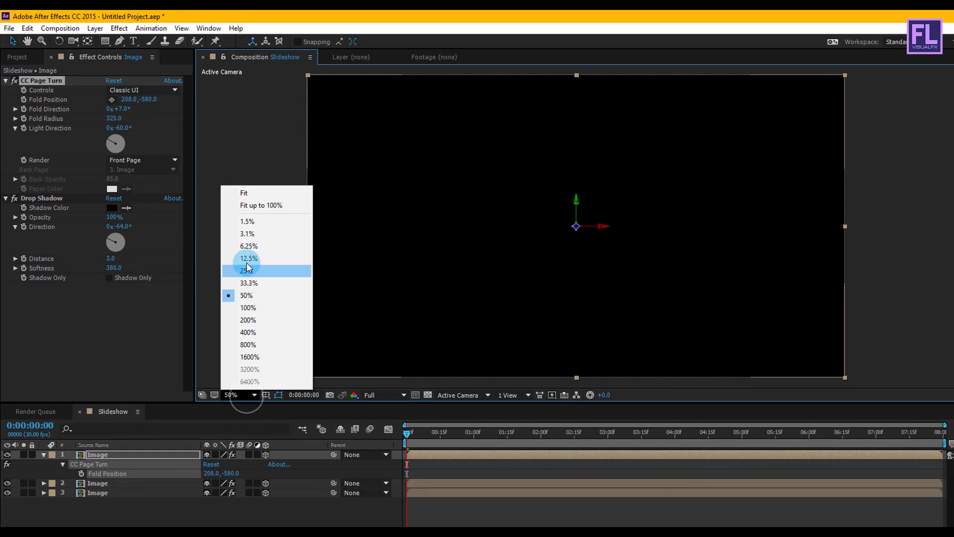
pyautogui.click(246, 268)
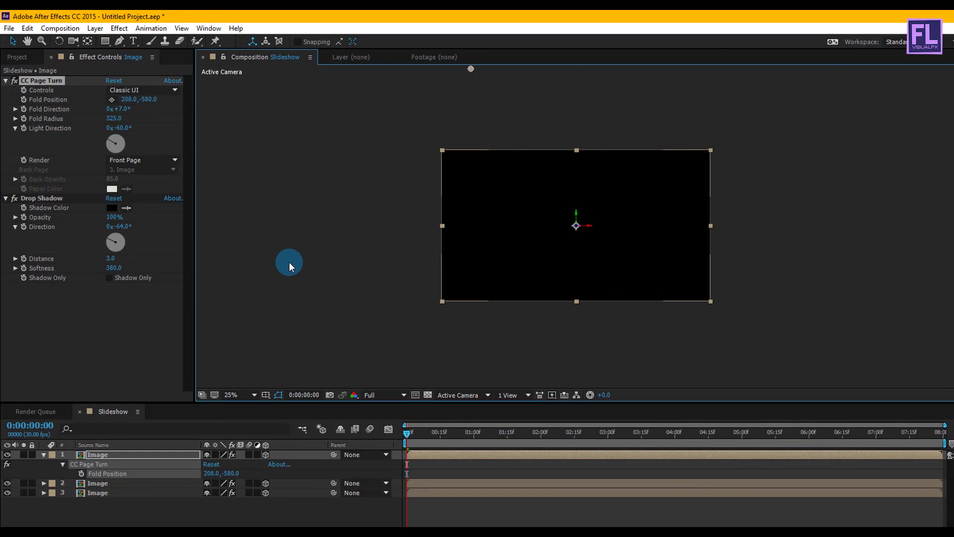
pyautogui.moveTo(432, 219); pyautogui.dragTo(423, 235)
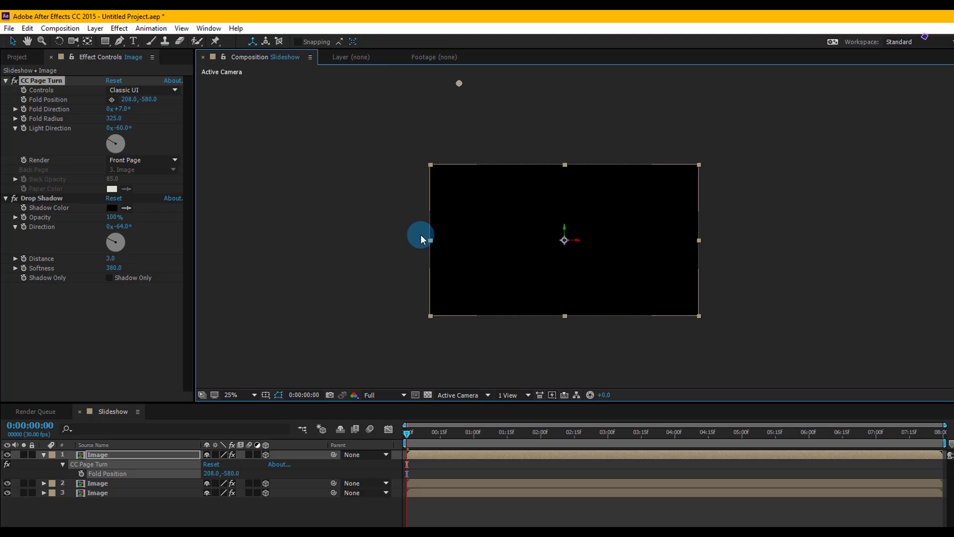
pyautogui.click(52, 86)
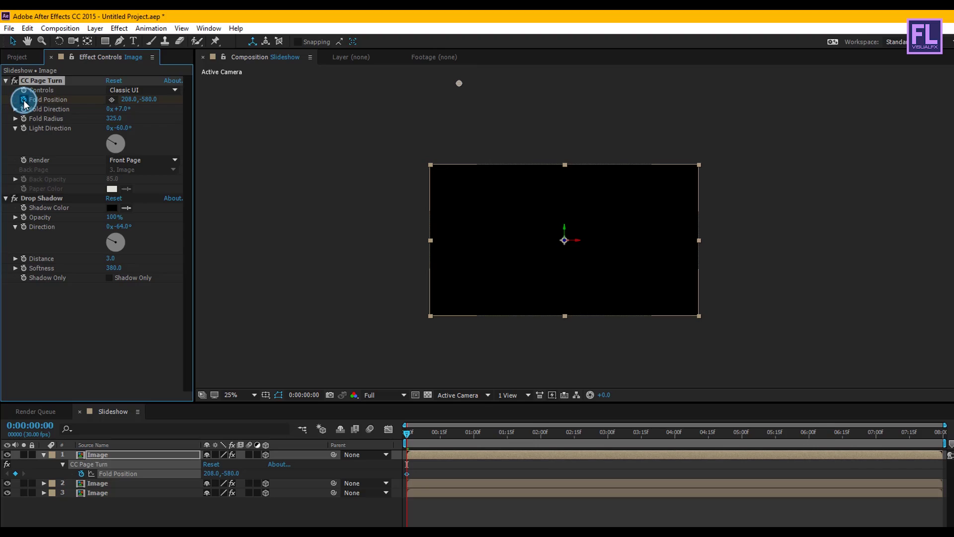
pyautogui.moveTo(464, 89); pyautogui.dragTo(456, 113)
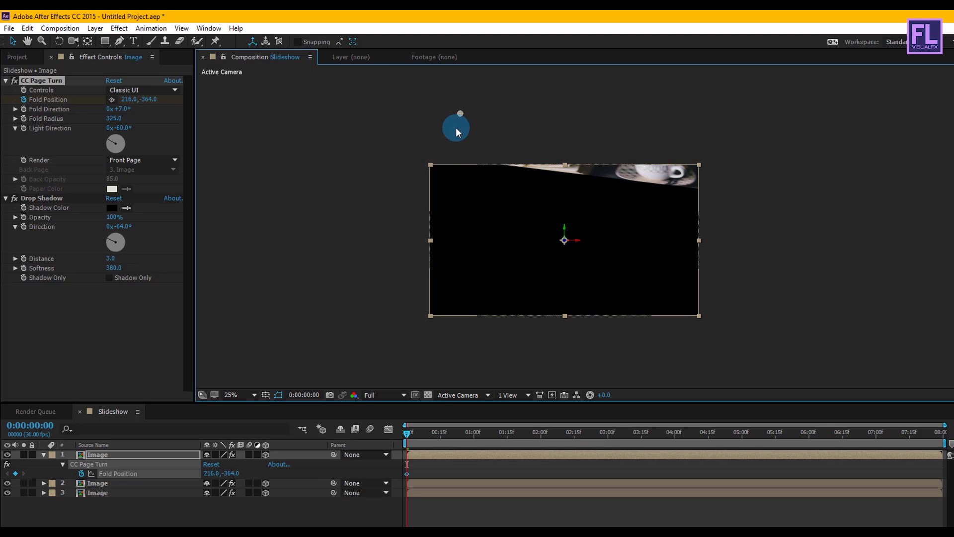
# - At 0:00:05:28, move the top layer's fold point below the frame to about 1416, 1352, adding a second Fold Position keyframe
pyautogui.moveTo(412, 438); pyautogui.dragTo(611, 443)
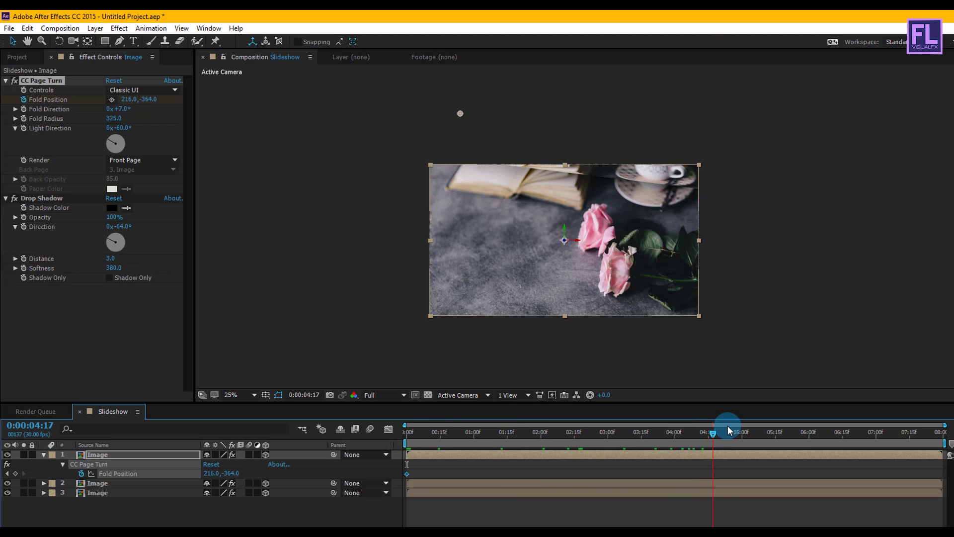
pyautogui.moveTo(733, 429); pyautogui.dragTo(777, 428)
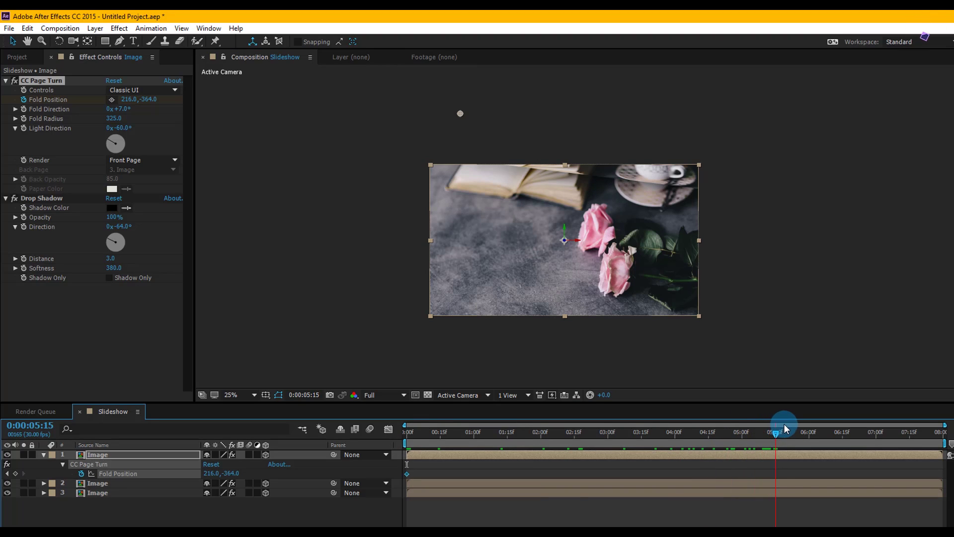
pyautogui.moveTo(815, 428); pyautogui.dragTo(802, 430)
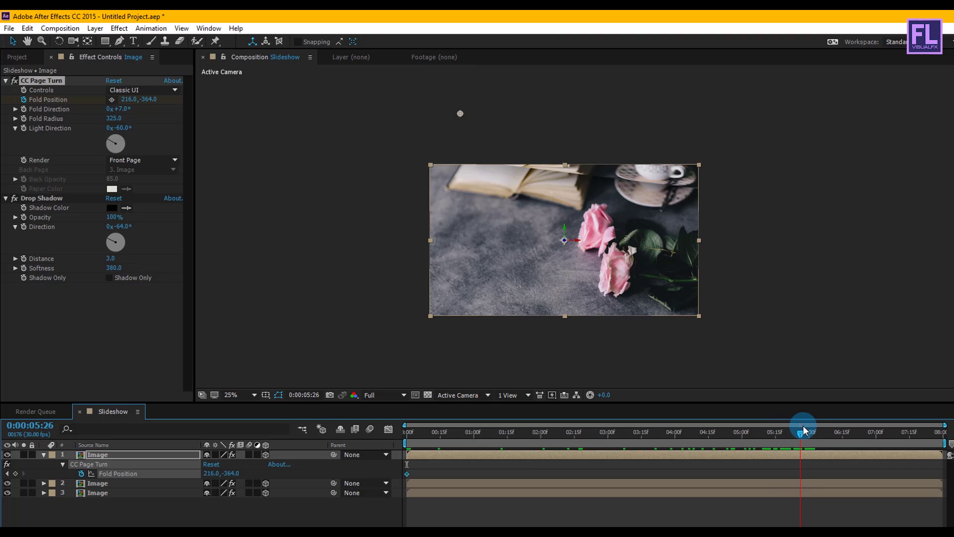
pyautogui.moveTo(460, 114); pyautogui.dragTo(619, 345)
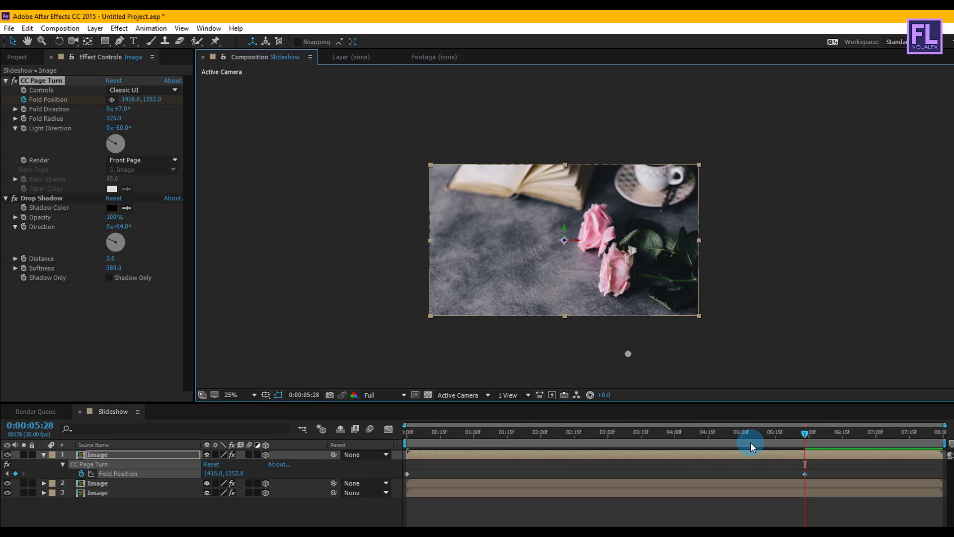
# - Set the Fold Radius of the top Image layer's page turn to 350 while viewing the fold near 0:00:01:18
pyautogui.moveTo(595, 434); pyautogui.dragTo(514, 441)
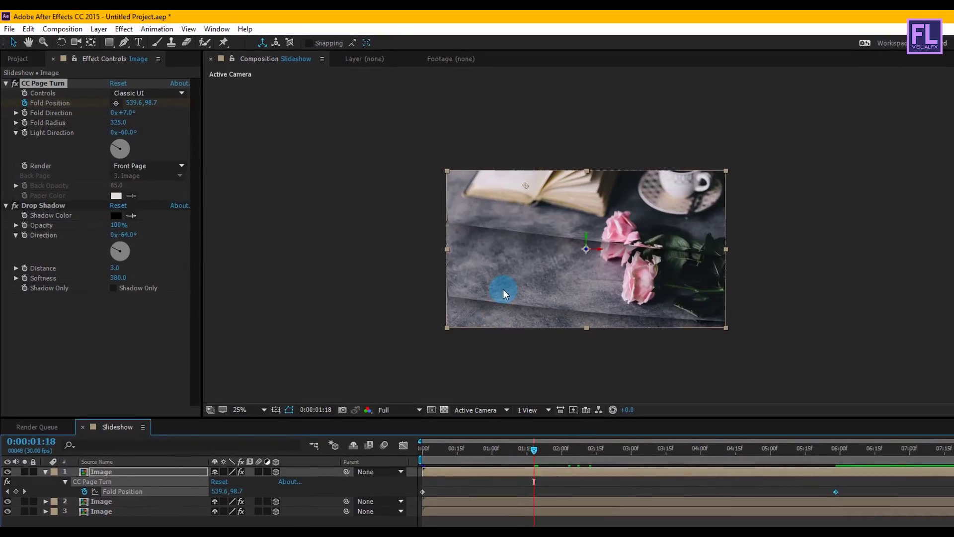
pyautogui.scroll(1, 484, 278)
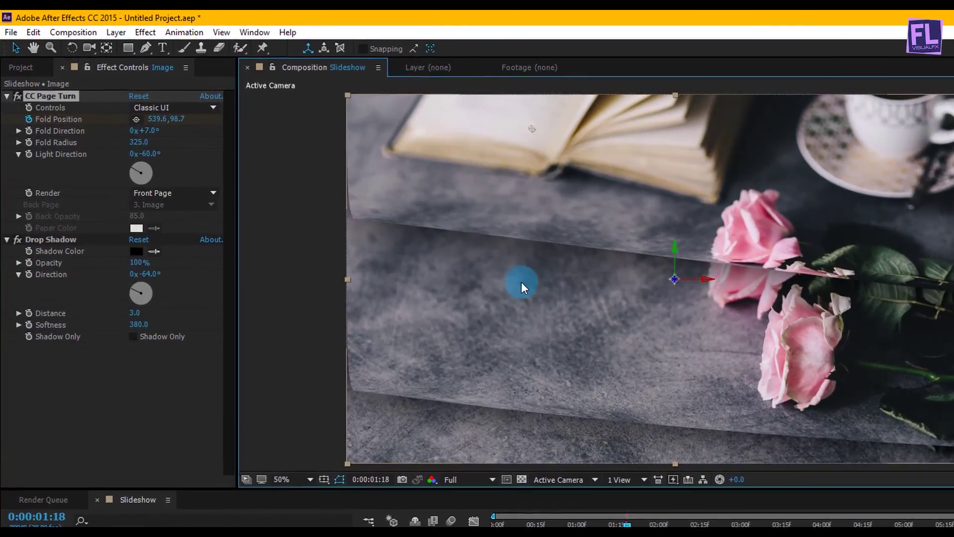
pyautogui.moveTo(135, 142); pyautogui.dragTo(158, 142)
pyautogui.click(144, 147)
pyautogui.write('350')
pyautogui.press('Return')
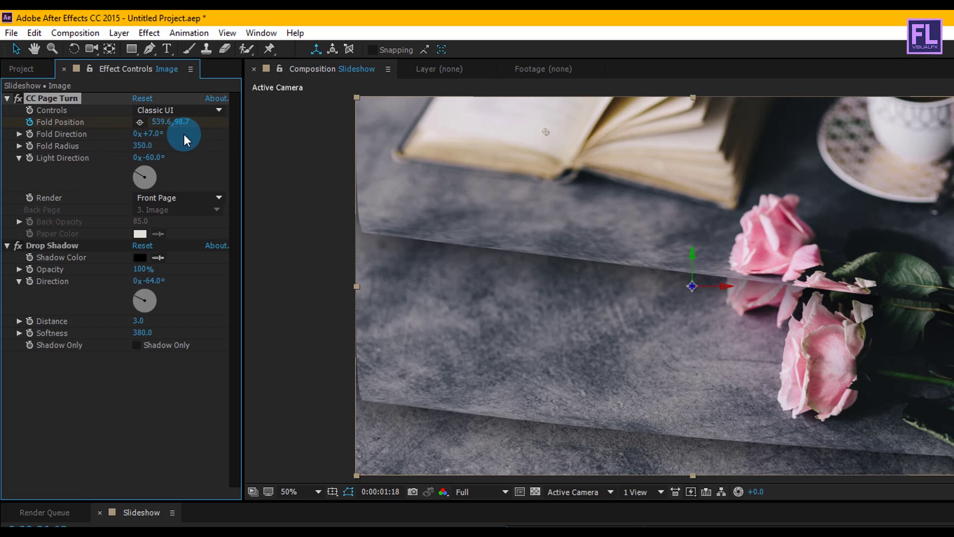
# - Set the top layer's page turn Fold Direction to -9° and scrub through the animation to check it
pyautogui.write('-9')
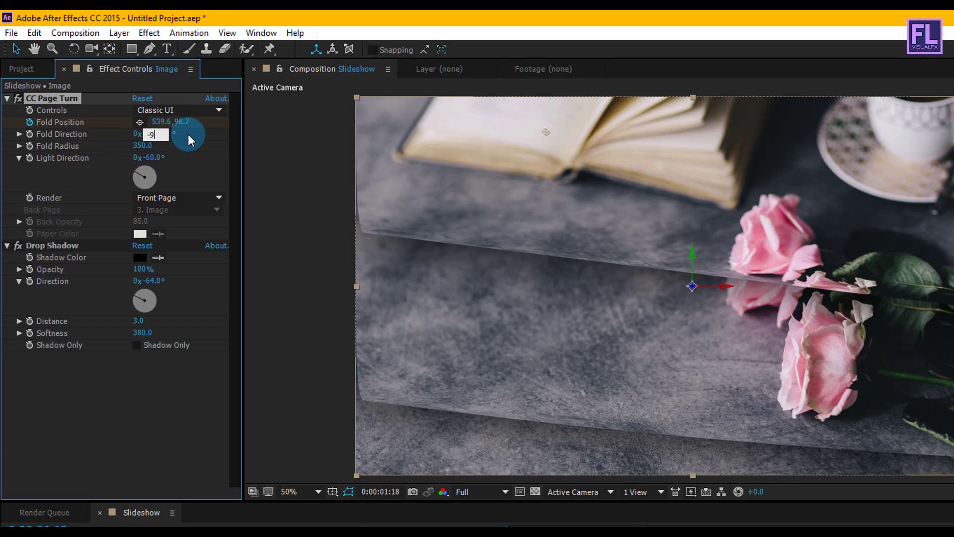
pyautogui.press('Return')
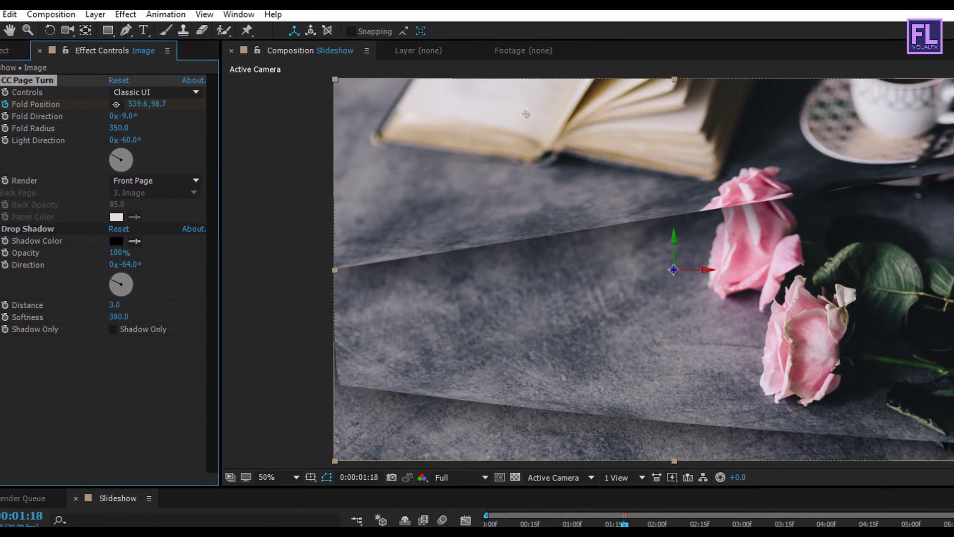
pyautogui.moveTo(638, 535)
pyautogui.mouseDown()
pyautogui.moveTo(594, 535)
pyautogui.moveTo(625, 535)
pyautogui.mouseUp()
pyautogui.moveTo(515, 461); pyautogui.dragTo(533, 462)
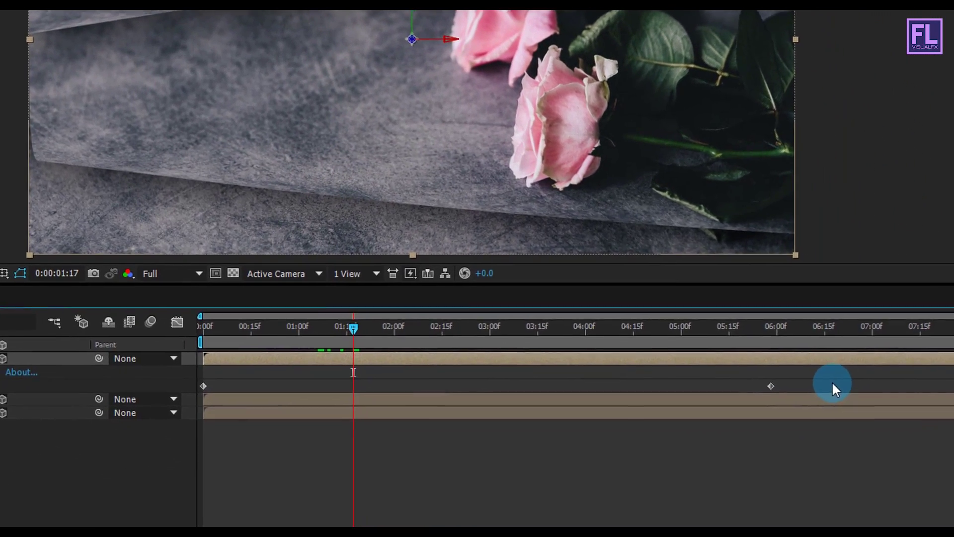
# - Apply Easy Ease to both Fold Position keyframes of the top Image layer and display their speed graph
pyautogui.moveTo(833, 384); pyautogui.dragTo(192, 405)
pyautogui.press('F9')
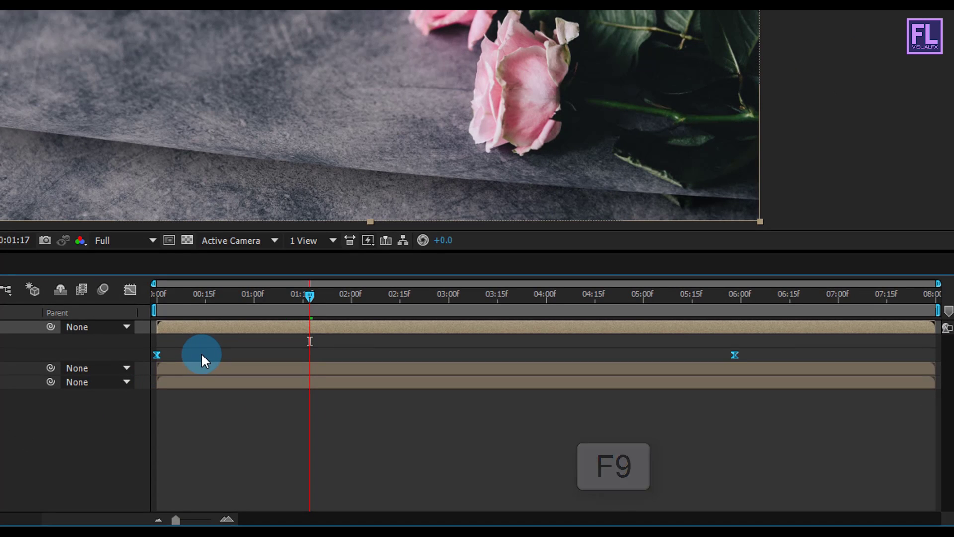
pyautogui.click(131, 287)
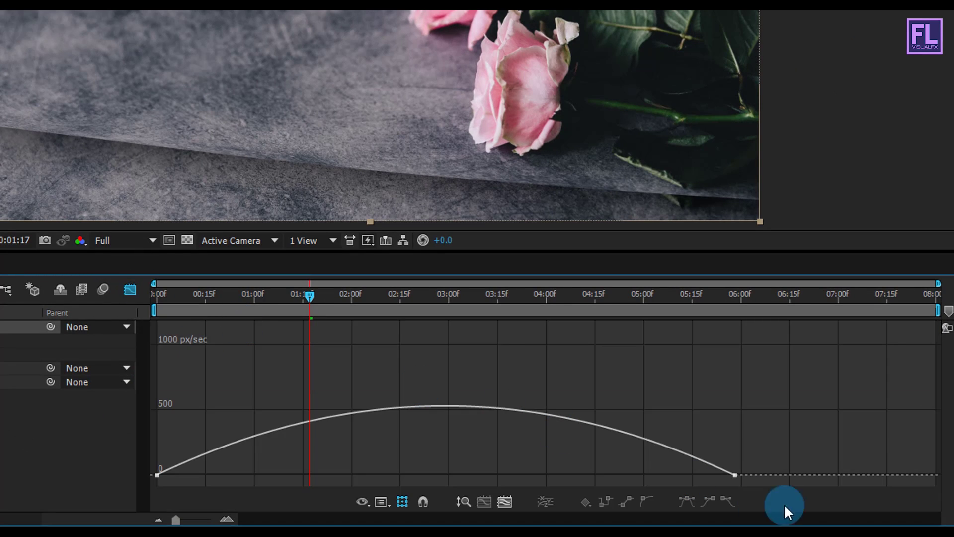
# - Reshape the top Image layer's Fold Position speed graph into an early peak near 0:00:01:17 with a long slow-down, and scrub to check it
pyautogui.click(736, 475)
pyautogui.moveTo(638, 476); pyautogui.dragTo(549, 478)
pyautogui.moveTo(532, 474); pyautogui.dragTo(499, 472)
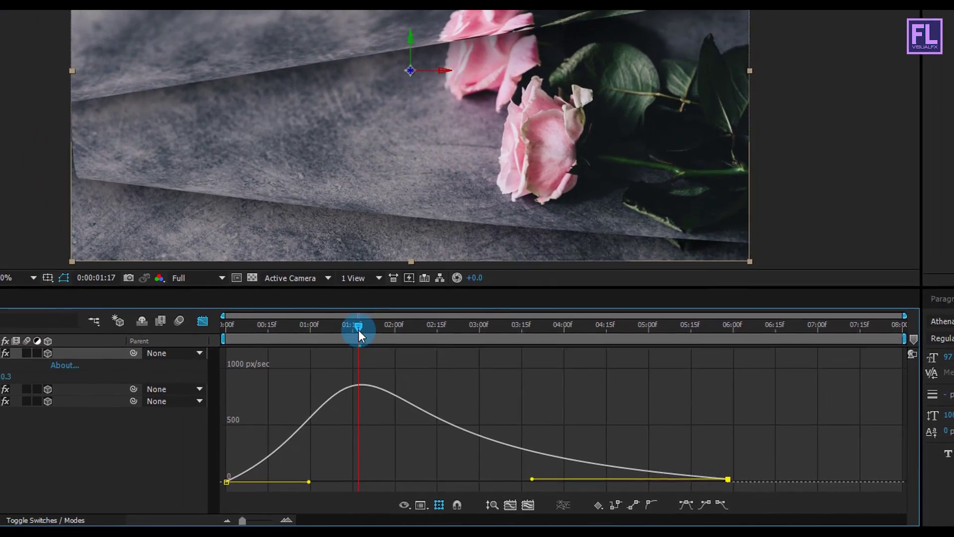
pyautogui.moveTo(330, 308); pyautogui.dragTo(251, 308)
pyautogui.moveTo(329, 350); pyautogui.dragTo(324, 352)
pyautogui.moveTo(386, 383); pyautogui.dragTo(444, 393)
# - Fine-tune the ease of the first Fold Position keyframe, return to 0:00:00:00 and leave the speed graph view
pyautogui.click(430, 506)
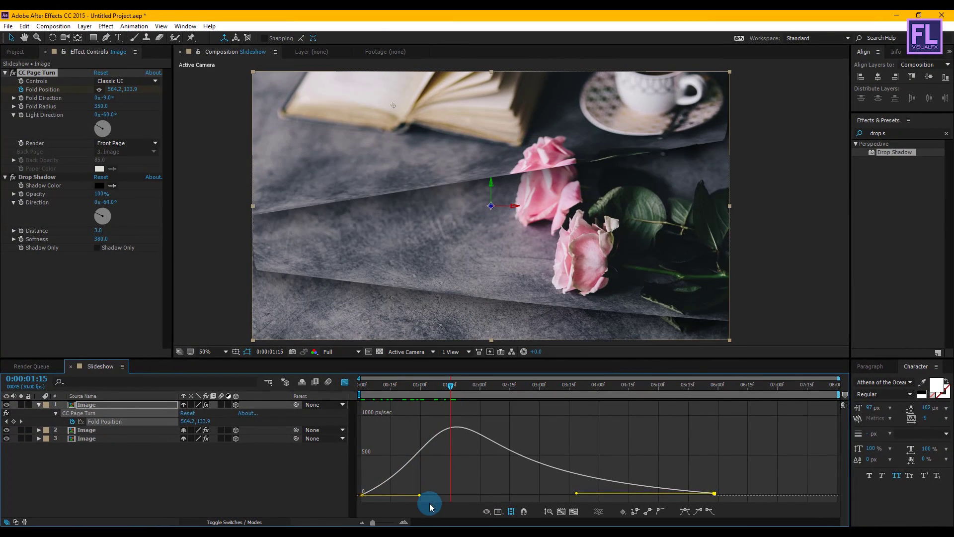
pyautogui.moveTo(412, 499)
pyautogui.mouseDown()
pyautogui.moveTo(437, 499)
pyautogui.moveTo(422, 496)
pyautogui.mouseUp()
pyautogui.moveTo(420, 390); pyautogui.dragTo(493, 408)
pyautogui.moveTo(421, 414); pyautogui.dragTo(350, 422)
pyautogui.click(345, 382)
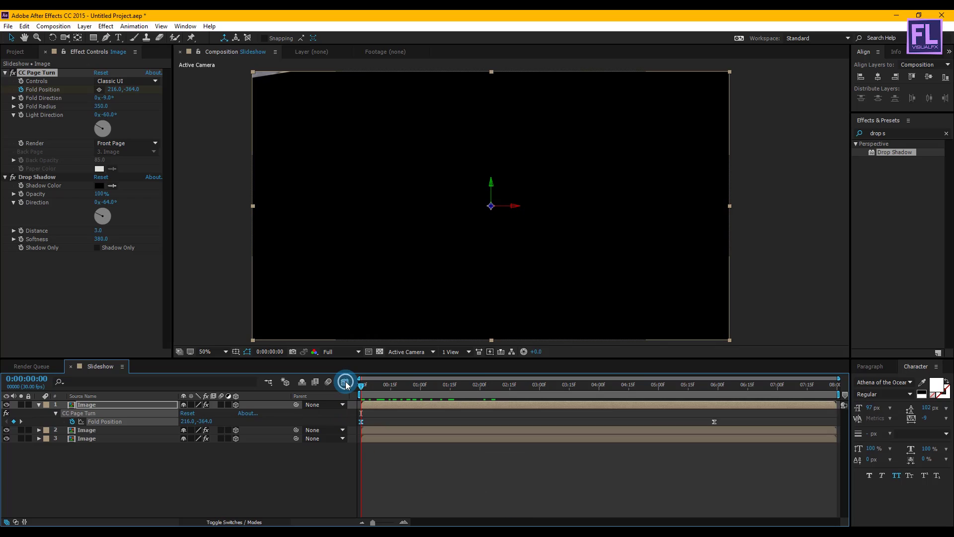
# - At 0:00:00:00, move the top layer's fold point further above the frame to about 232, -472 and scrub through the page turn
pyautogui.press(',')
pyautogui.moveTo(407, 93); pyautogui.dragTo(411, 79)
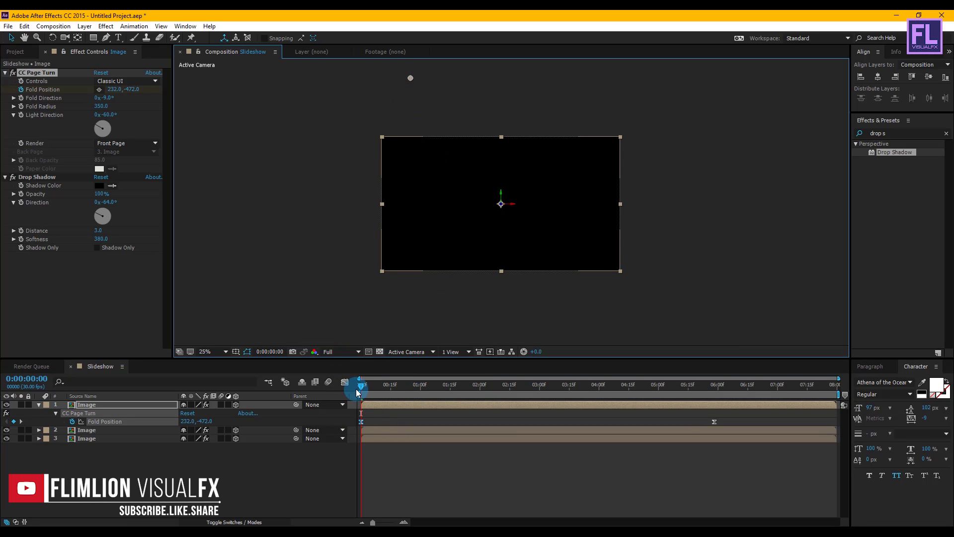
pyautogui.moveTo(387, 384); pyautogui.dragTo(475, 399)
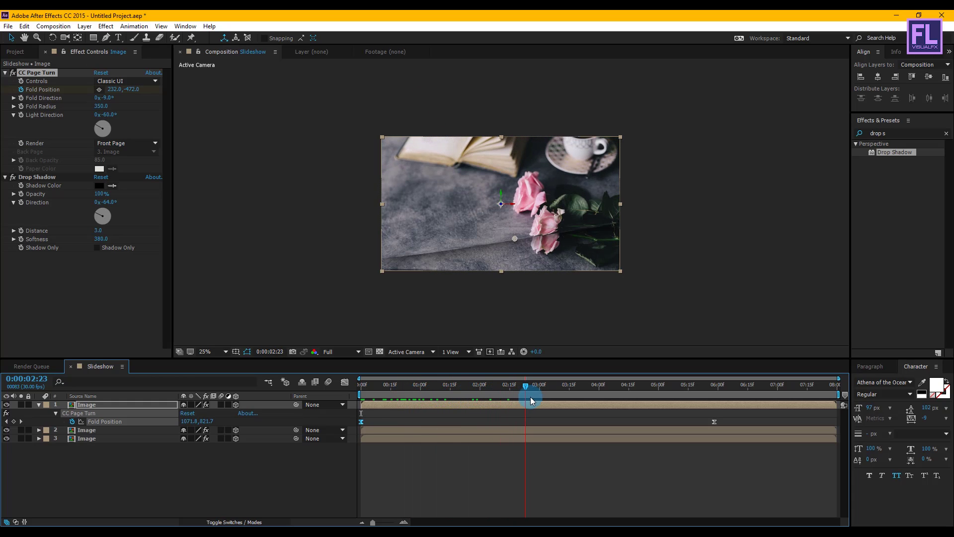
pyautogui.press('pagedown')
pyautogui.press('pagedown')
pyautogui.press('.')
pyautogui.moveTo(596, 301); pyautogui.dragTo(593, 303)
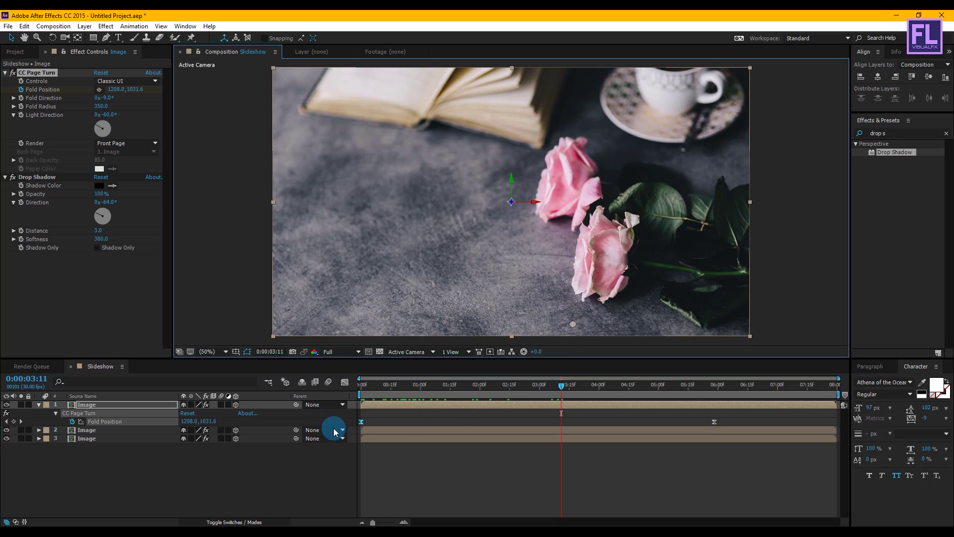
# - Collapse the top Image layer's properties, play a preview of the layered page turns, and go back to about 0:00:01:09
pyautogui.click(42, 407)
pyautogui.click(71, 466)
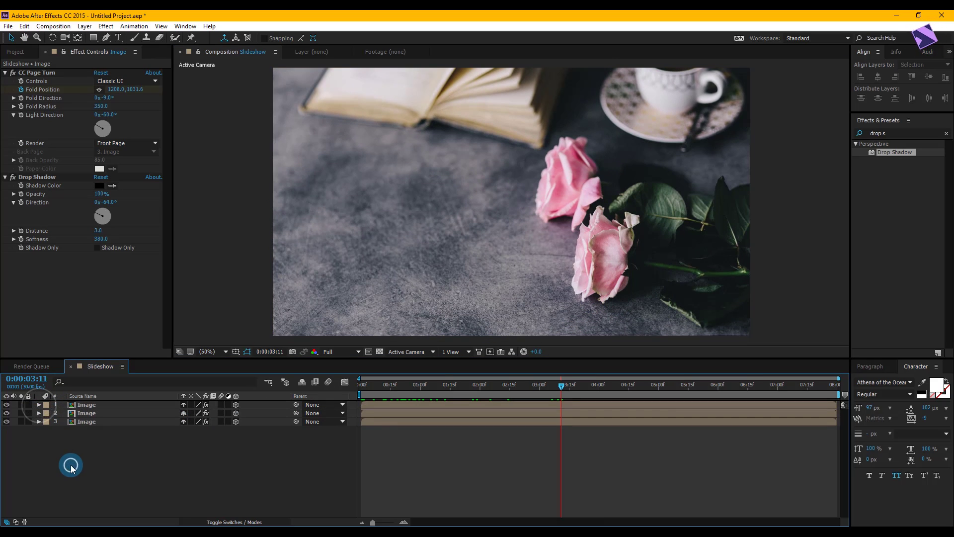
pyautogui.press('space')
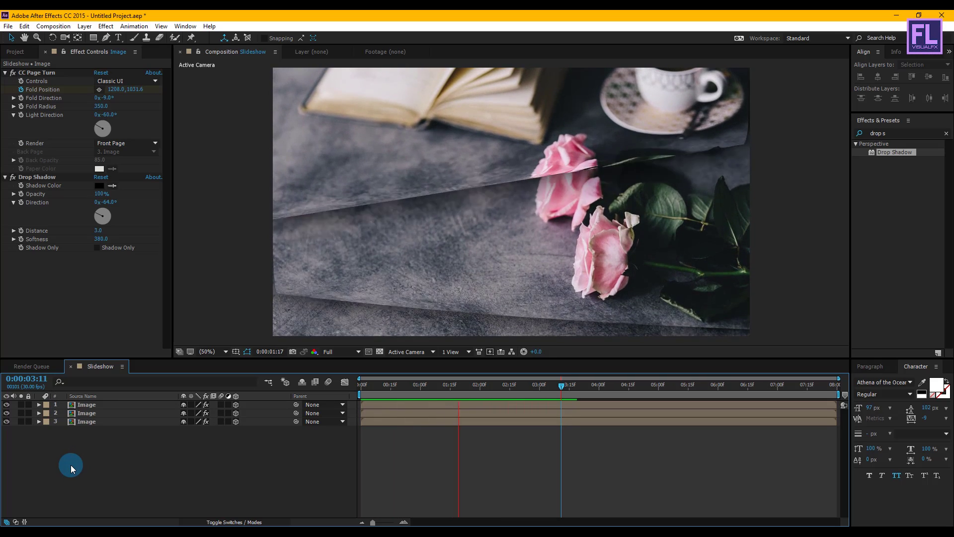
pyautogui.moveTo(544, 386); pyautogui.dragTo(439, 419)
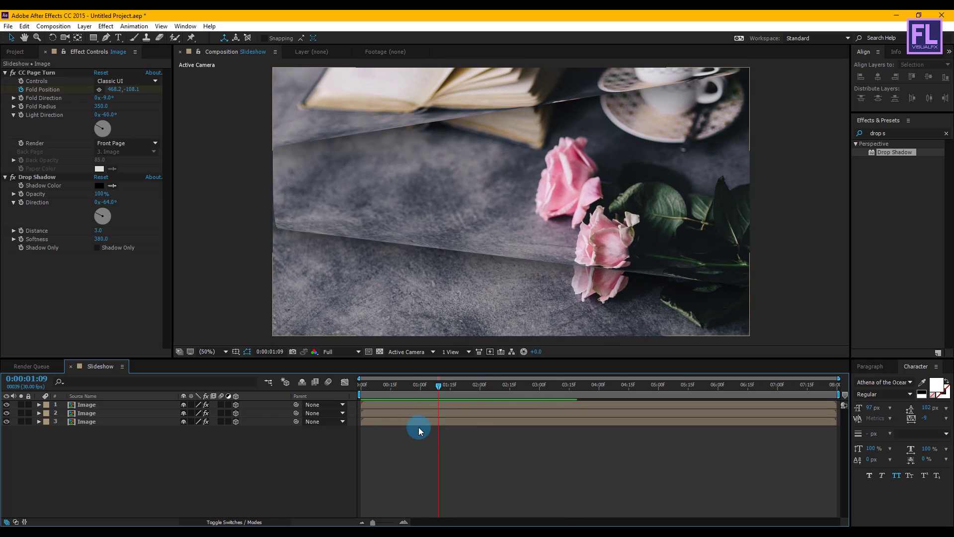
# - Apply the Tint effect to the middle Image layer and scrub through the animation to check it
pyautogui.click(95, 414)
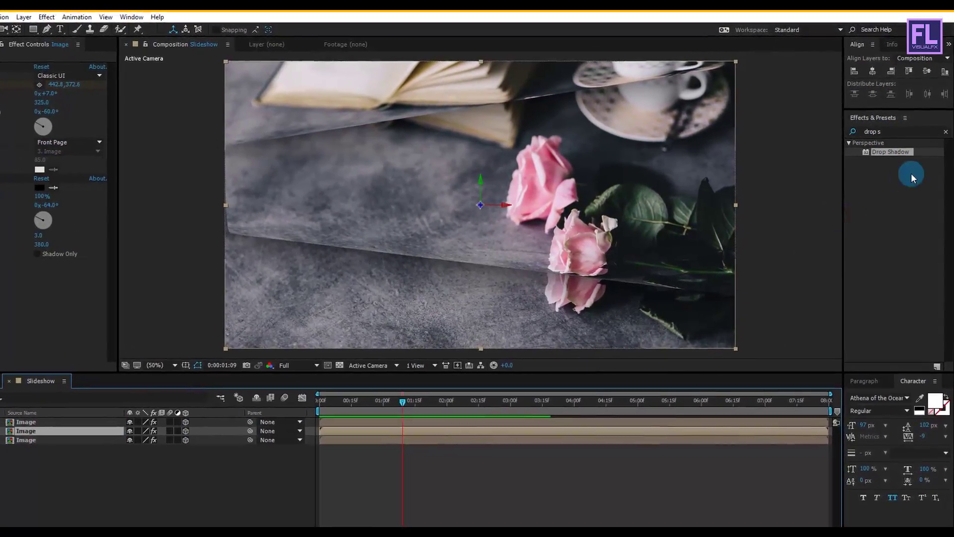
pyautogui.click(946, 132)
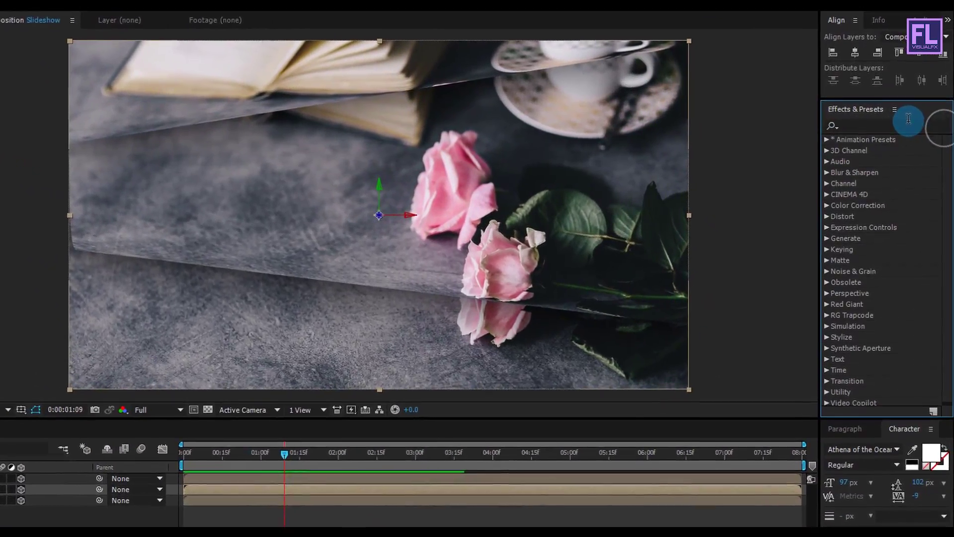
pyautogui.click(908, 121)
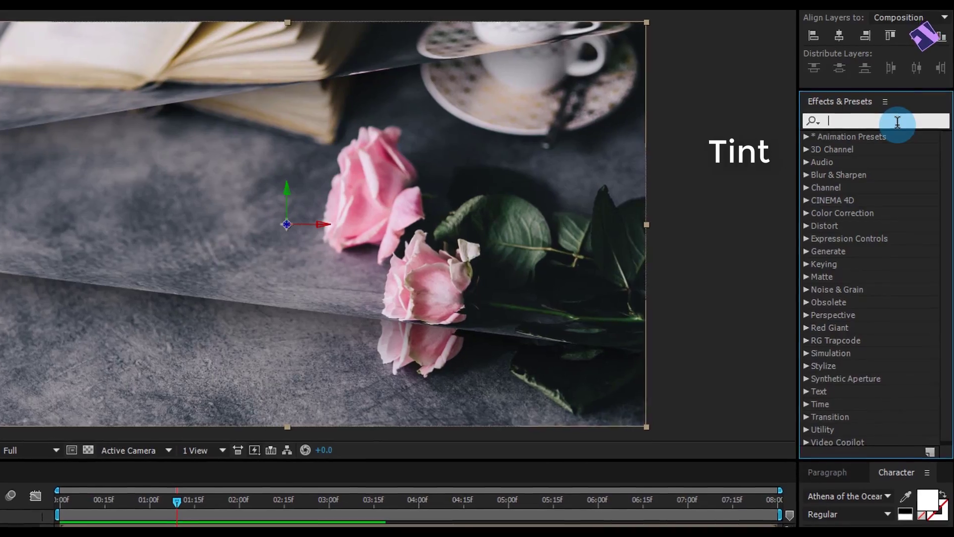
pyautogui.write('tint')
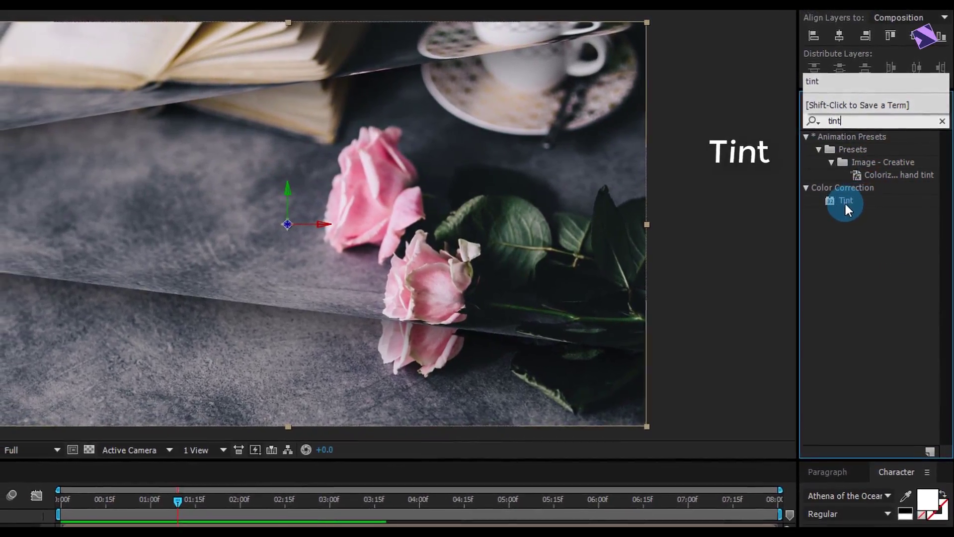
pyautogui.moveTo(843, 201); pyautogui.dragTo(0, 453)
pyautogui.moveTo(16, 385); pyautogui.dragTo(0, 464)
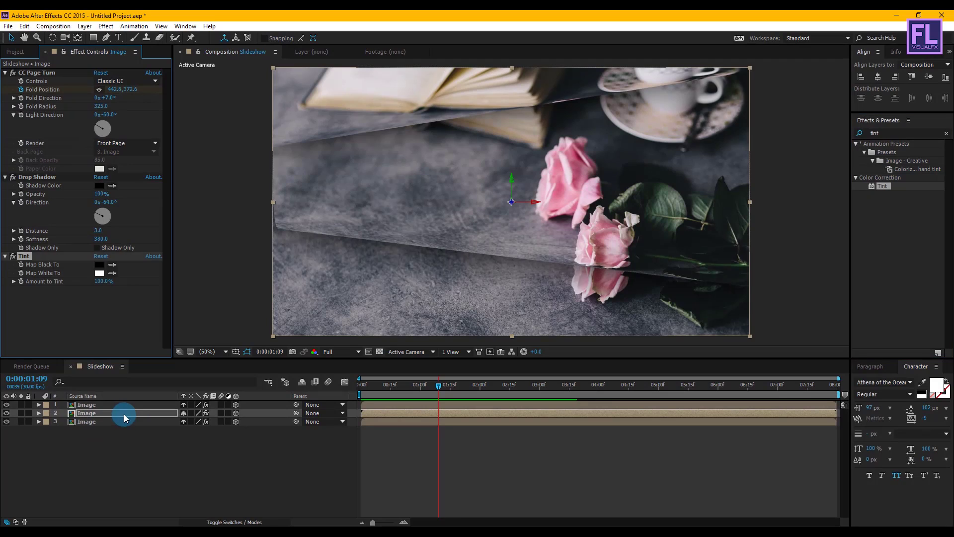
pyautogui.moveTo(439, 386); pyautogui.dragTo(533, 389)
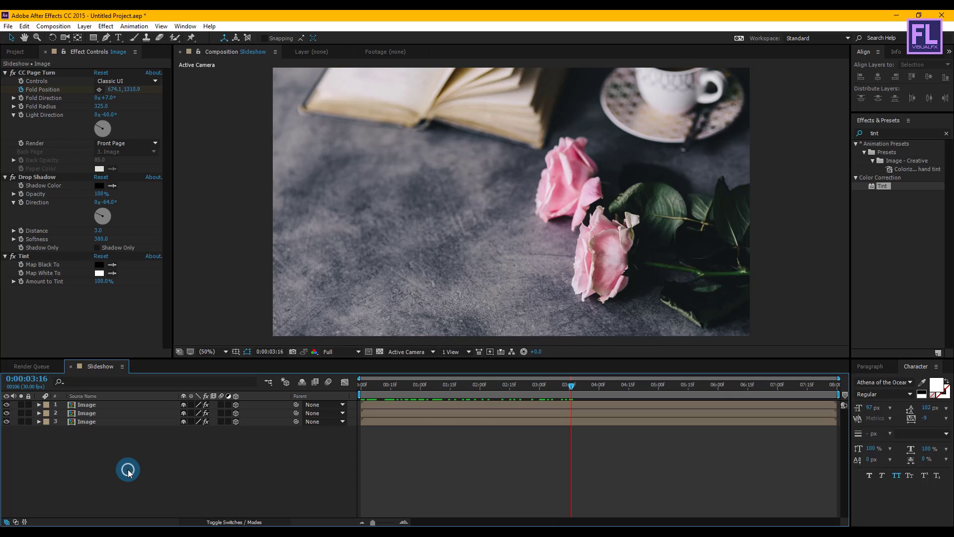
# - Import the particles footage and Opticle flare clips from the Project file folder and place both above the Image layers in Slideshow
pyautogui.click(15, 52)
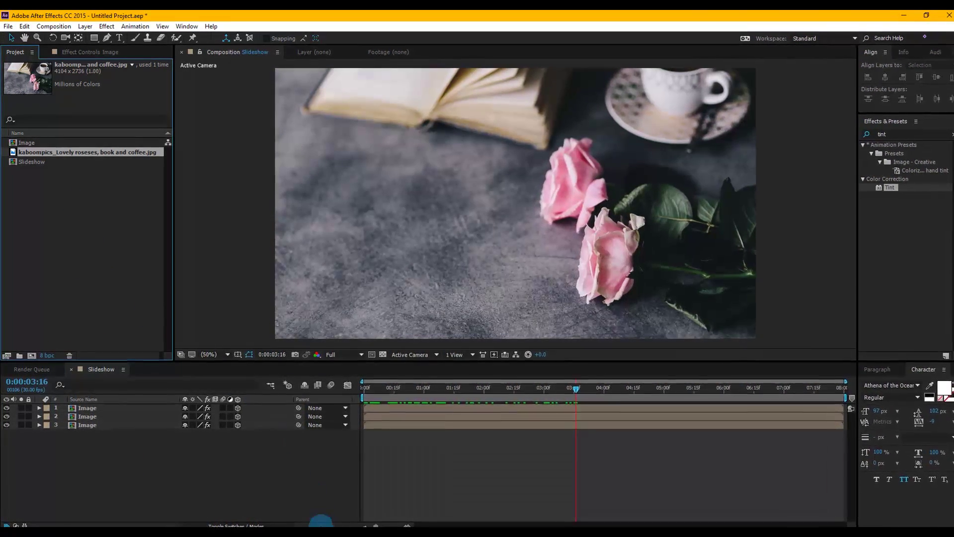
pyautogui.click(260, 511)
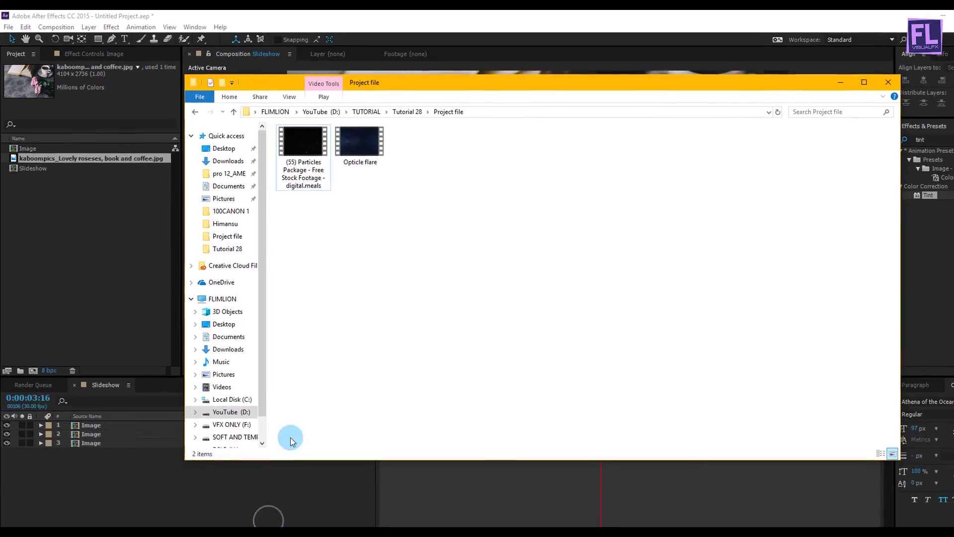
pyautogui.moveTo(446, 260); pyautogui.dragTo(117, 471)
pyautogui.moveTo(118, 417); pyautogui.dragTo(116, 419)
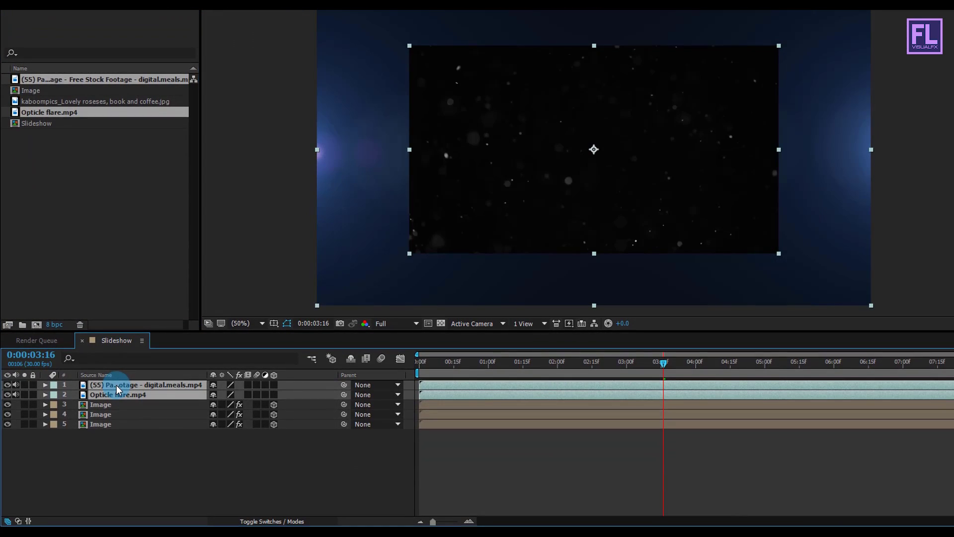
pyautogui.click(143, 490)
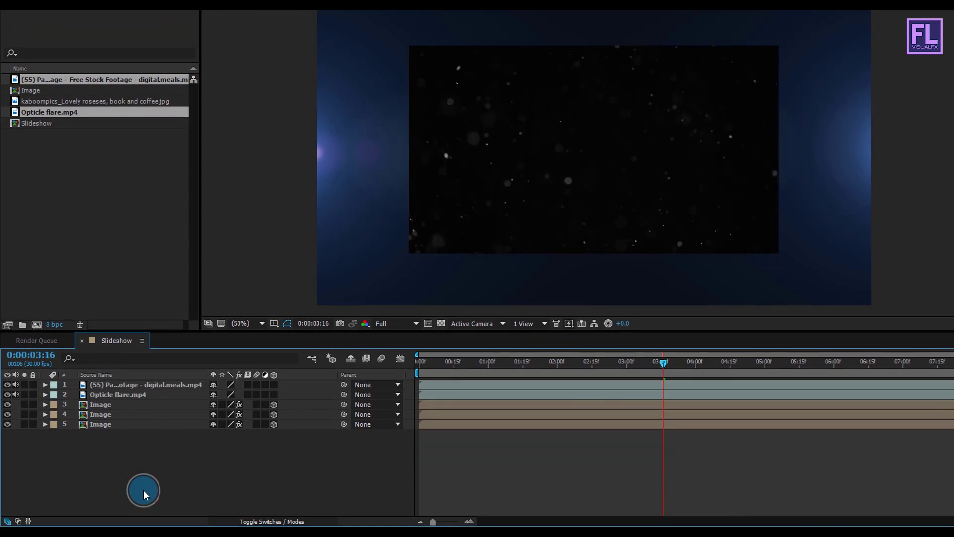
# - Fit the particles clip to the composition size and set the blending mode of both the particles and Opticle flare layers to Screen
pyautogui.click(128, 386)
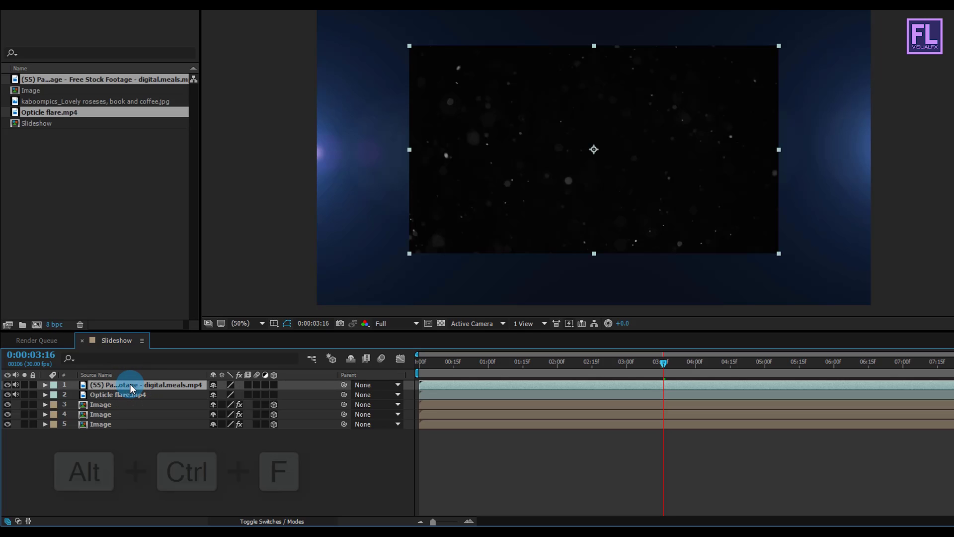
pyautogui.hotkey('ctrl', 'alt', 'f')
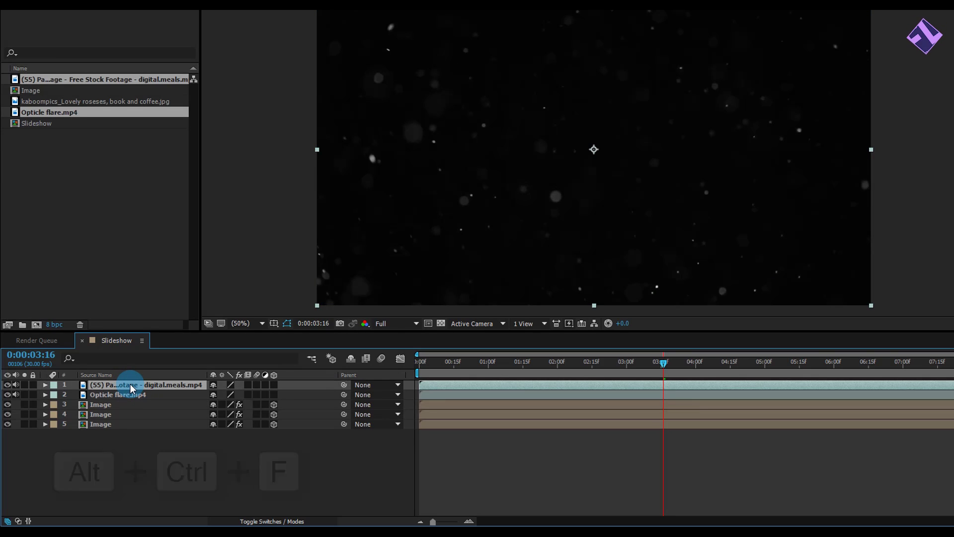
pyautogui.keyDown('shift'); pyautogui.click(119, 394); pyautogui.keyUp('shift')
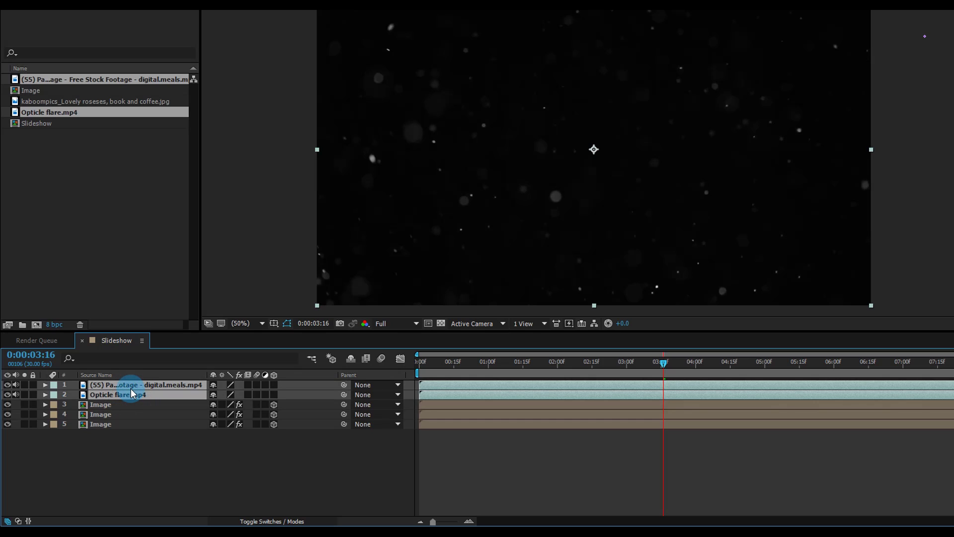
pyautogui.click(271, 521)
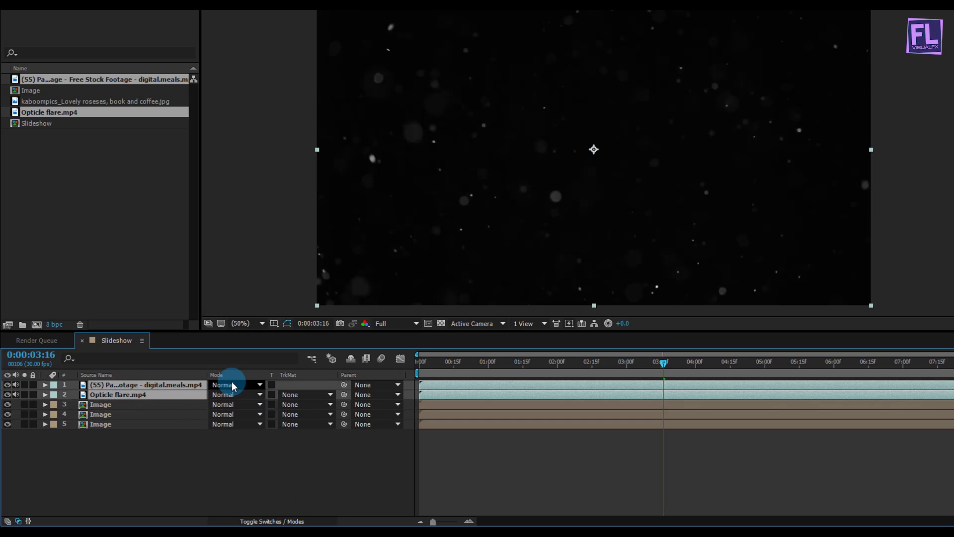
pyautogui.click(232, 384)
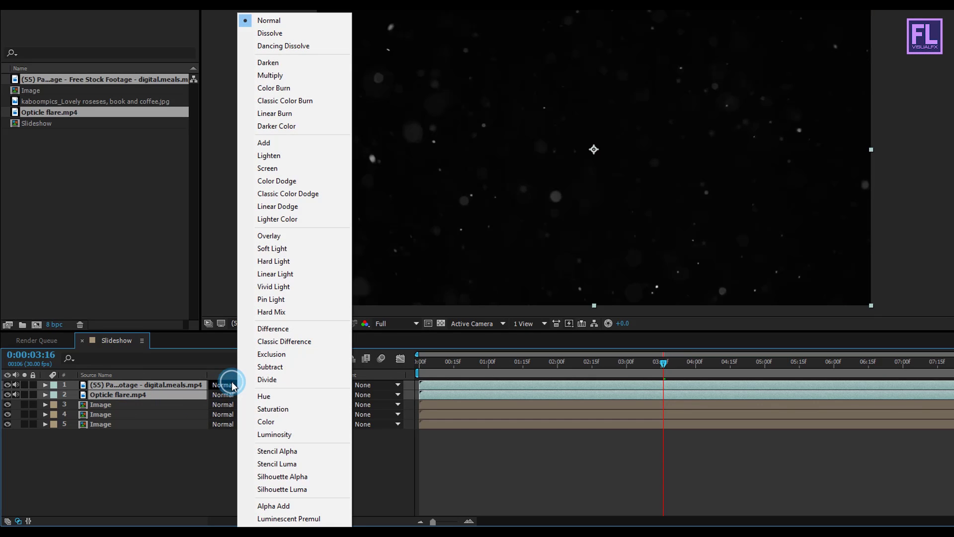
pyautogui.click(266, 169)
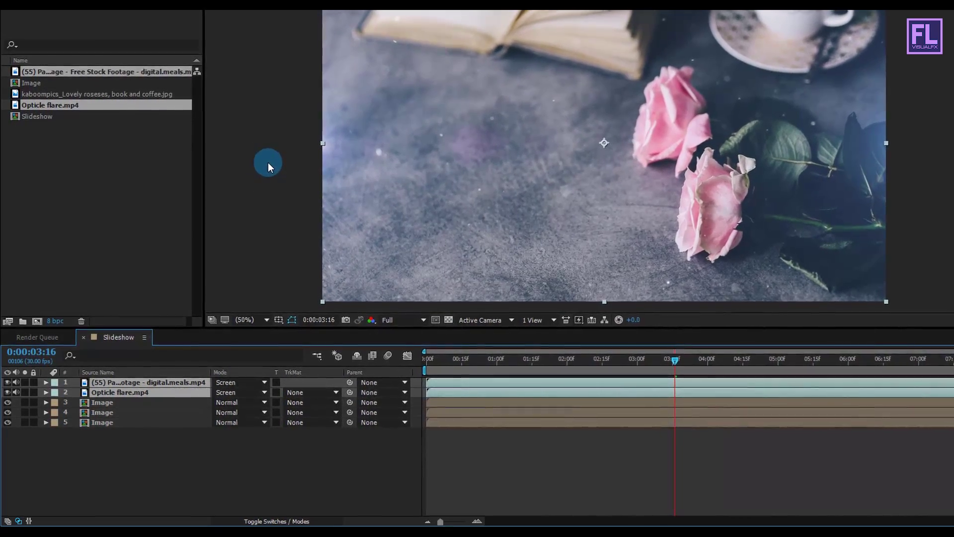
# - Set the opacity of the particles and Opticle flare layers to 70%
pyautogui.click(121, 385)
pyautogui.press('t')
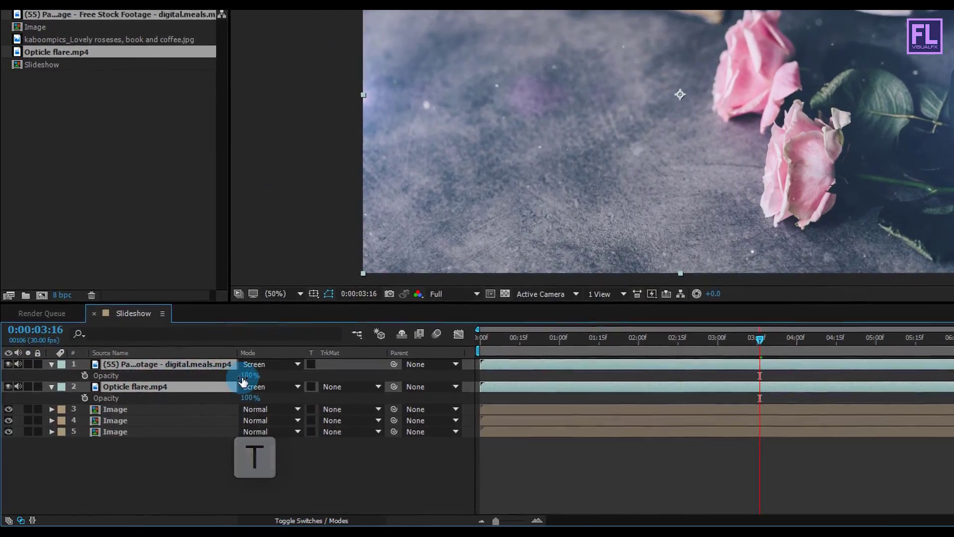
pyautogui.click(238, 382)
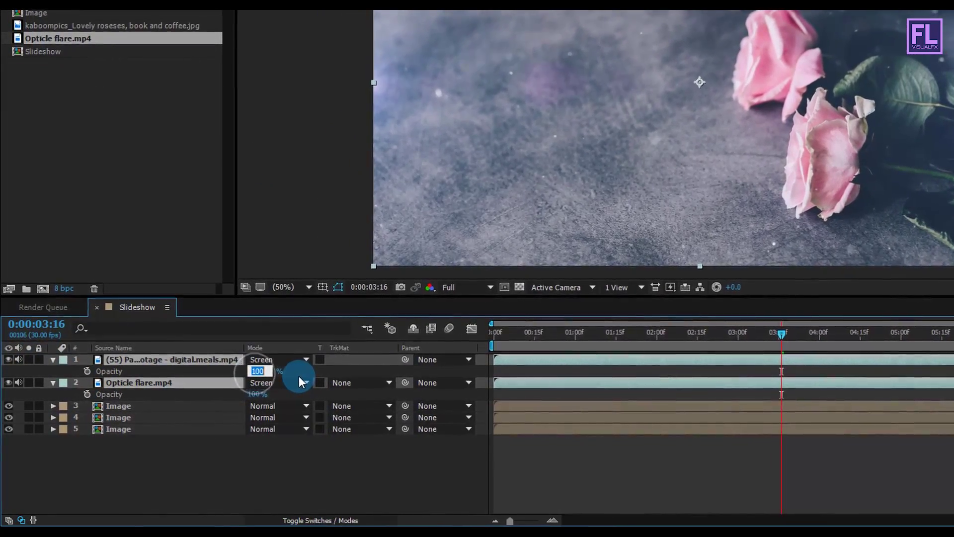
pyautogui.write('70')
pyautogui.press('Return')
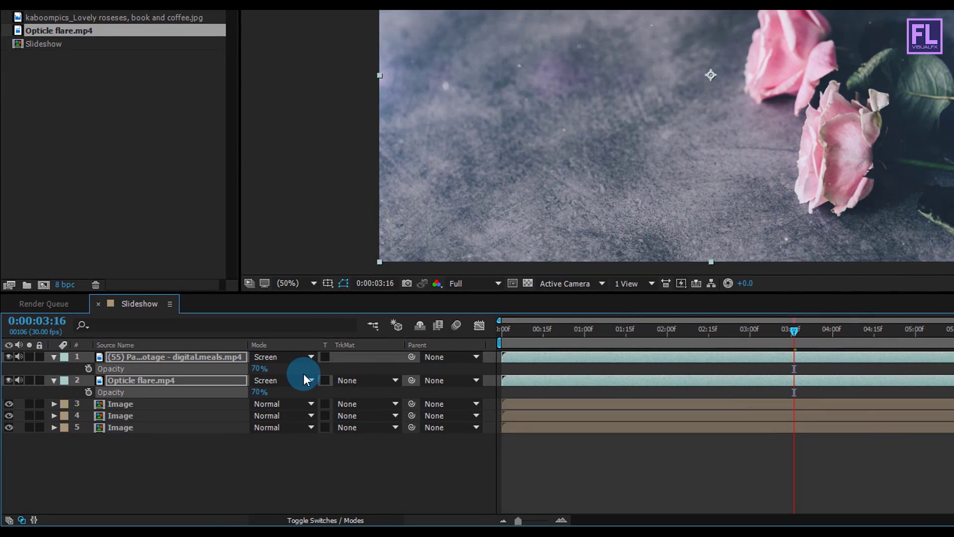
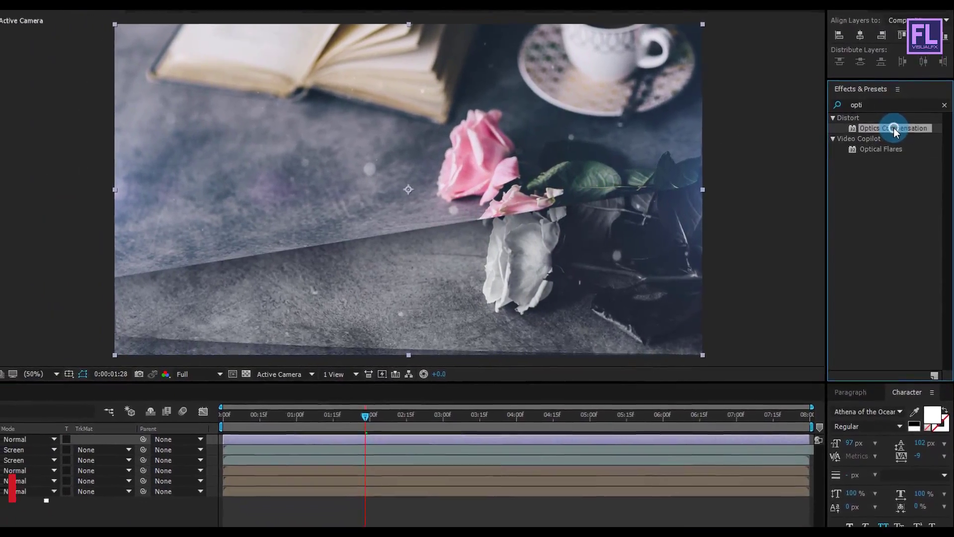
# - Apply the Optics Compensation effect to Adjustment Layer 1
pyautogui.moveTo(882, 119); pyautogui.dragTo(442, 264)
pyautogui.moveTo(506, 264); pyautogui.dragTo(0, 431)
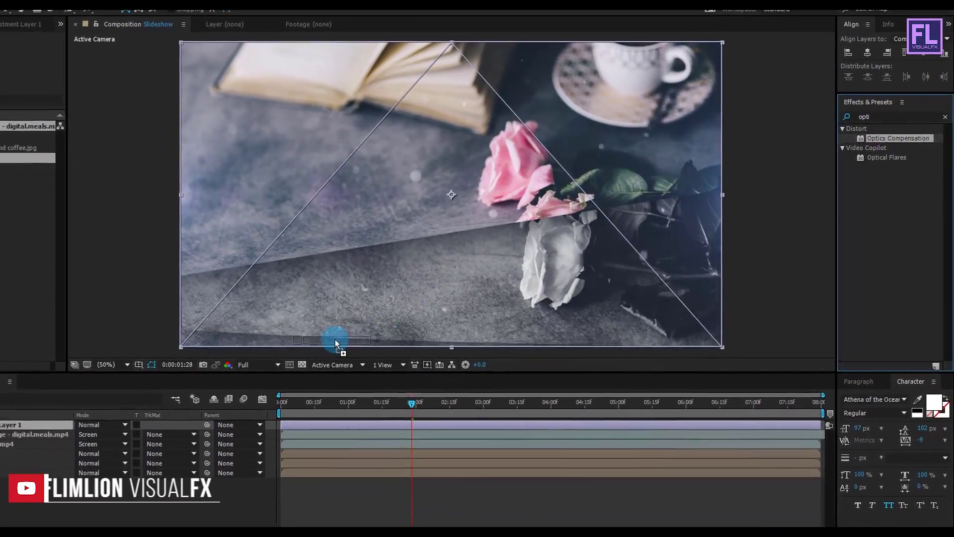
pyautogui.moveTo(109, 410); pyautogui.dragTo(112, 408)
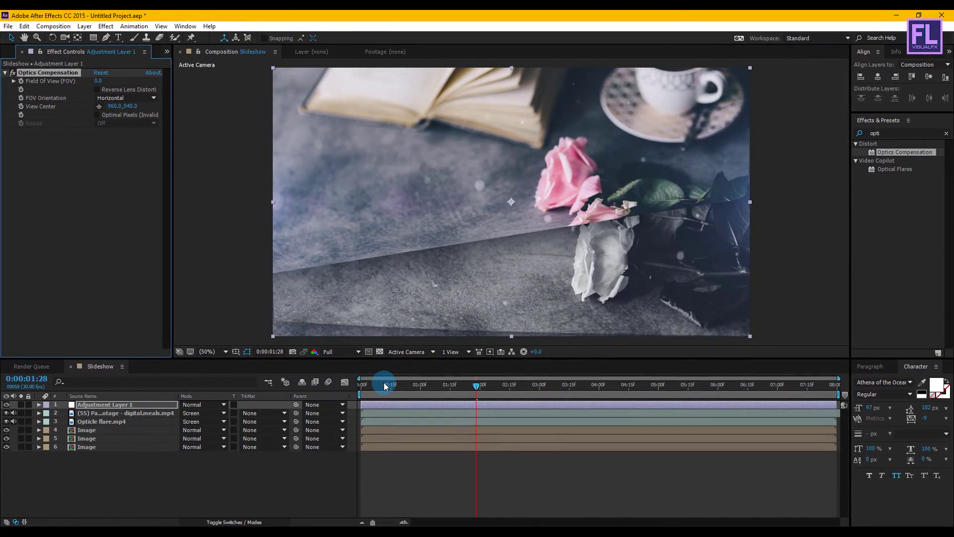
# - At frame 0, give Optics Compensation Diagonal orientation, reverse lens distortion and optimal pixels, with its view center at about 962,1076 on the frame's lower edge
pyautogui.click(359, 384)
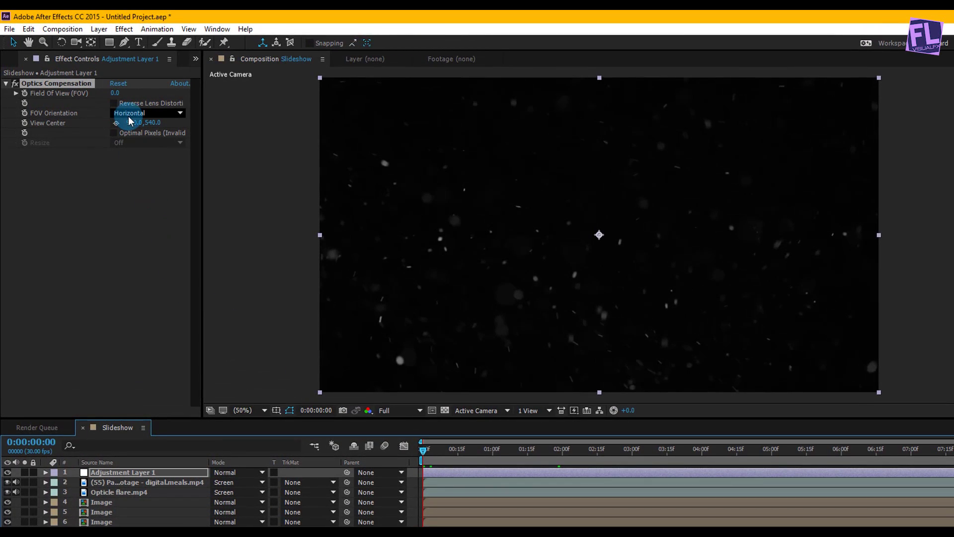
pyautogui.click(132, 114)
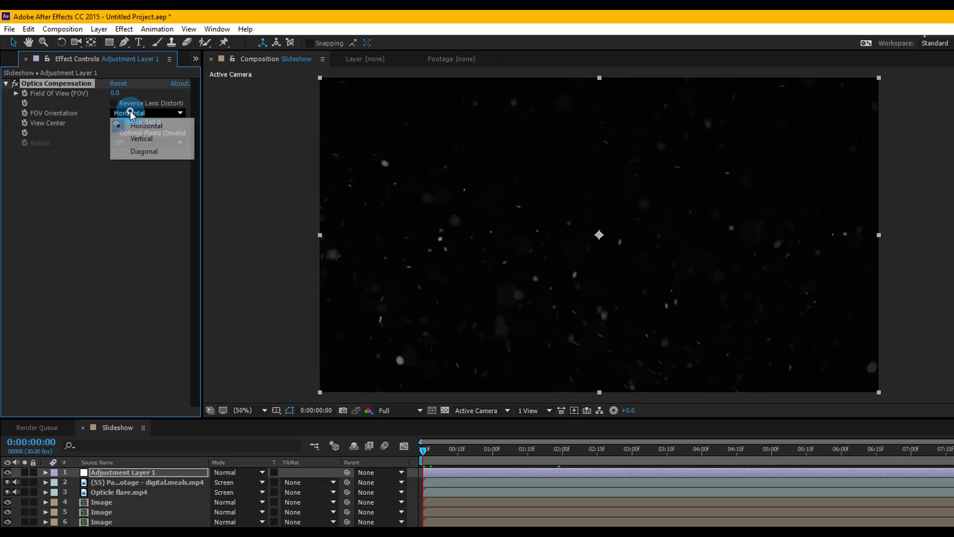
pyautogui.click(133, 152)
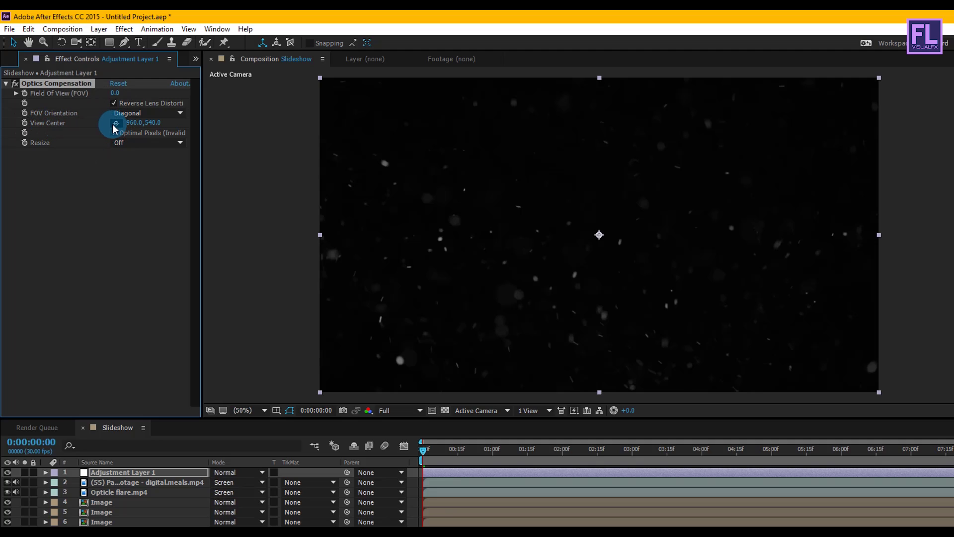
pyautogui.click(117, 125)
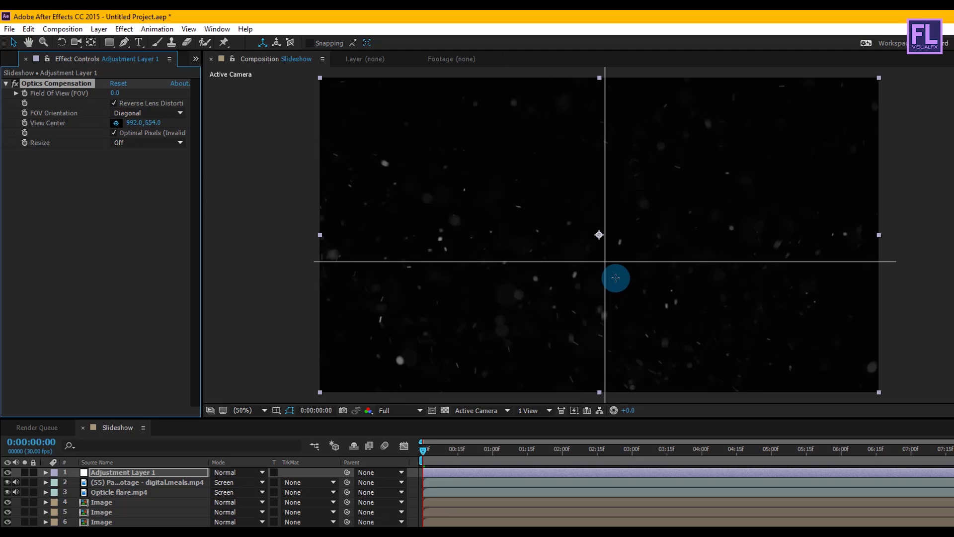
pyautogui.click(600, 392)
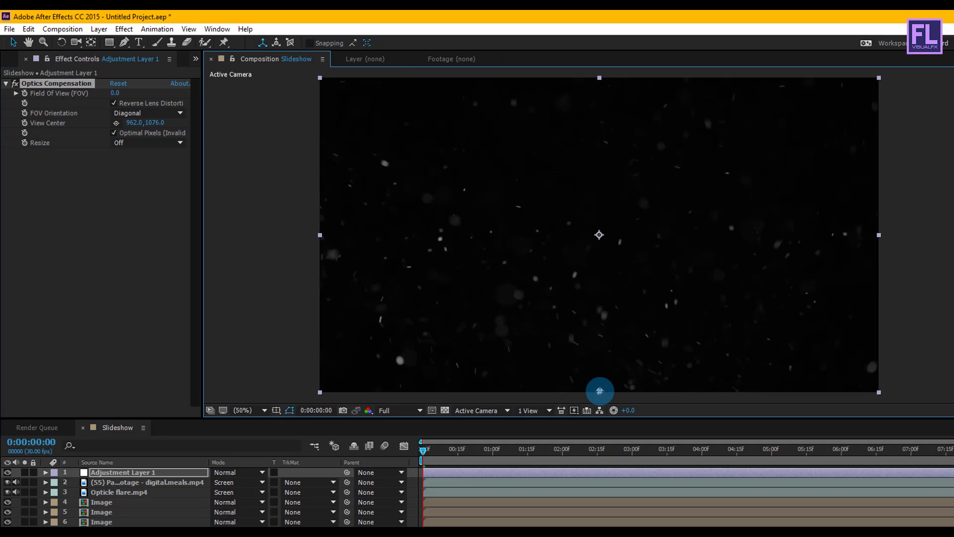
# - Set the Optics Compensation Field Of View to 110 at 0:00:00:00 and start keyframing it
pyautogui.click(115, 93)
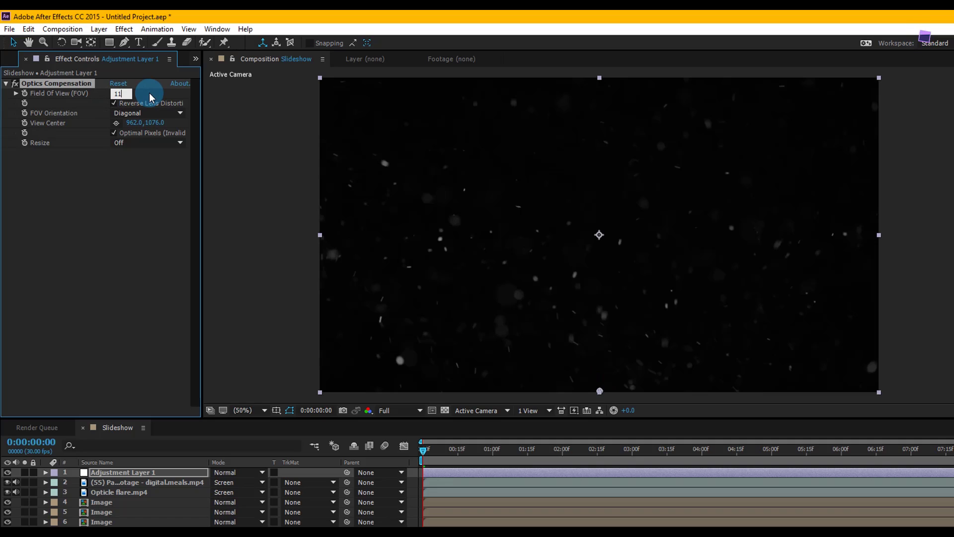
pyautogui.write('110')
pyautogui.press('Return')
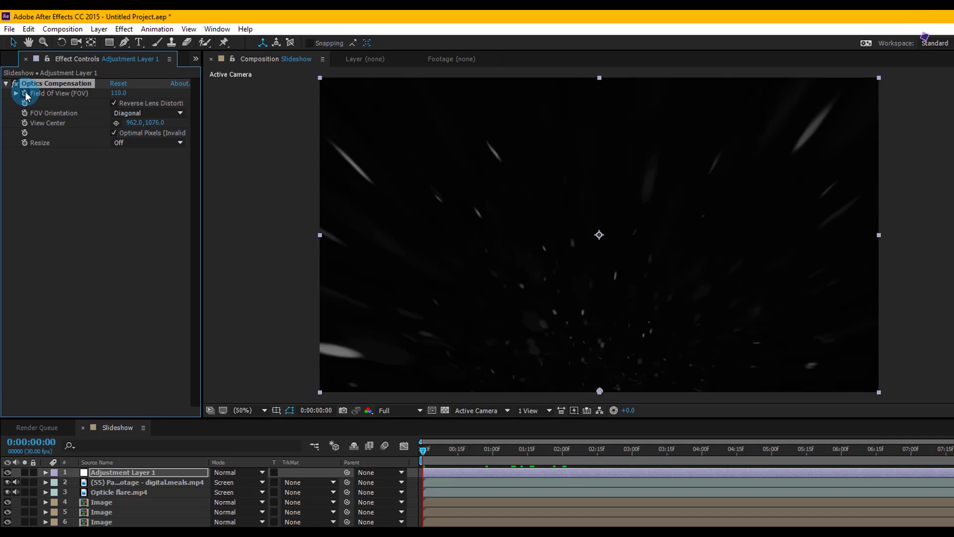
pyautogui.click(25, 93)
pyautogui.click(298, 241)
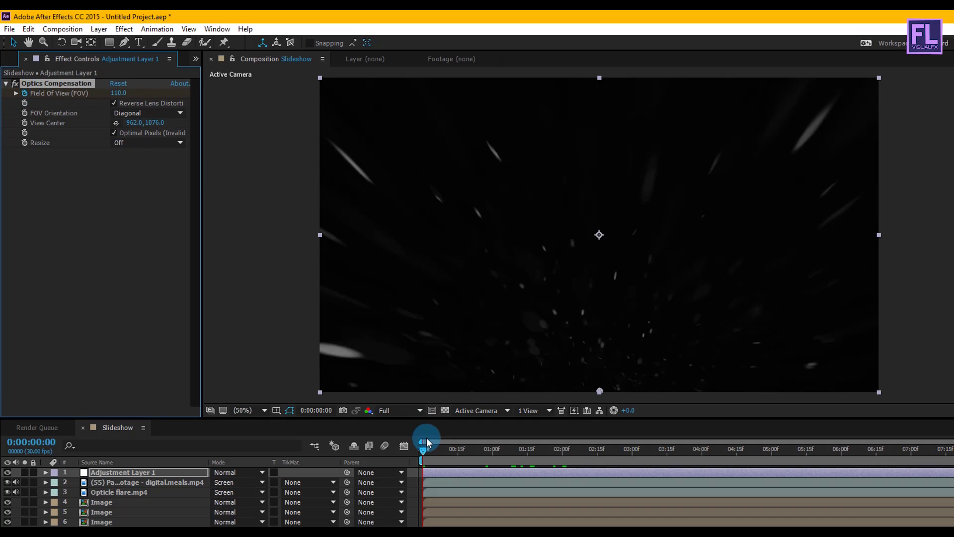
# - Add a Field Of View keyframe with value 0 at 0:00:02:01
pyautogui.moveTo(422, 450); pyautogui.dragTo(563, 447)
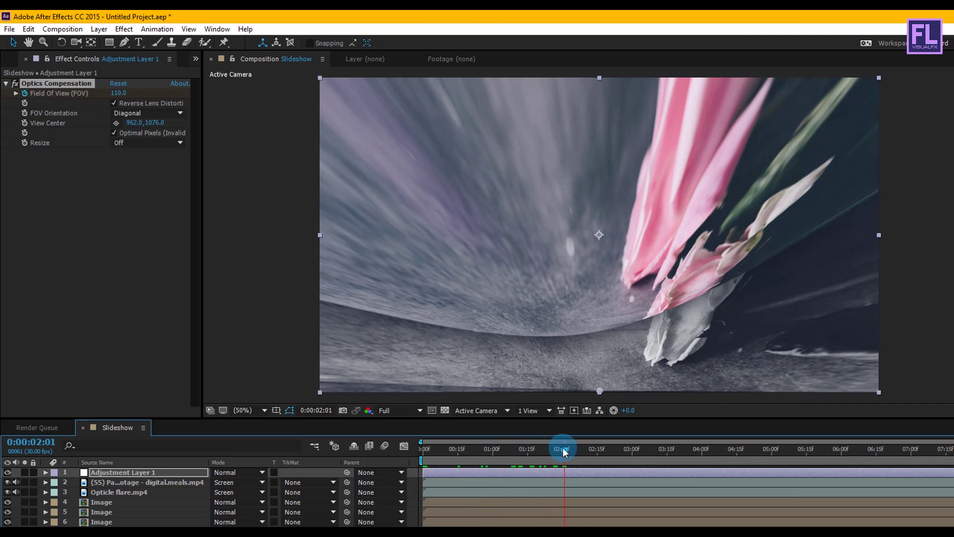
pyautogui.click(117, 93)
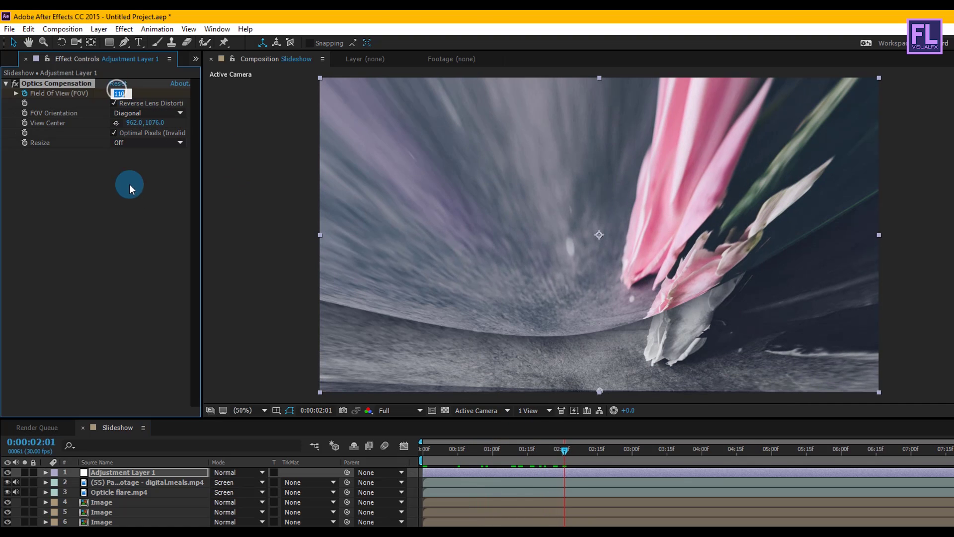
pyautogui.write('0')
pyautogui.press('Return')
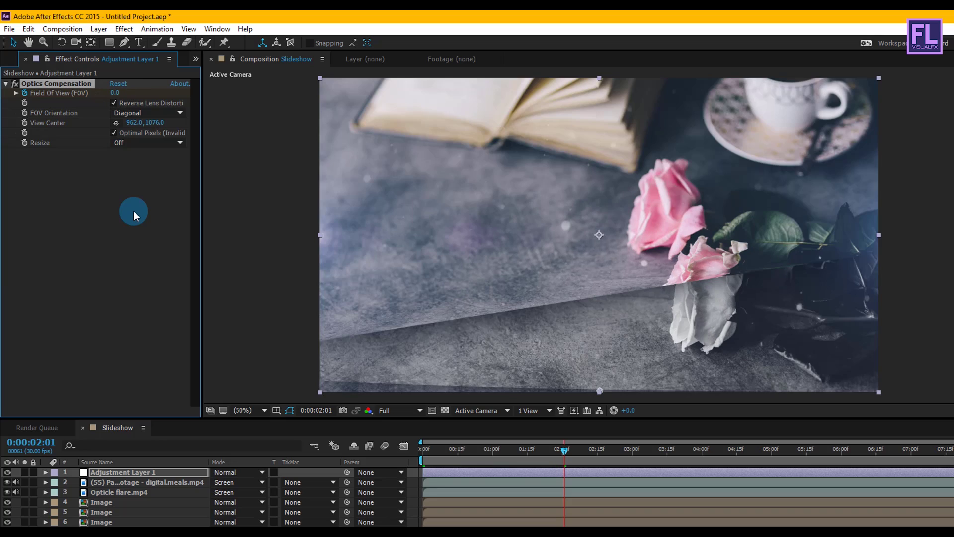
# - Reveal Adjustment Layer 1's keyframes and apply Easy Ease to the Field Of View keyframe at 0:00:02:01
pyautogui.click(152, 472)
pyautogui.press('u')
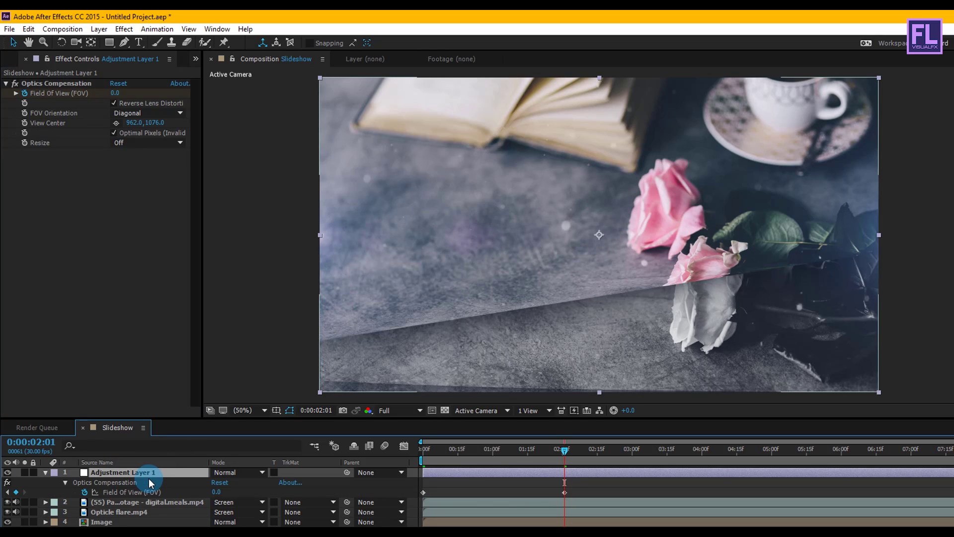
pyautogui.click(565, 493)
pyautogui.press('F9')
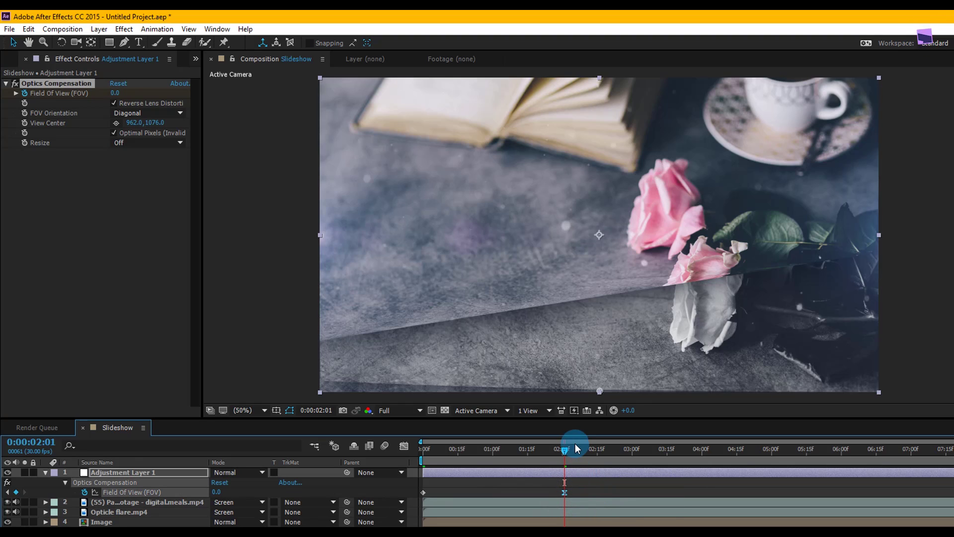
pyautogui.moveTo(480, 461); pyautogui.dragTo(478, 408)
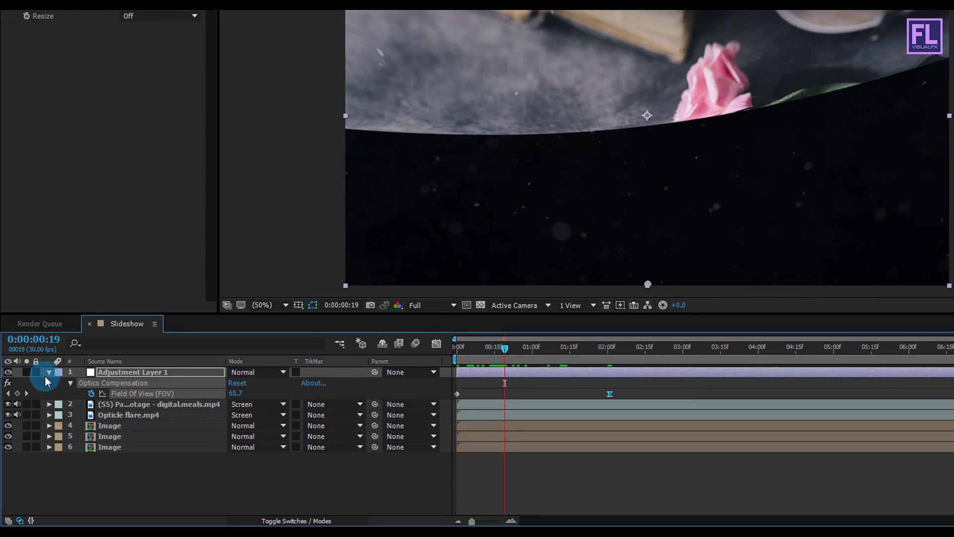
# - Collapse Adjustment Layer 1 and turn on Preserve Underlying Transparency for the particles and Opticle flare layers
pyautogui.click(49, 372)
pyautogui.click(124, 384)
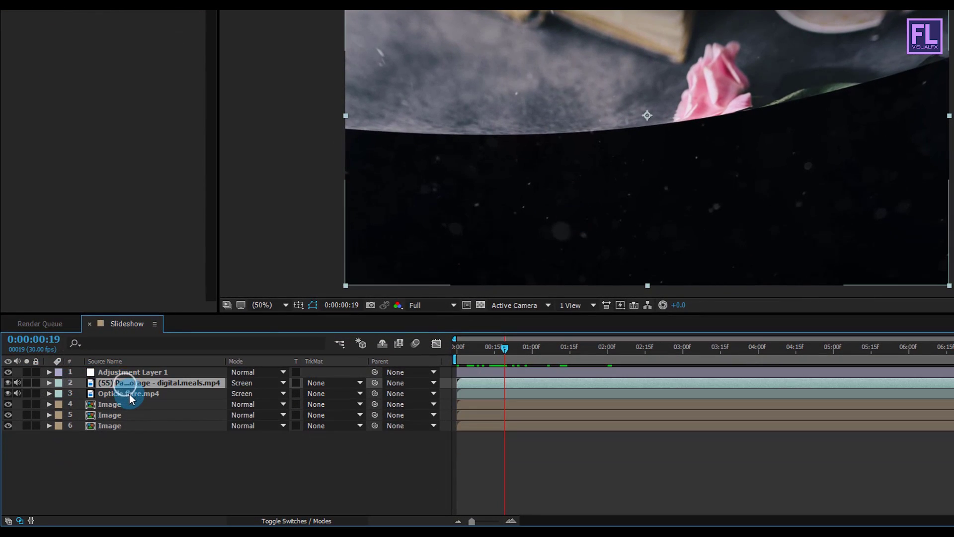
pyautogui.keyDown('ctrl'); pyautogui.click(129, 394); pyautogui.keyUp('ctrl')
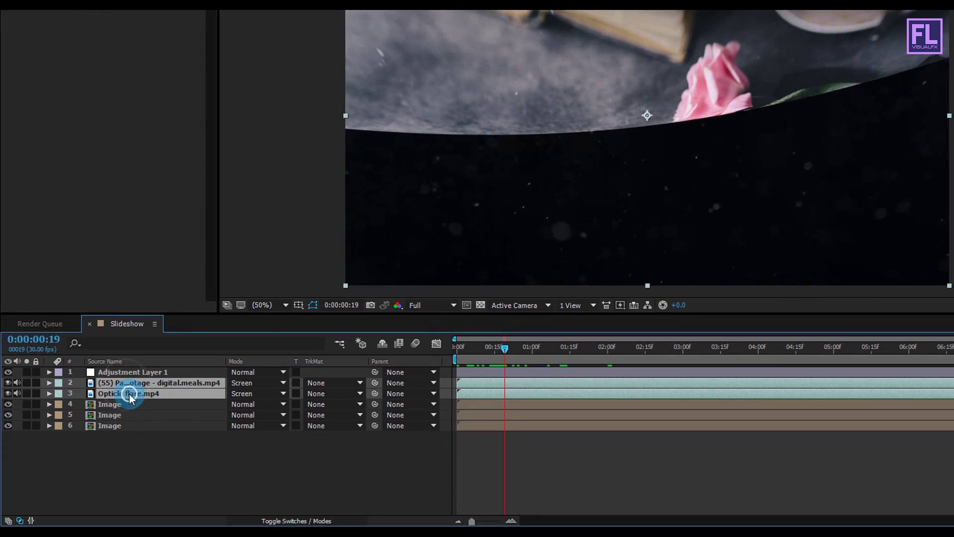
pyautogui.click(274, 521)
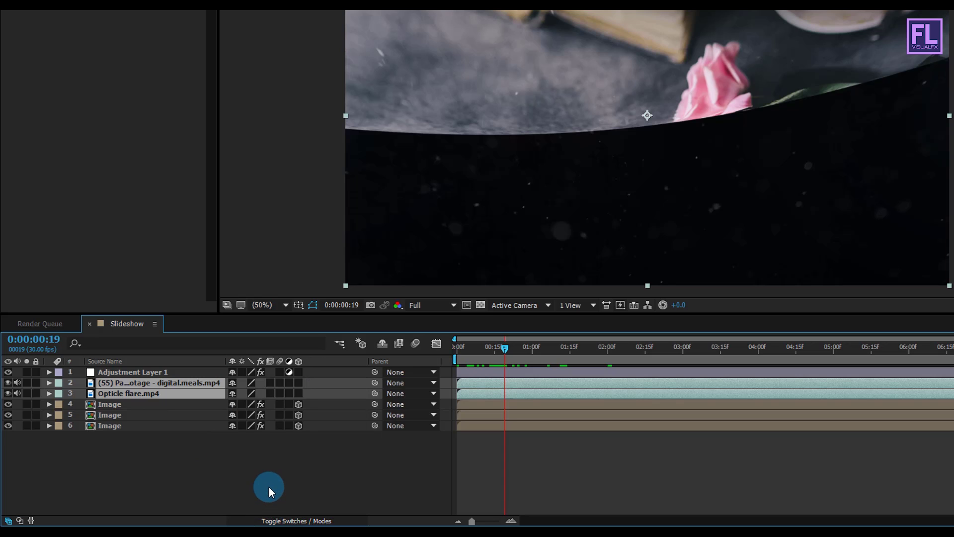
pyautogui.click(285, 520)
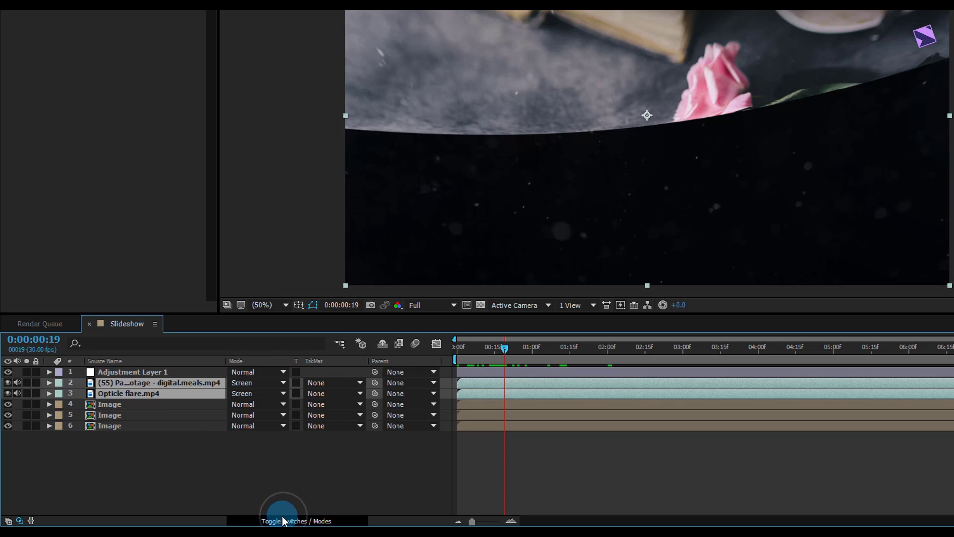
pyautogui.click(321, 405)
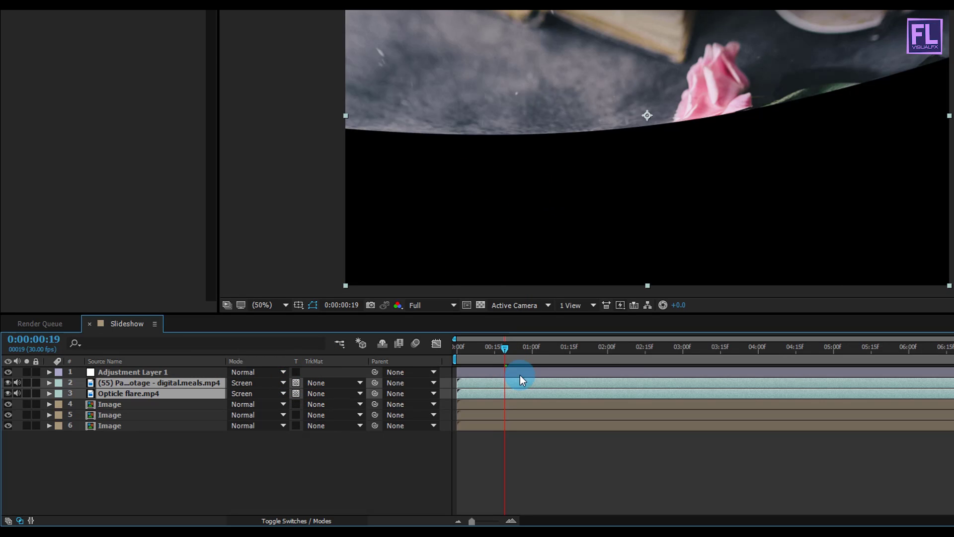
# - At 0:00:04:03, add a text layer reading "Feel the love, this valentine" and place it over the empty area beside the roses
pyautogui.moveTo(523, 353); pyautogui.dragTo(769, 362)
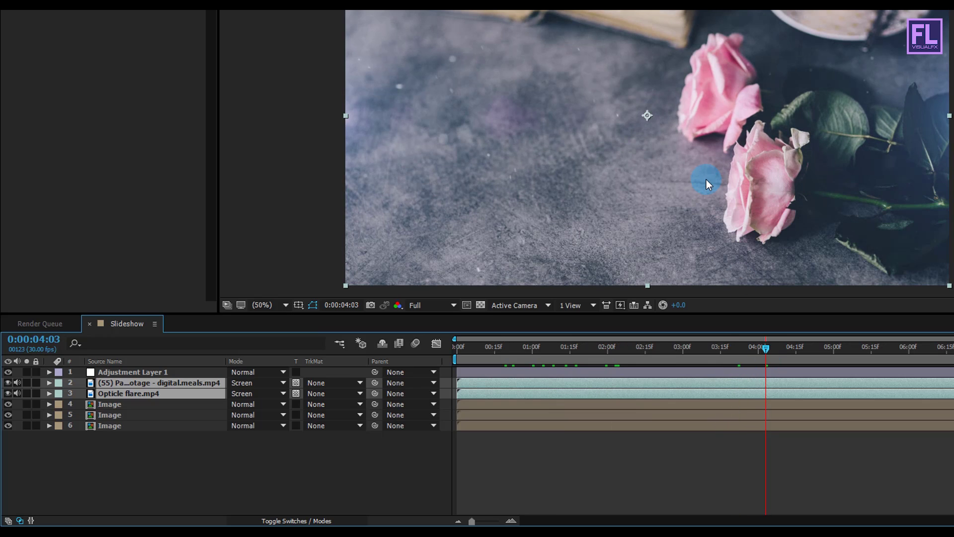
pyautogui.click(175, 472)
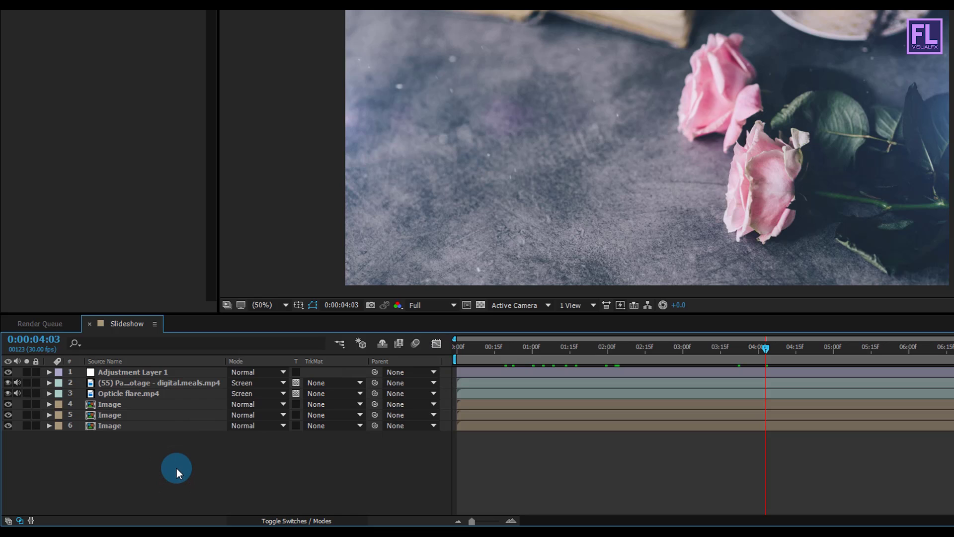
pyautogui.rightClick(177, 469)
pyautogui.moveTo(229, 347)
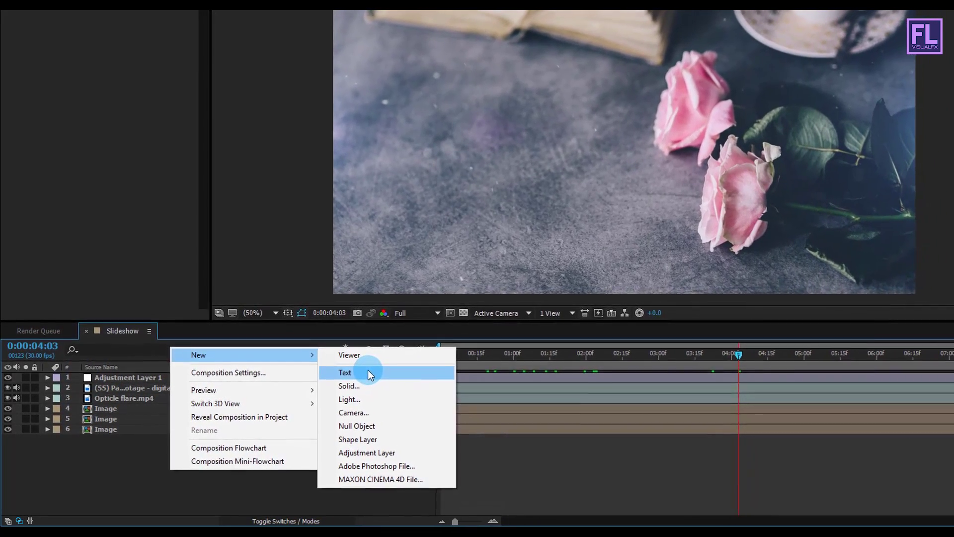
pyautogui.click(368, 373)
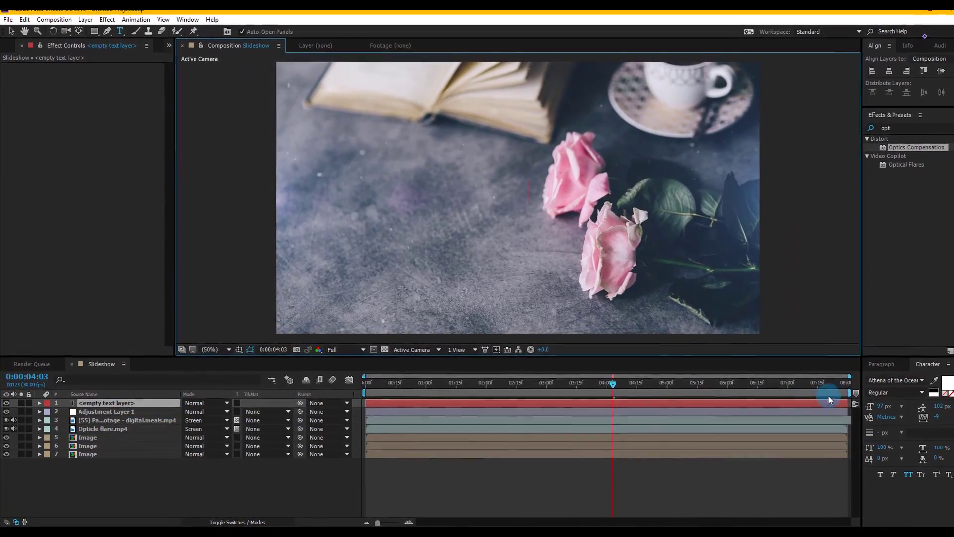
pyautogui.click(914, 386)
pyautogui.click(901, 238)
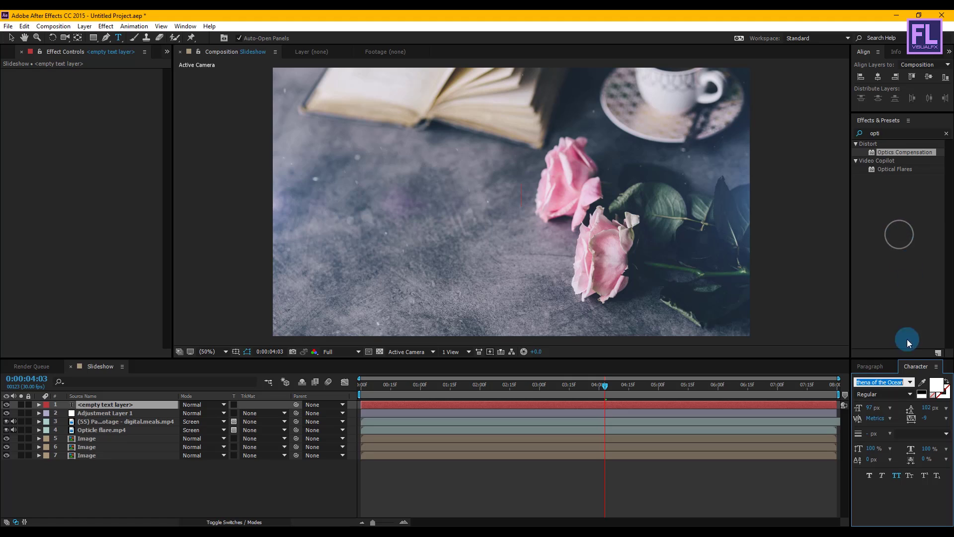
pyautogui.click(522, 189)
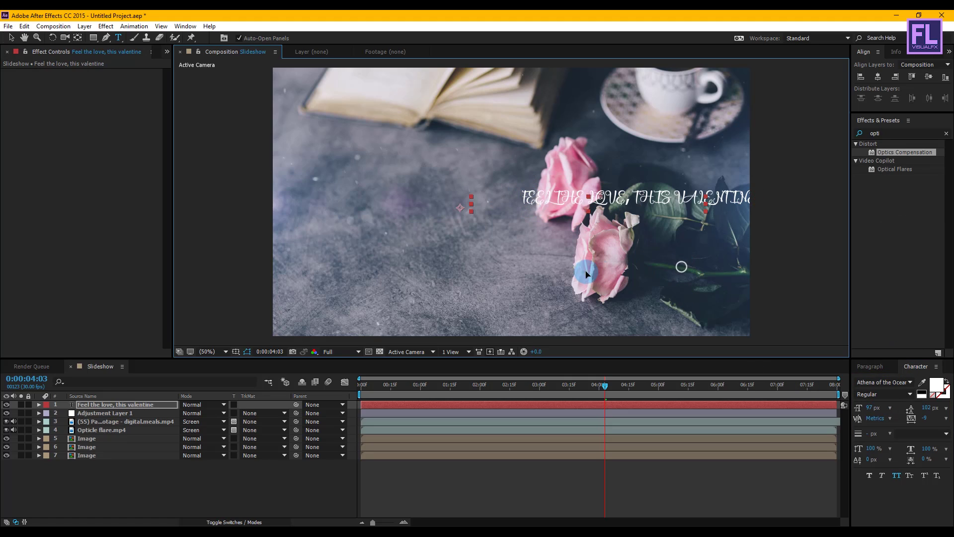
pyautogui.moveTo(587, 274); pyautogui.dragTo(476, 273)
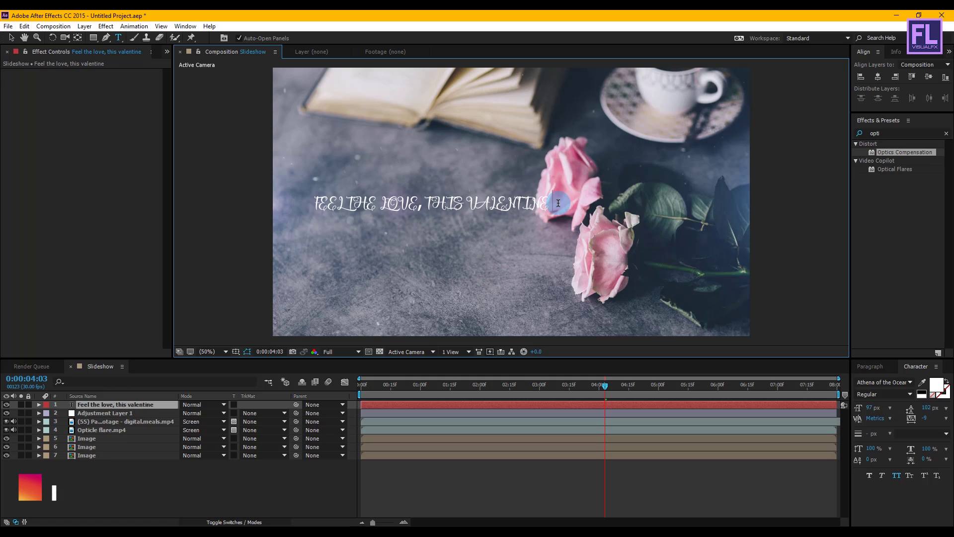
# - Turn off All Caps for the title, remove the comma and break it into two lines after "love"
pyautogui.hotkey('ctrl', 'a')
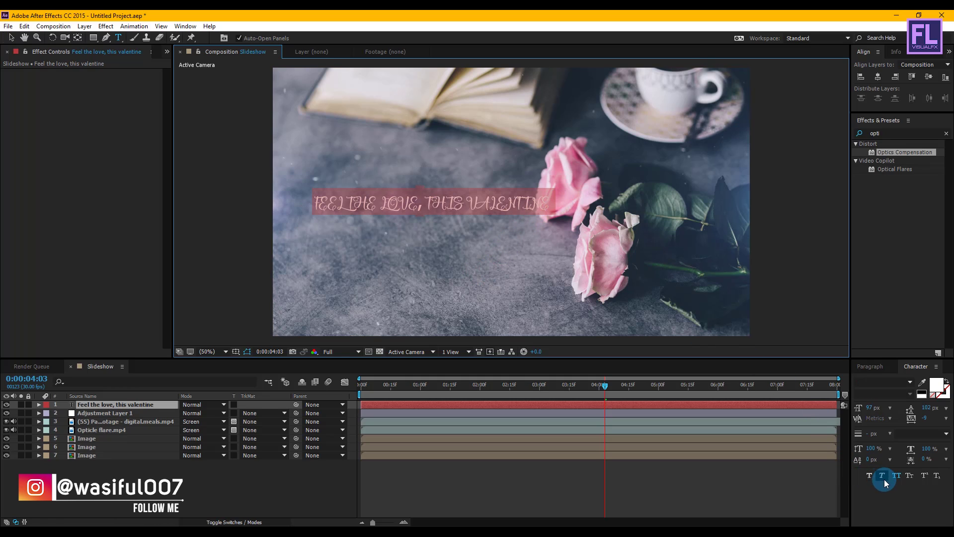
pyautogui.click(895, 475)
pyautogui.click(895, 475)
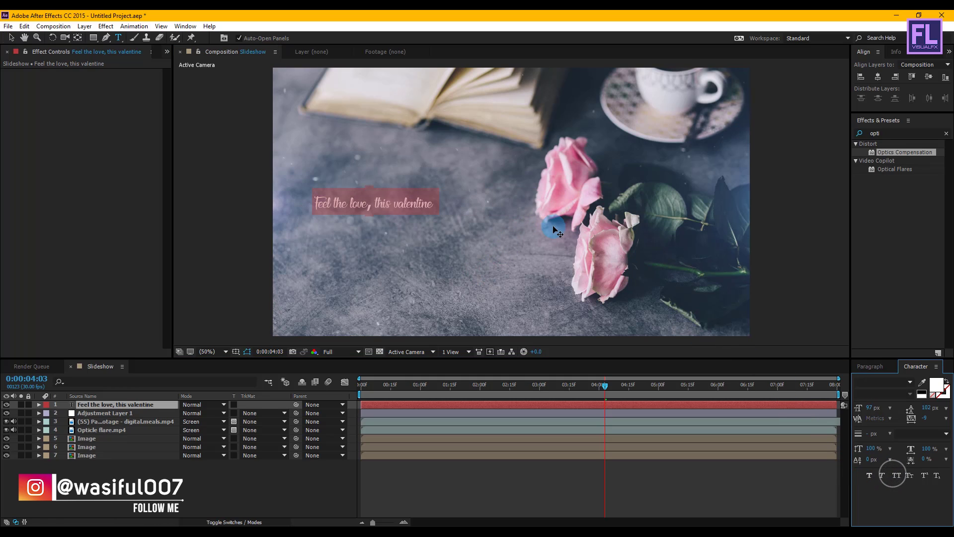
pyautogui.click(381, 216)
pyautogui.press('BackSpace')
pyautogui.press('BackSpace')
pyautogui.press('Return')
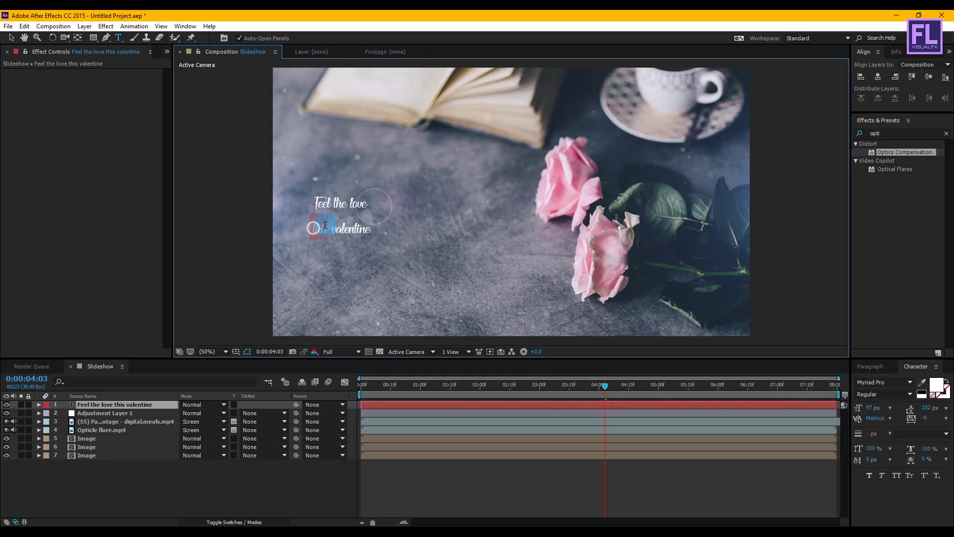
# - Set the word "this" in the Russo One font with All Caps
pyautogui.click(884, 382)
pyautogui.write('Russo One')
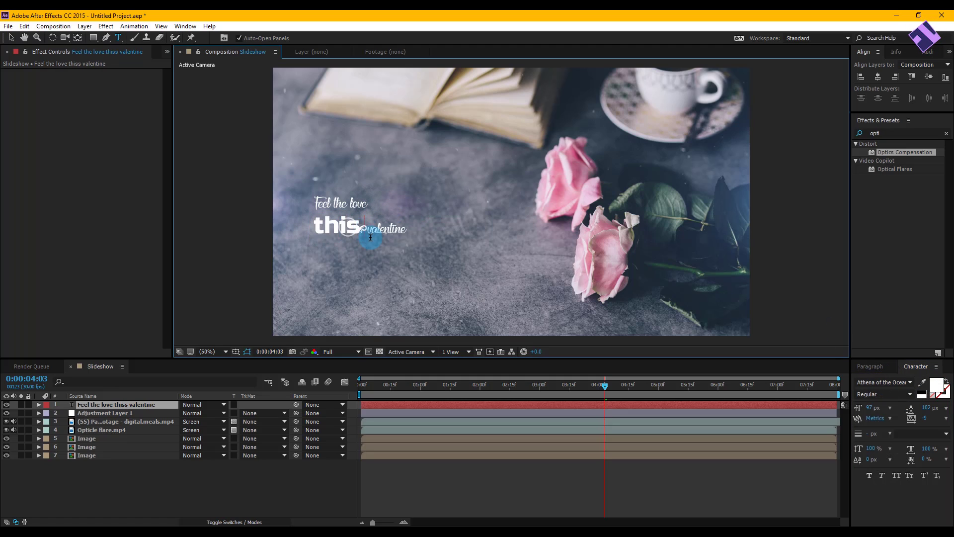
pyautogui.click(897, 476)
# - Enlarge the title text, with the script words at about 182 px, and capitalize the first letters of "Valentine" and "Love"
pyautogui.hotkey('ctrl', 'a')
pyautogui.moveTo(872, 407); pyautogui.dragTo(890, 408)
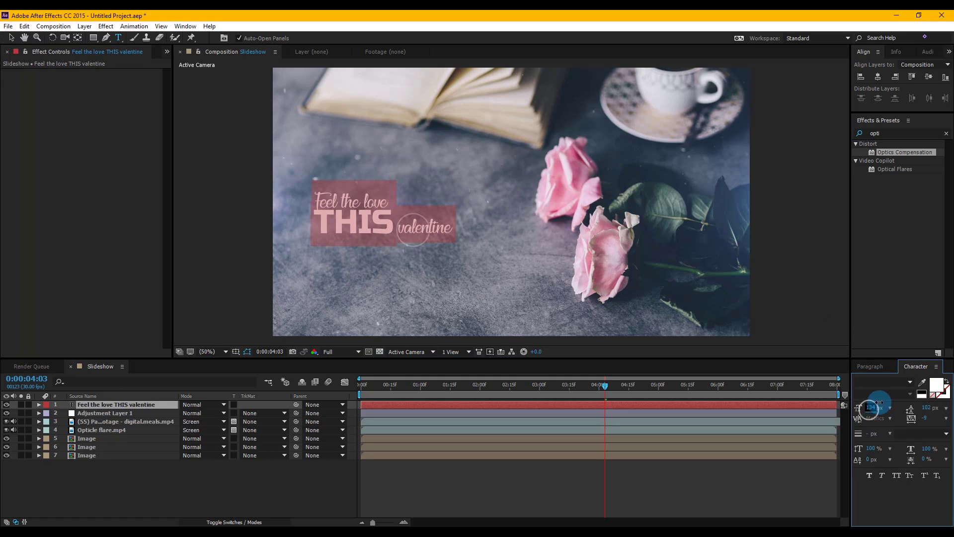
pyautogui.click(401, 240)
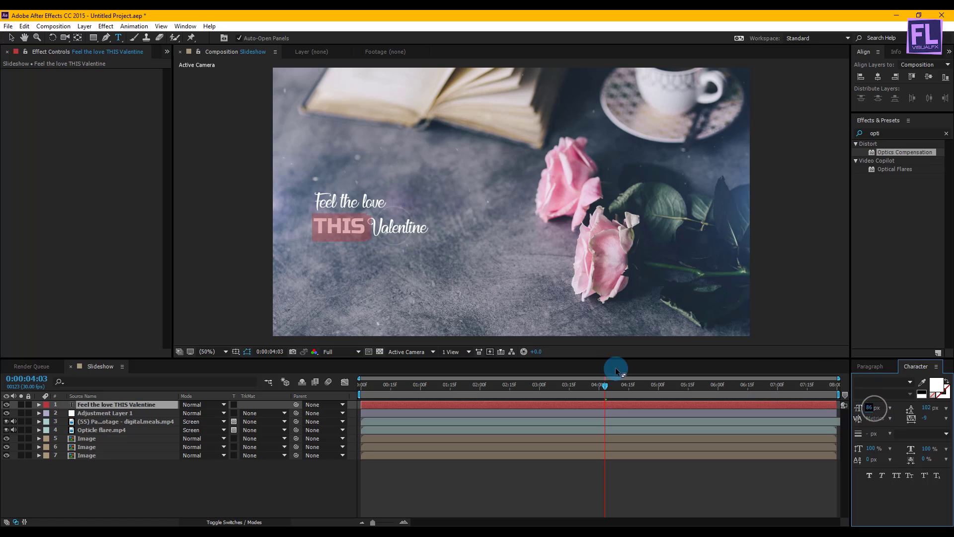
pyautogui.hotkey('ctrl', 'a')
pyautogui.moveTo(871, 407); pyautogui.dragTo(905, 400)
pyautogui.click(393, 207)
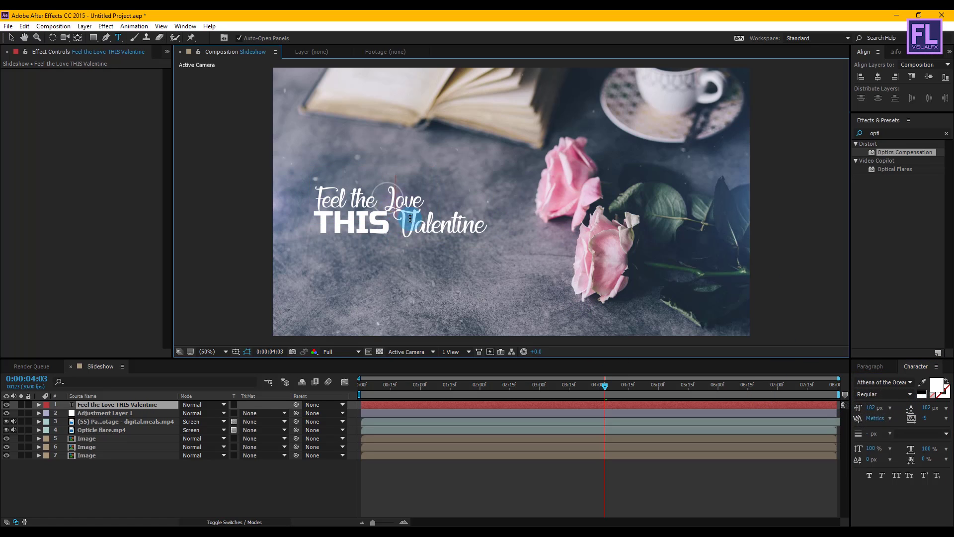
# - Set the title's leading to 127 px and finish editing the text
pyautogui.hotkey('ctrl', 'a')
pyautogui.press('Escape')
pyautogui.press('v')
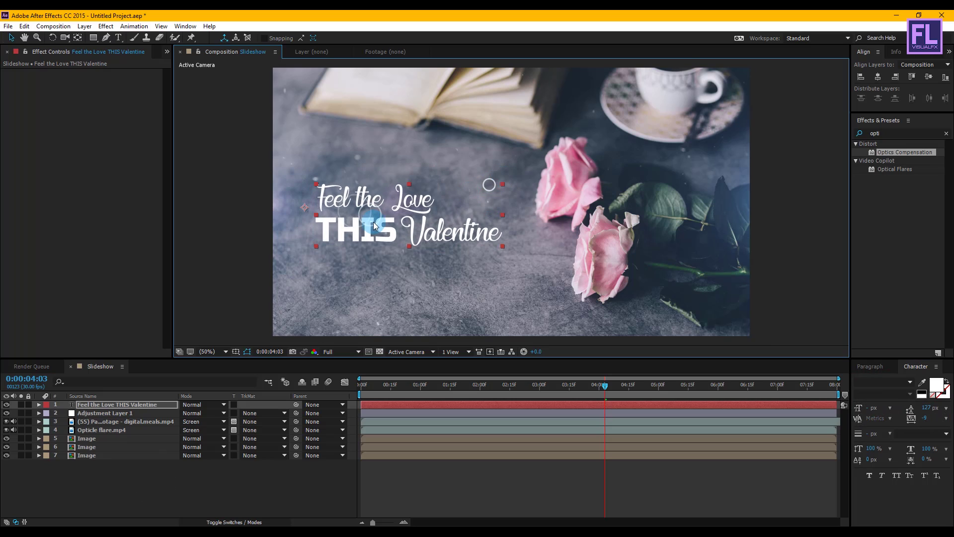
pyautogui.press('space')
pyautogui.moveTo(405, 213); pyautogui.dragTo(404, 218)
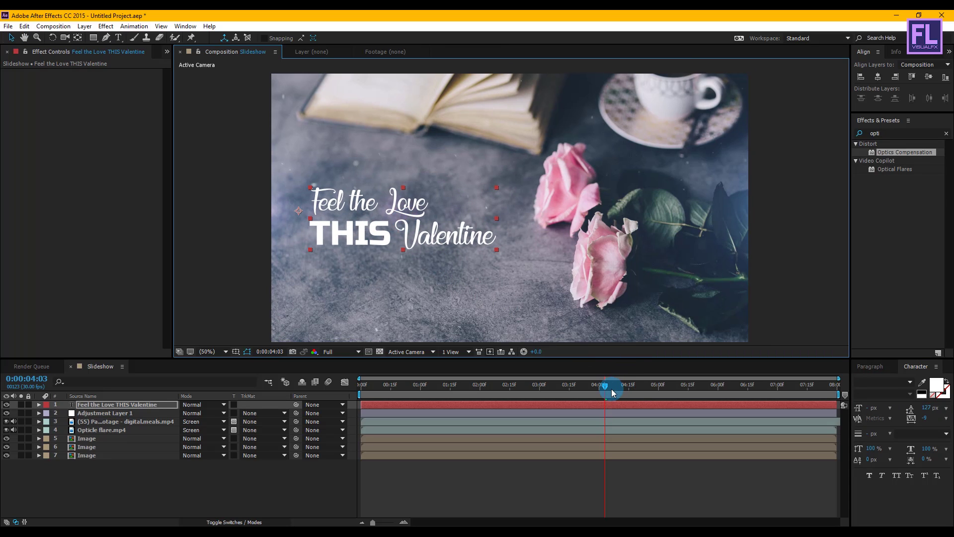
# - Apply the Evaporate animation preset from the Text Blurs presets to the title layer at 0:00:03:00
pyautogui.moveTo(601, 389); pyautogui.dragTo(547, 382)
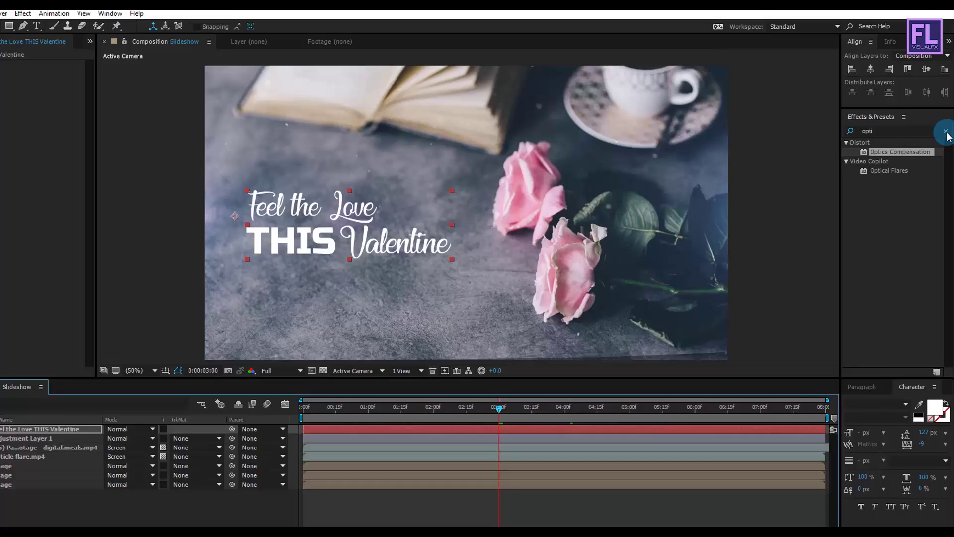
pyautogui.click(946, 132)
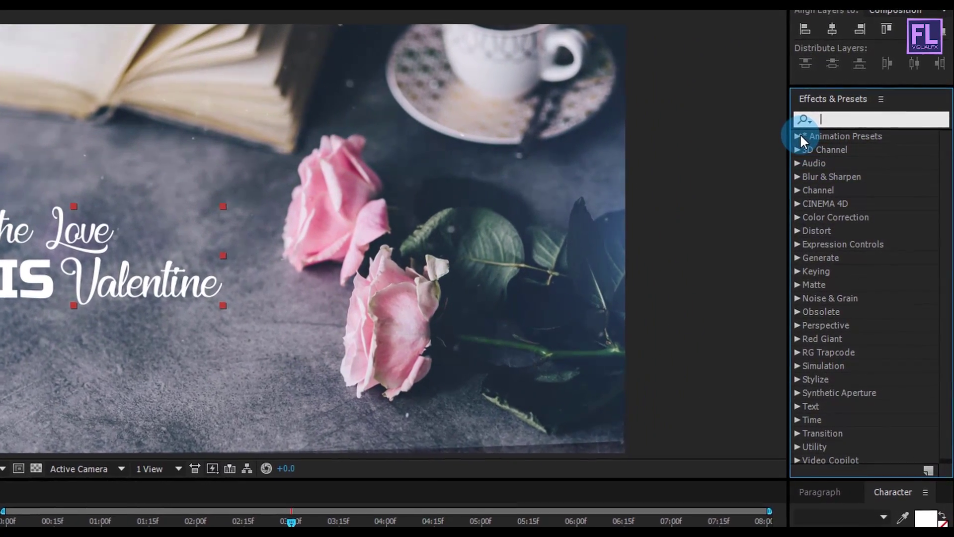
pyautogui.click(810, 137)
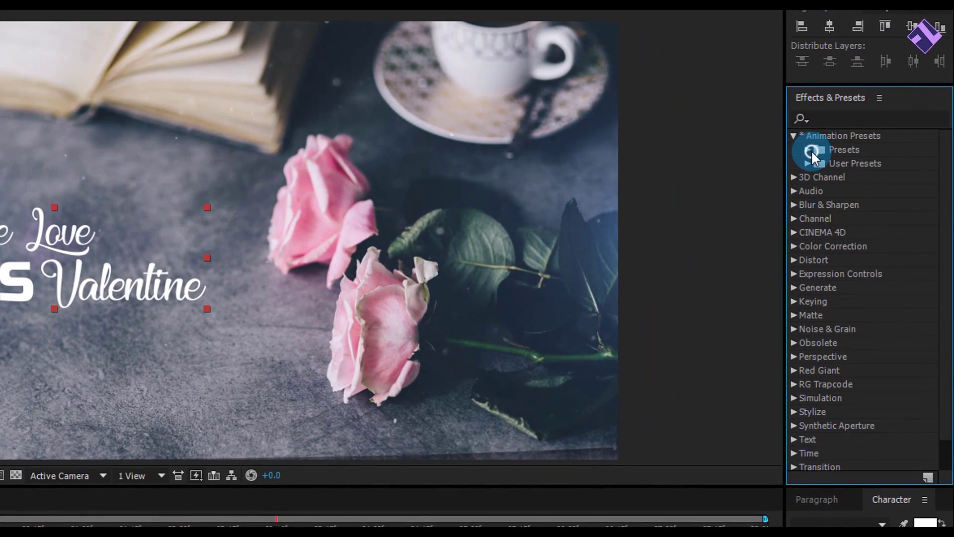
pyautogui.click(808, 149)
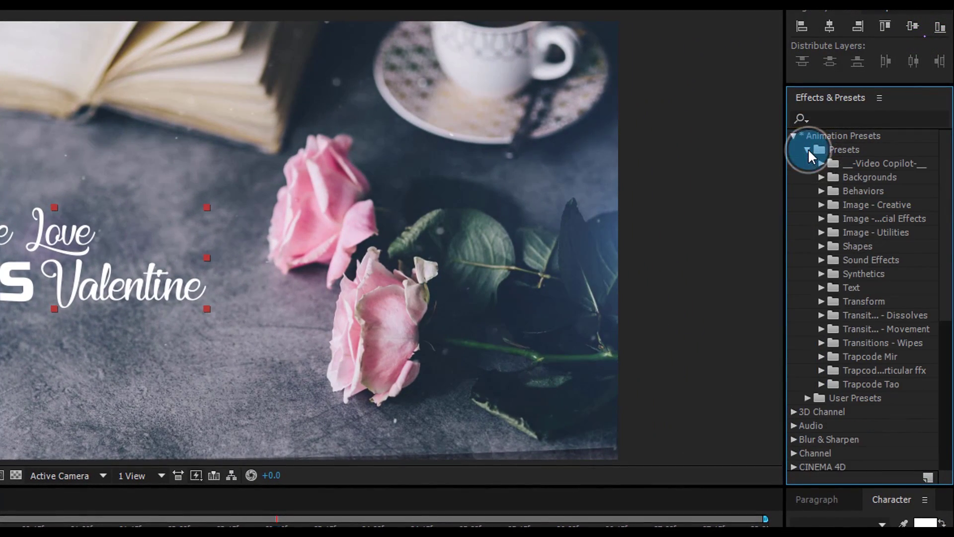
pyautogui.click(821, 287)
pyautogui.scroll(-2, 845, 253)
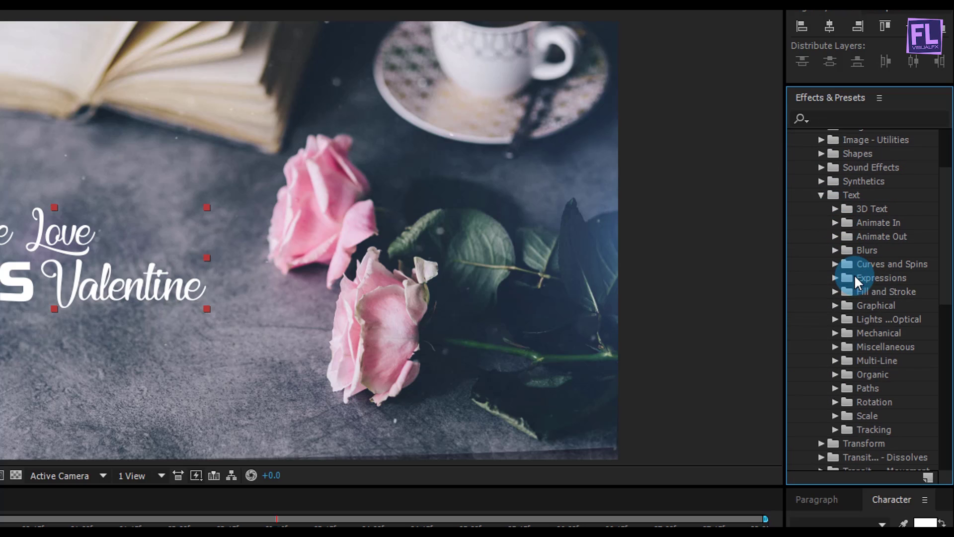
pyautogui.click(834, 251)
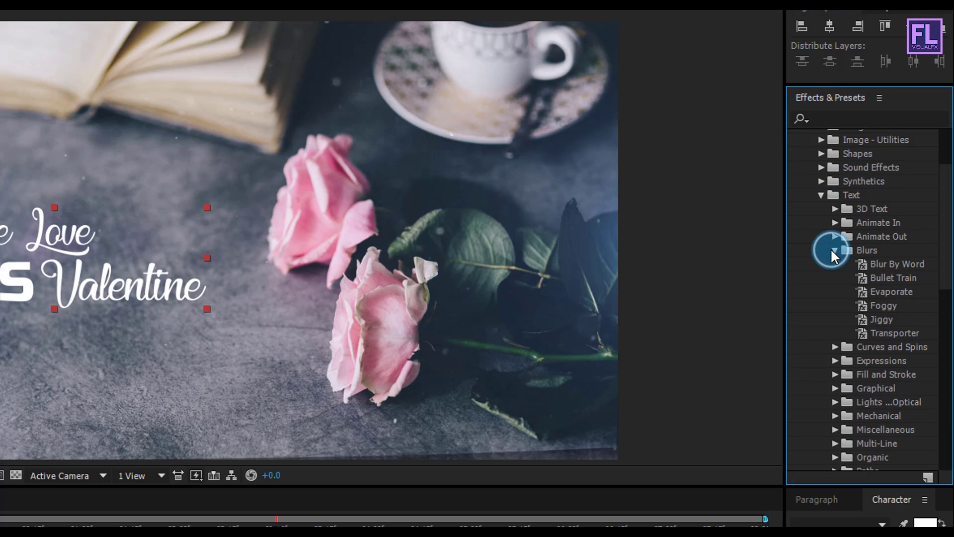
pyautogui.click(880, 292)
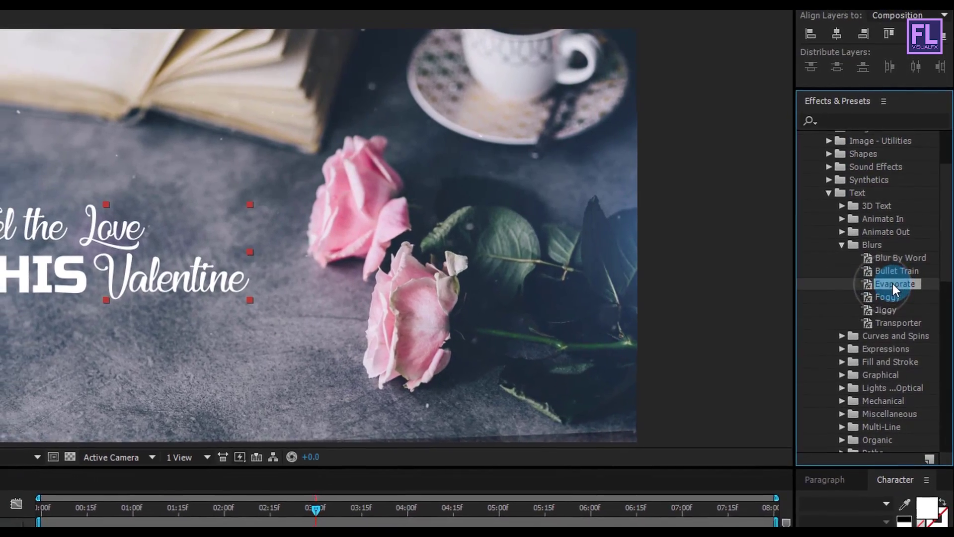
pyautogui.moveTo(893, 283); pyautogui.dragTo(0, 318)
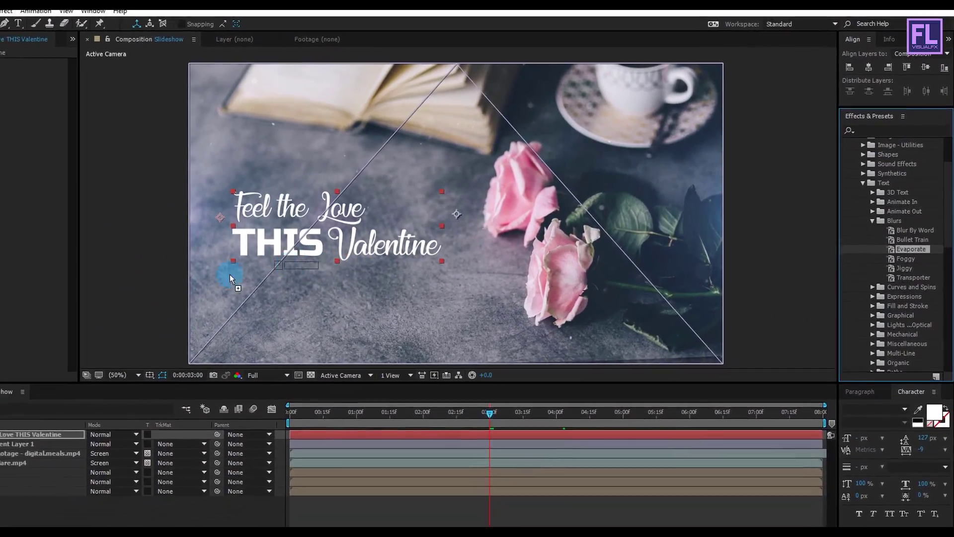
pyautogui.moveTo(229, 273); pyautogui.dragTo(127, 404)
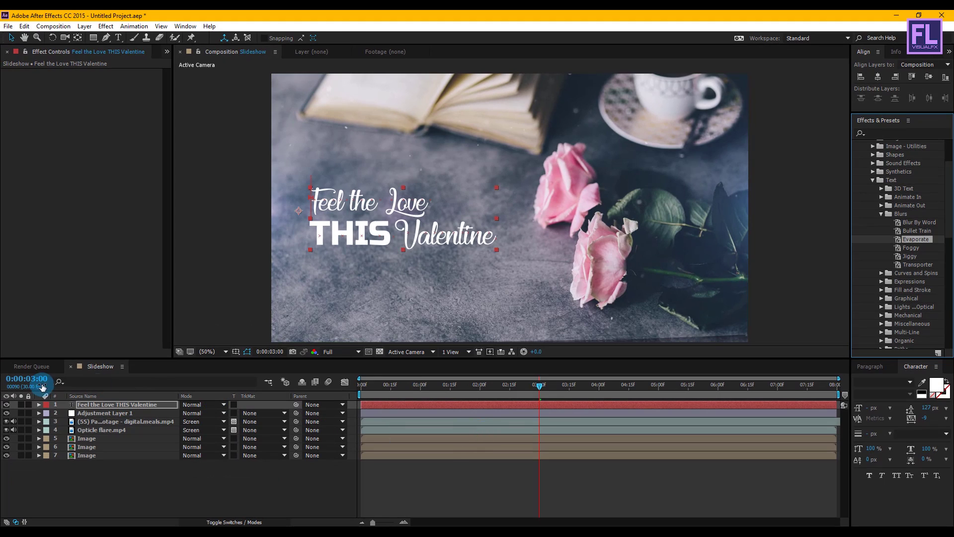
# - Reveal the title's Offset keyframes, move the later one to 0:00:01:00 and apply Easy Ease to both
pyautogui.click(104, 408)
pyautogui.click(162, 415)
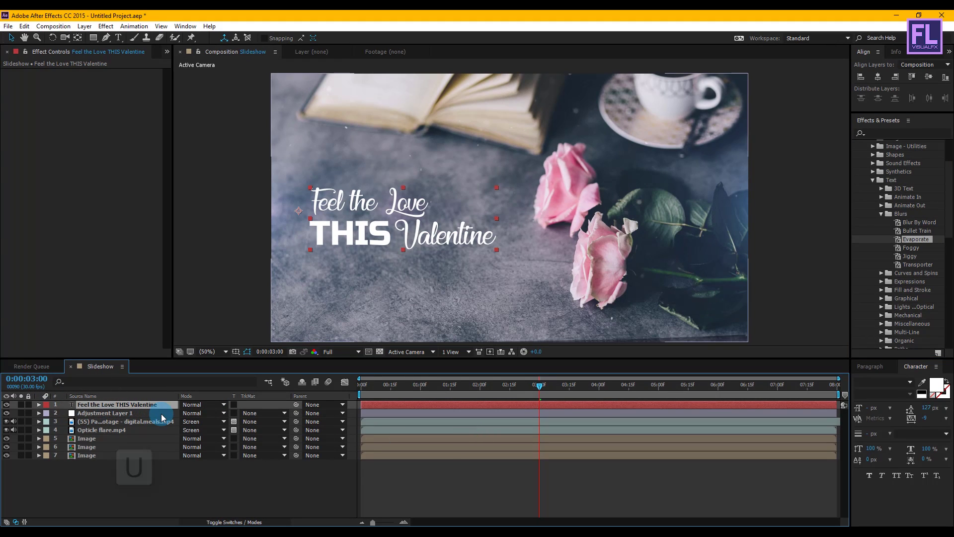
pyautogui.press('u')
pyautogui.moveTo(565, 421); pyautogui.dragTo(536, 417)
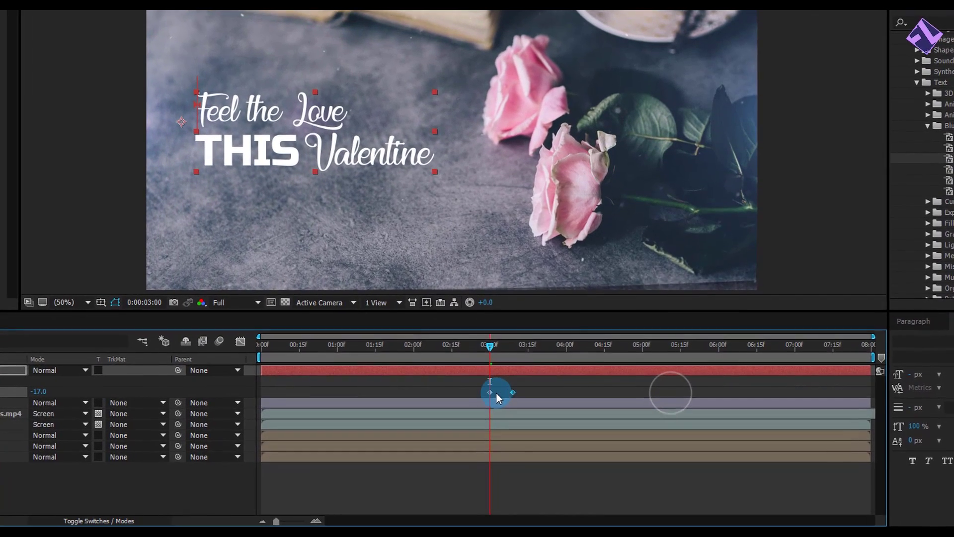
pyautogui.moveTo(497, 393); pyautogui.dragTo(454, 392)
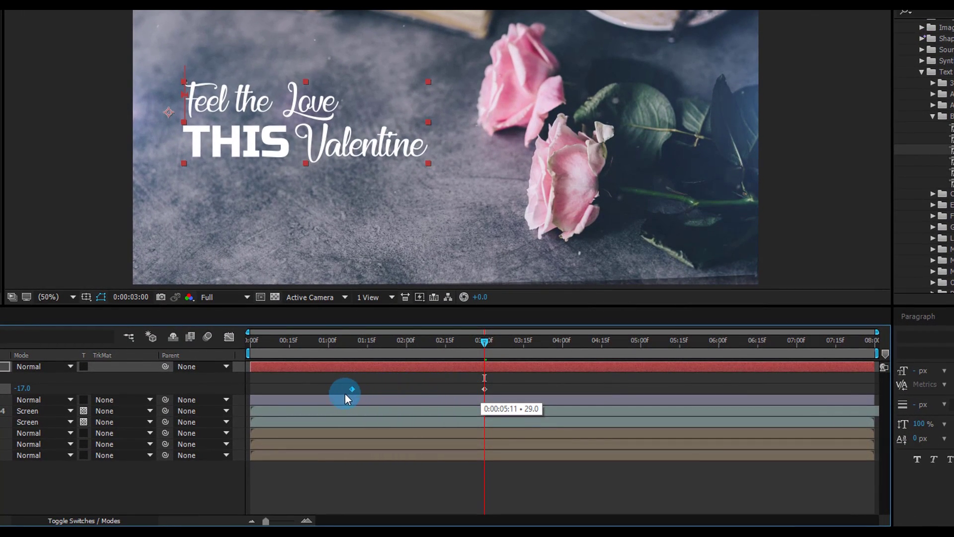
pyautogui.moveTo(328, 395); pyautogui.dragTo(539, 395)
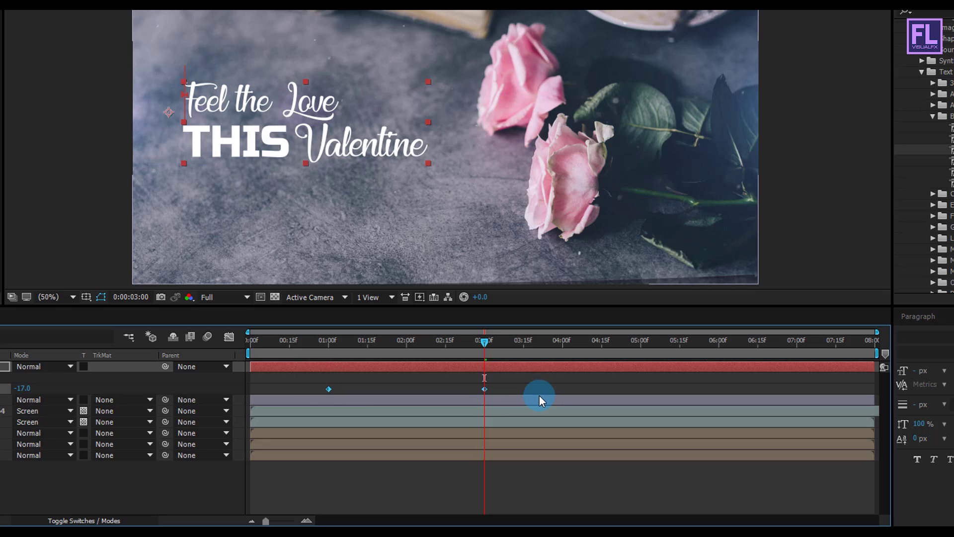
pyautogui.press('F9')
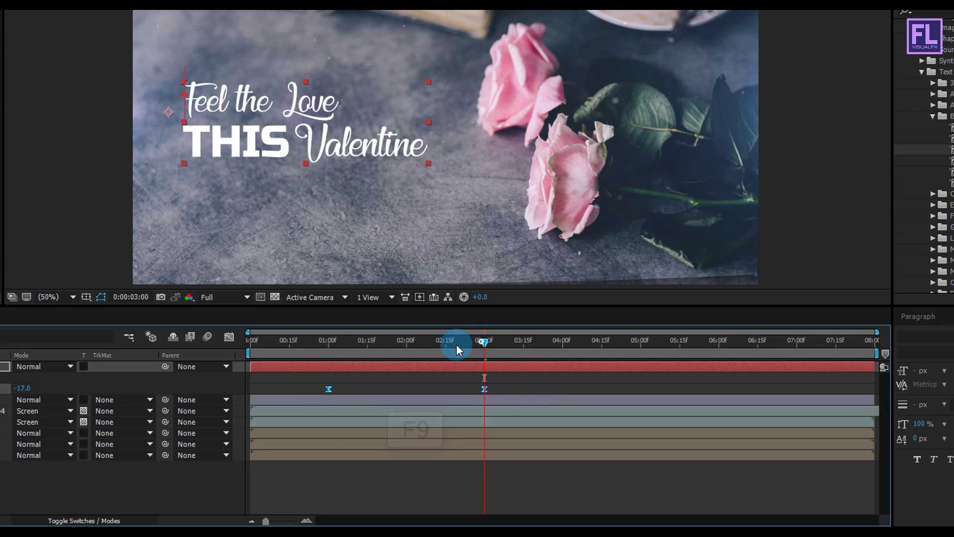
# - Preview the title's text animation from 0:00:01:15
pyautogui.moveTo(457, 342); pyautogui.dragTo(367, 342)
pyautogui.press('space')
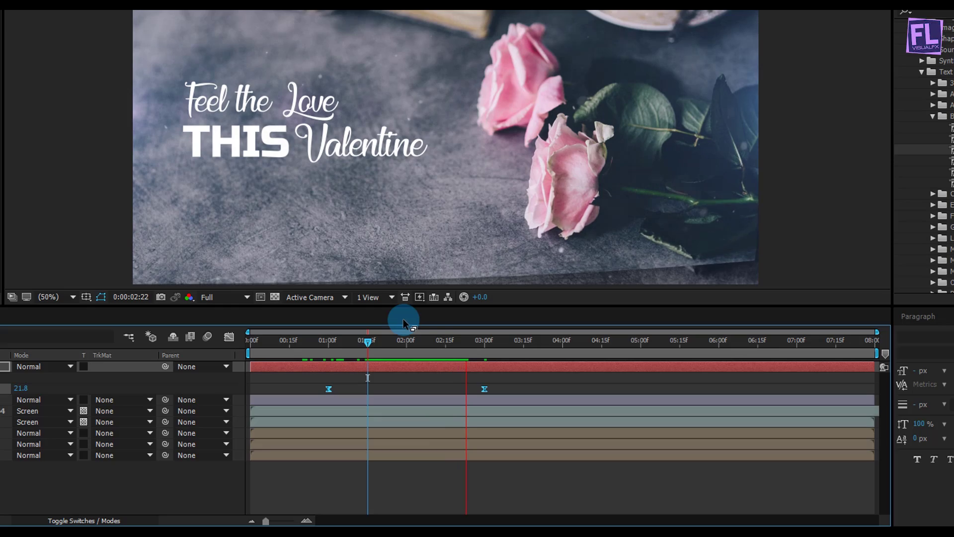
pyautogui.moveTo(442, 348); pyautogui.dragTo(467, 354)
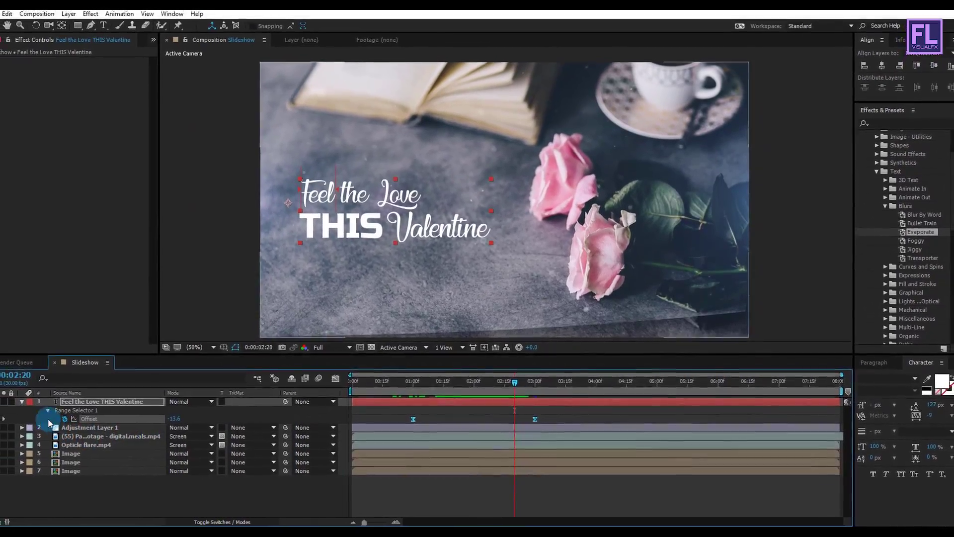
# - Collapse the title layer's properties and make it a 3D layer
pyautogui.click(0, 397)
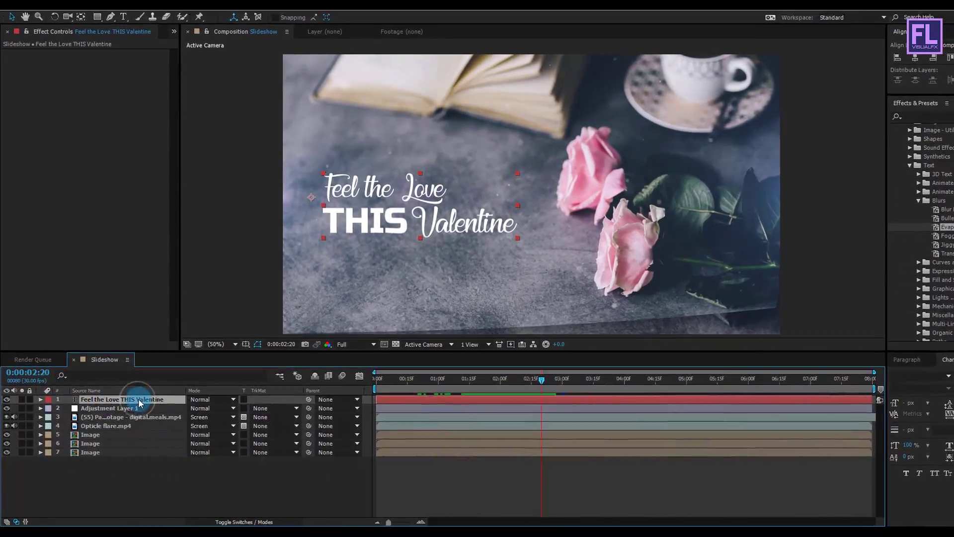
pyautogui.click(233, 522)
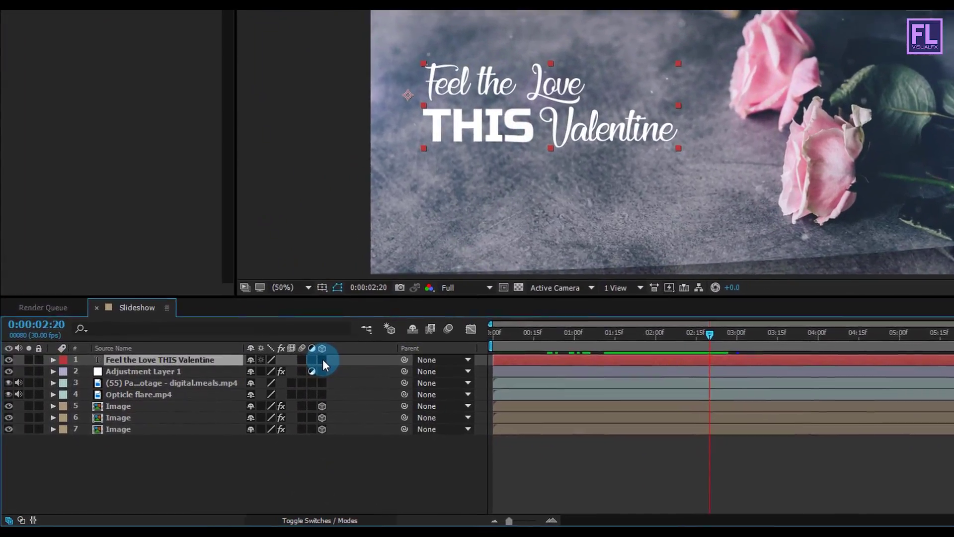
pyautogui.click(267, 388)
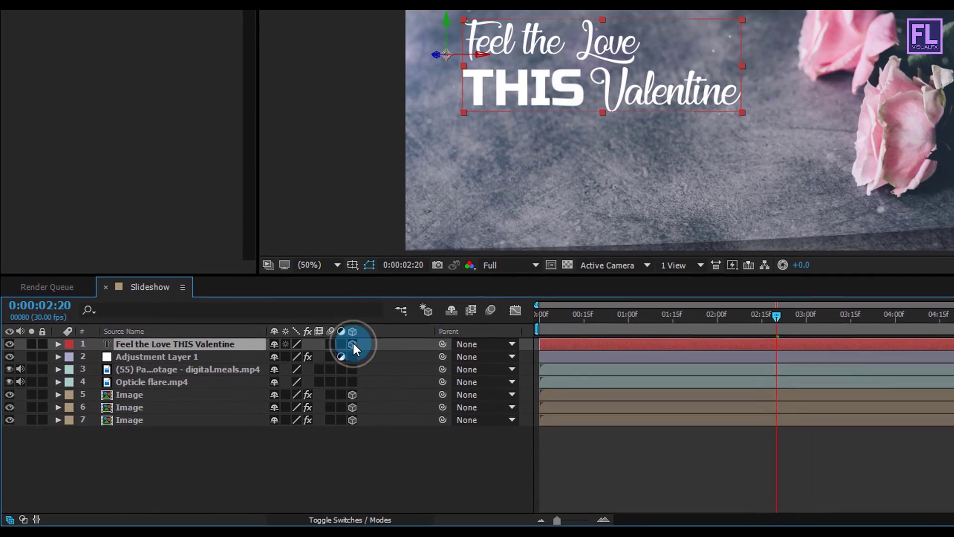
# - Add a two-node camera with the 50mm preset to the composition
pyautogui.click(273, 461)
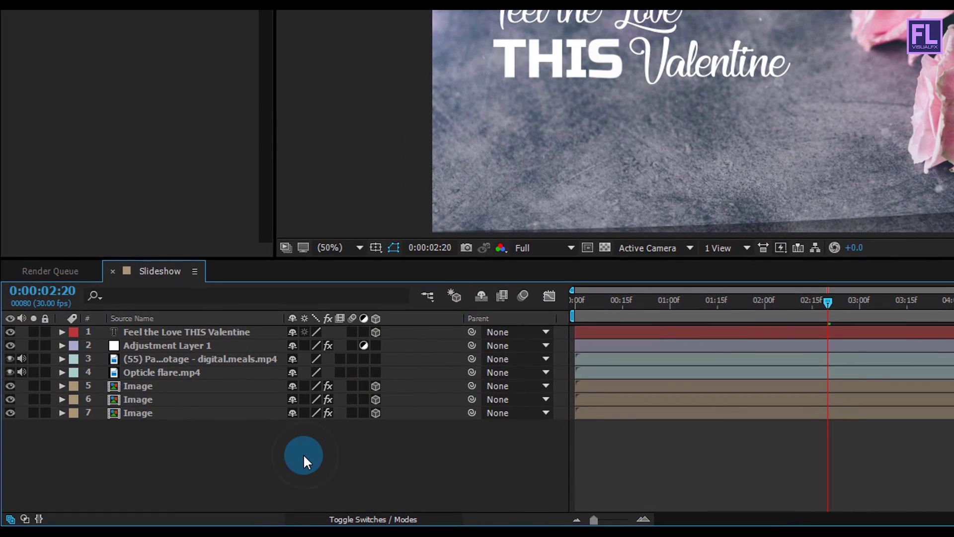
pyautogui.rightClick(240, 455)
pyautogui.moveTo(303, 307)
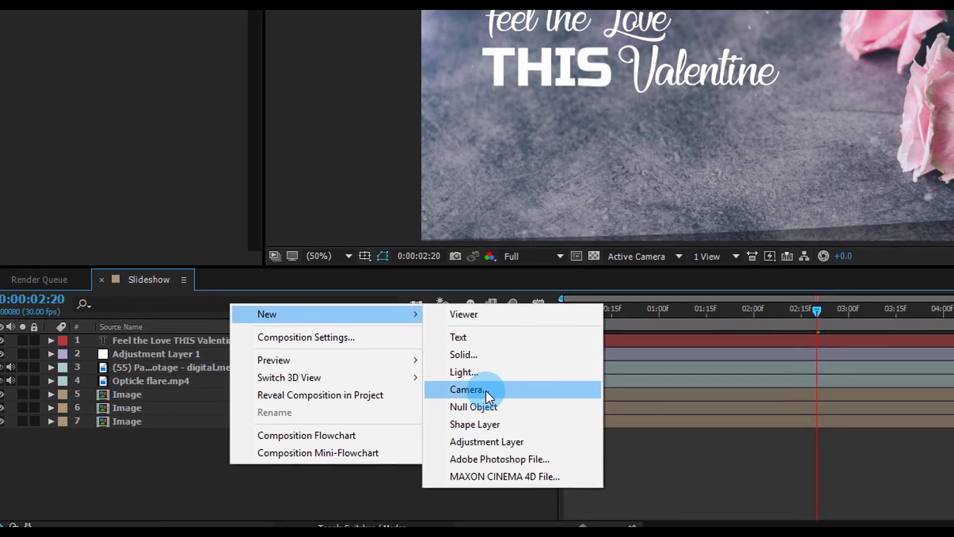
pyautogui.click(496, 381)
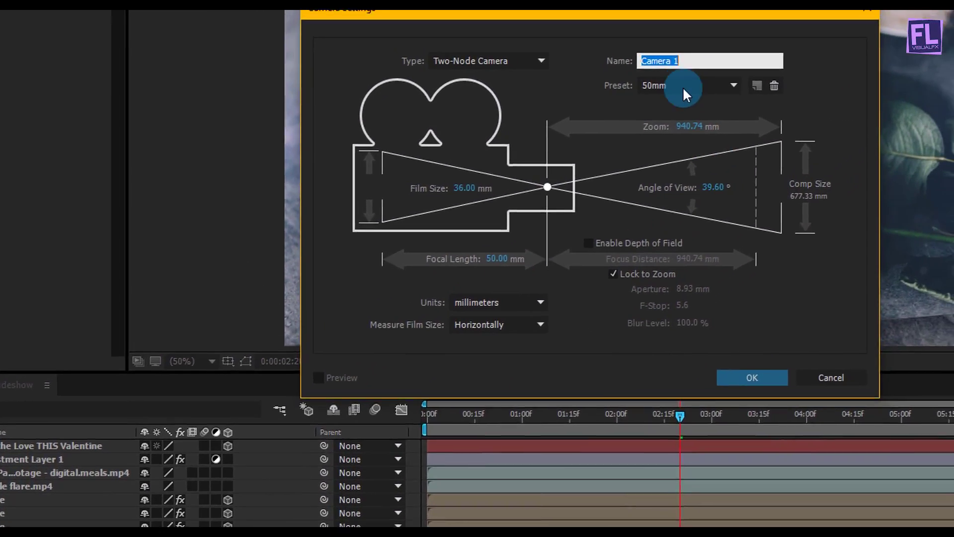
pyautogui.click(770, 20)
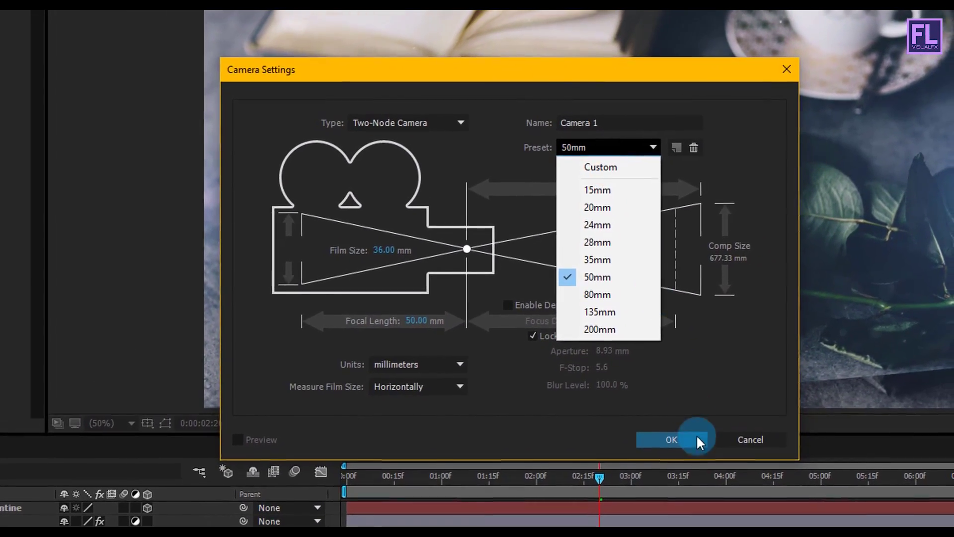
pyautogui.click(693, 433)
pyautogui.click(688, 426)
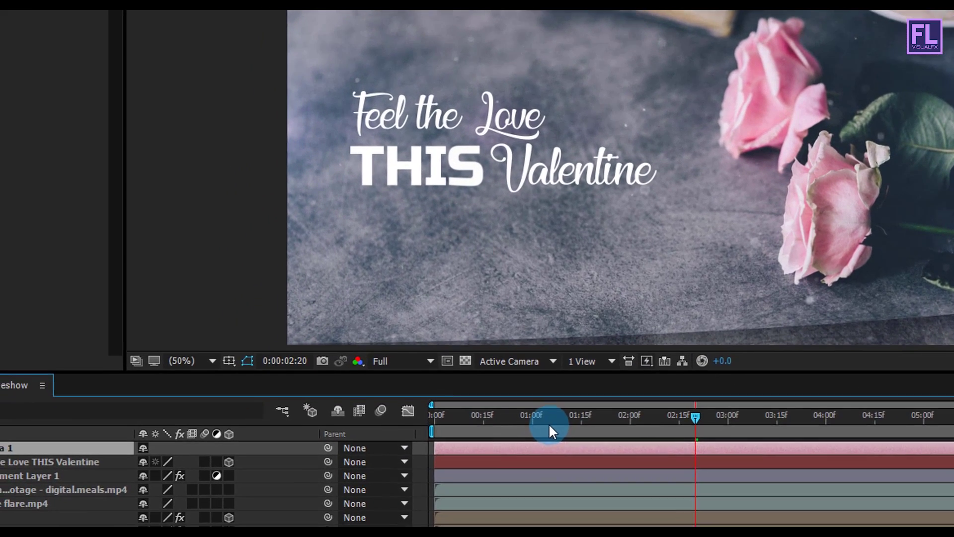
# - Open the camera's options and set a Zoom keyframe at 0:00:00:00
pyautogui.moveTo(453, 467); pyautogui.dragTo(350, 471)
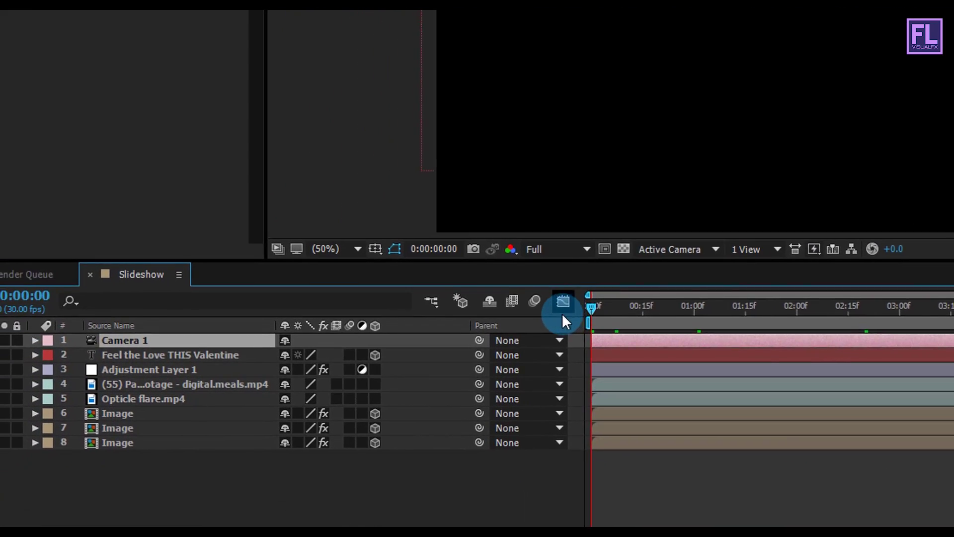
pyautogui.click(102, 369)
pyautogui.press('a')
pyautogui.press('a')
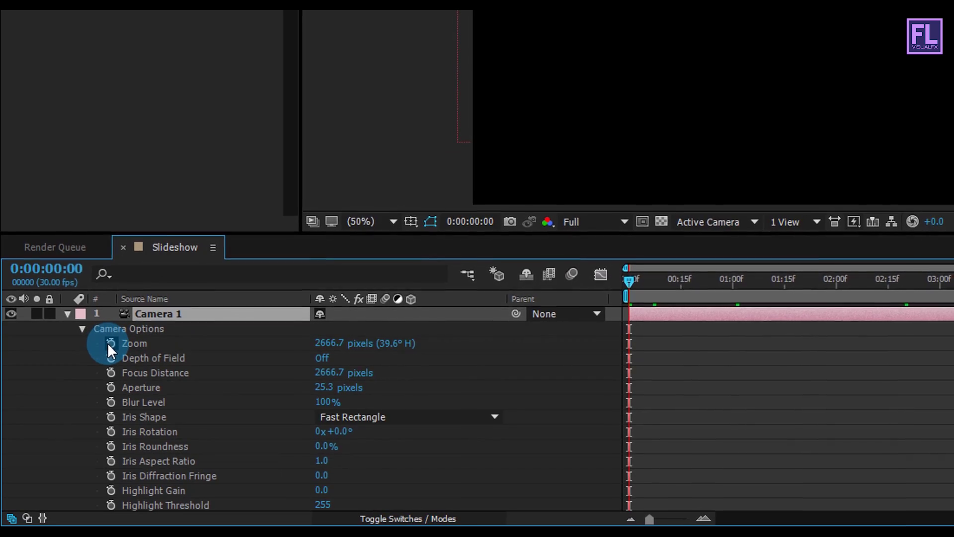
pyautogui.click(111, 343)
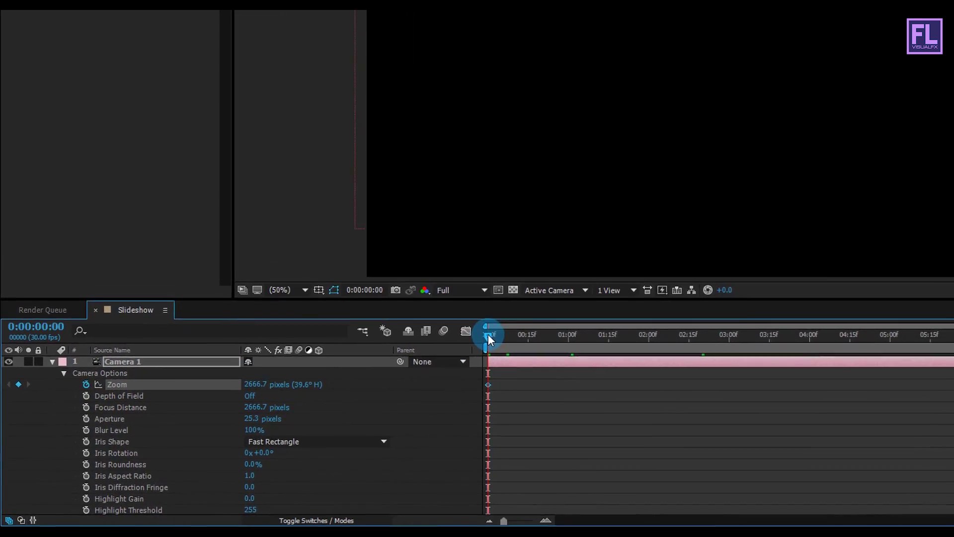
# - Set the camera's Zoom to 3014.7 pixels at 0:00:07:29, collapse its properties and scrub back to 0:00:03:13
pyautogui.moveTo(544, 315); pyautogui.dragTo(947, 306)
pyautogui.moveTo(645, 378); pyautogui.dragTo(863, 379)
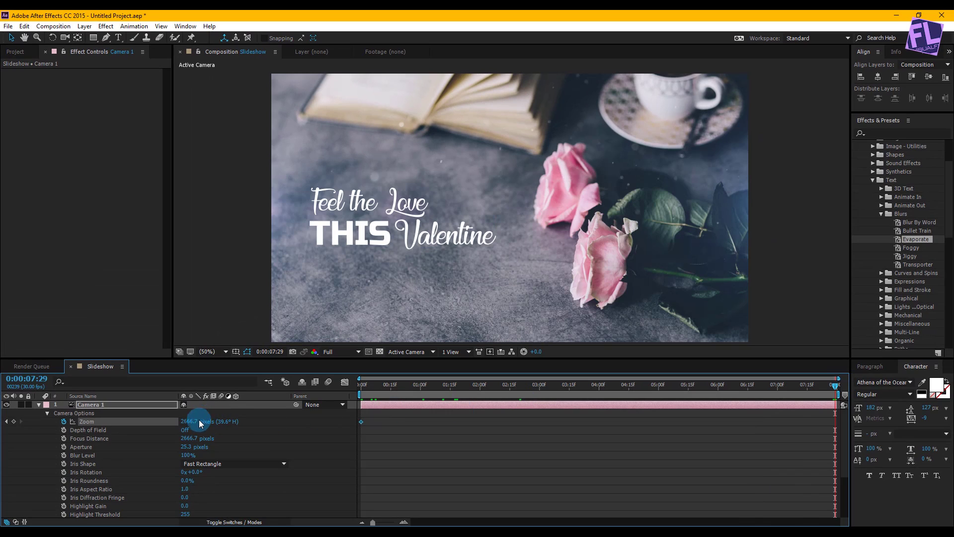
pyautogui.moveTo(188, 421); pyautogui.dragTo(342, 422)
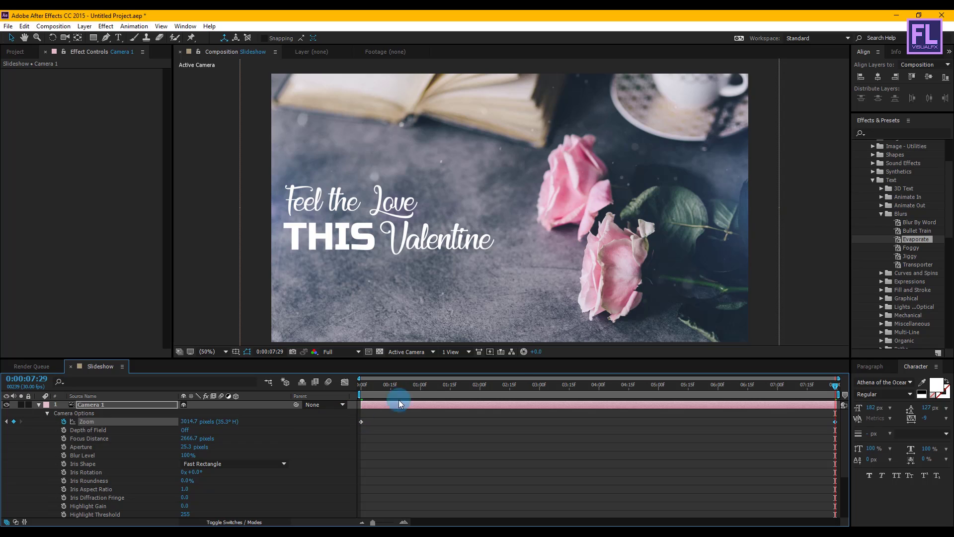
pyautogui.click(40, 406)
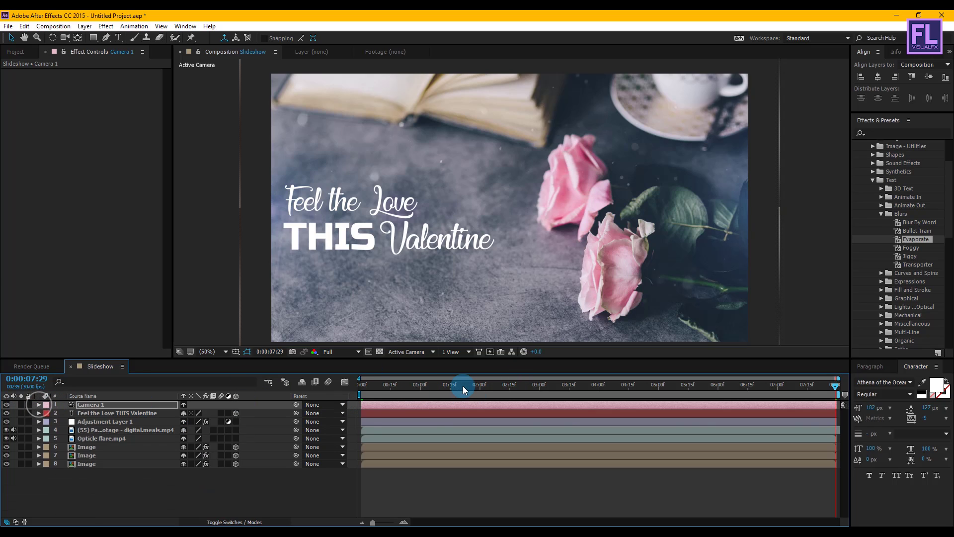
pyautogui.moveTo(401, 392); pyautogui.dragTo(564, 386)
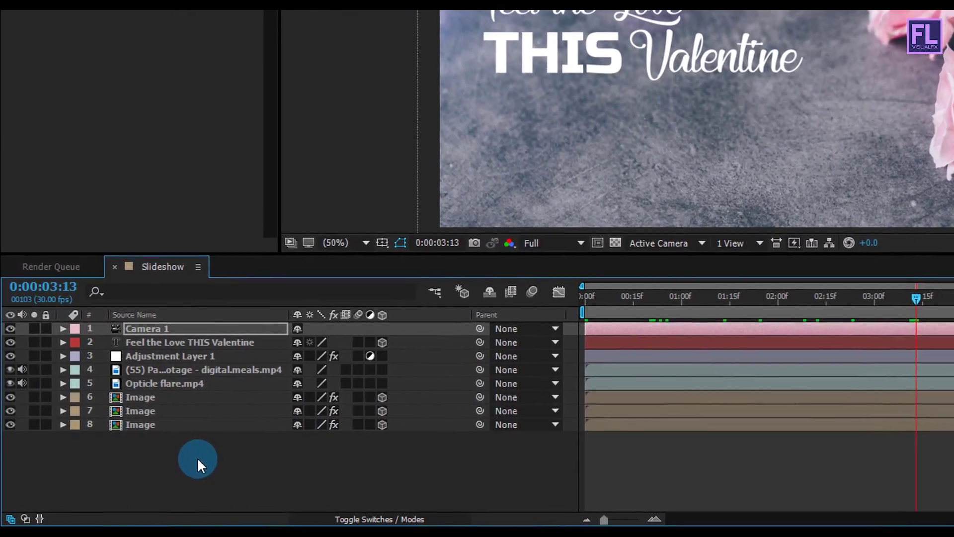
# - Create a black (000000) solid named Mask at 1920 × 1080 px in the Slideshow composition
pyautogui.rightClick(175, 465)
pyautogui.moveTo(253, 300)
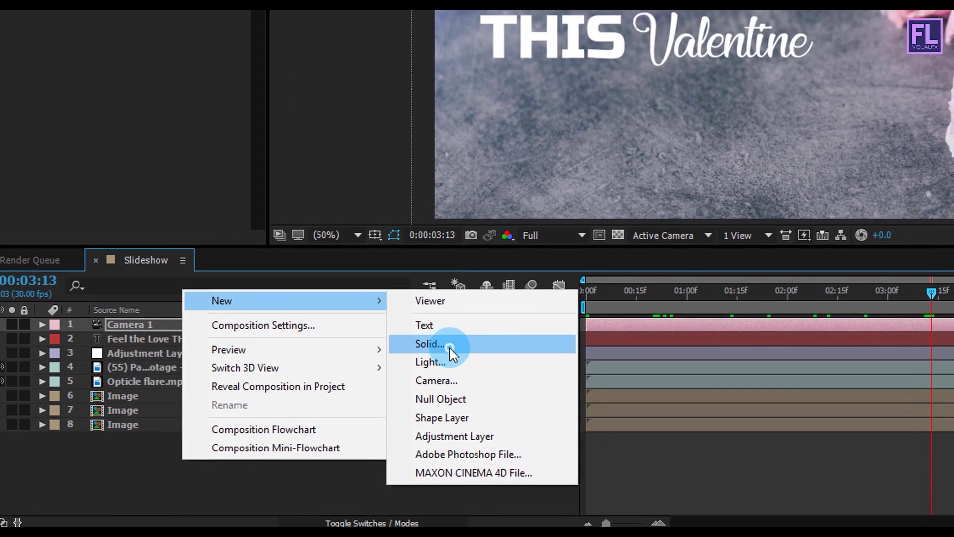
pyautogui.click(450, 348)
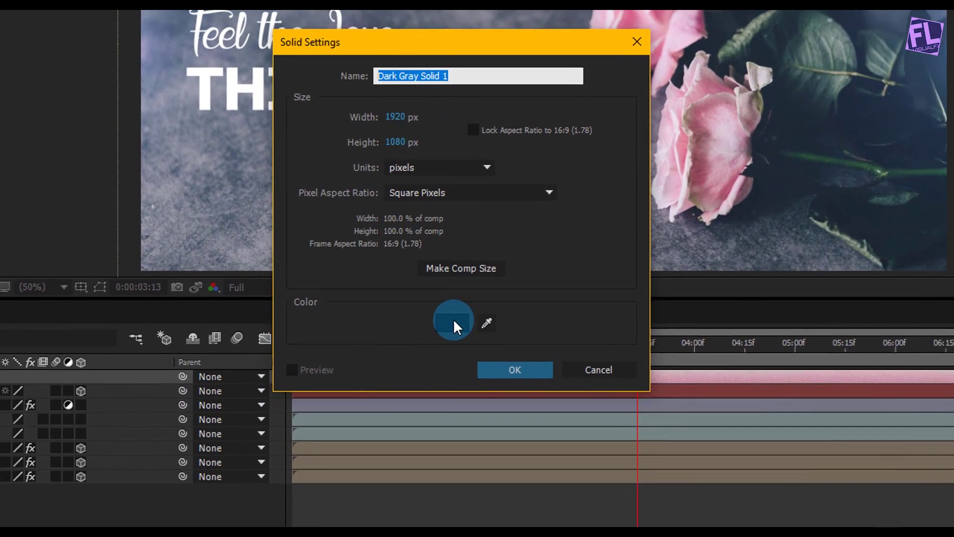
pyautogui.click(637, 288)
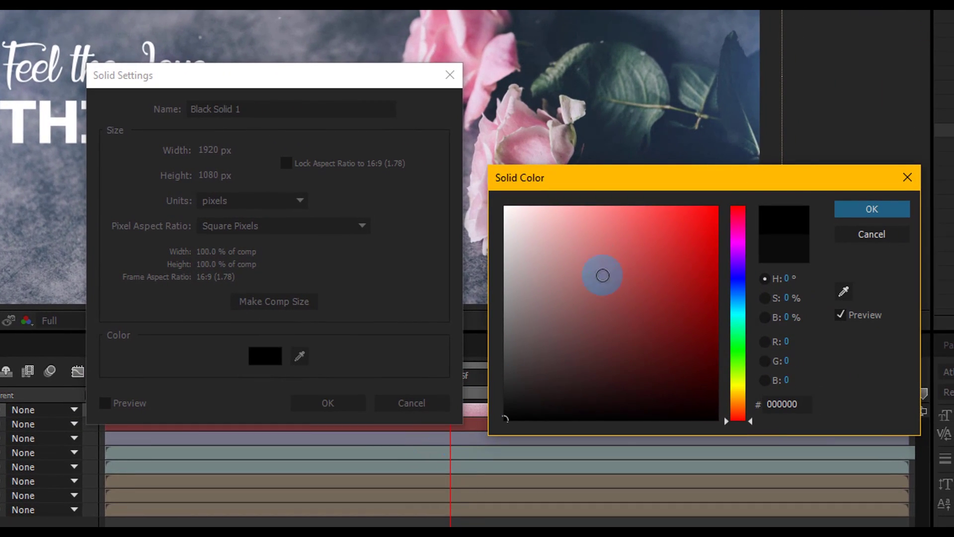
pyautogui.moveTo(548, 186); pyautogui.dragTo(532, 204)
pyautogui.click(741, 214)
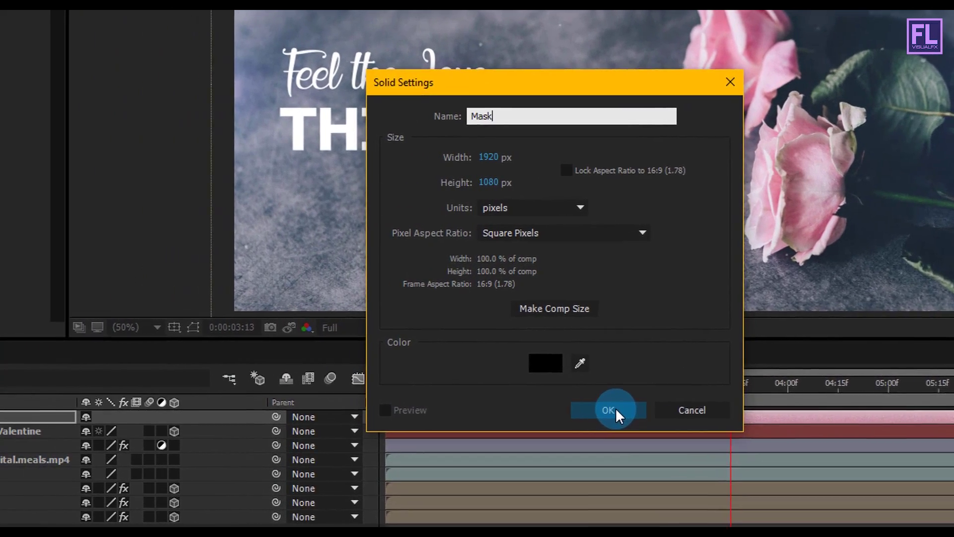
pyautogui.click(335, 406)
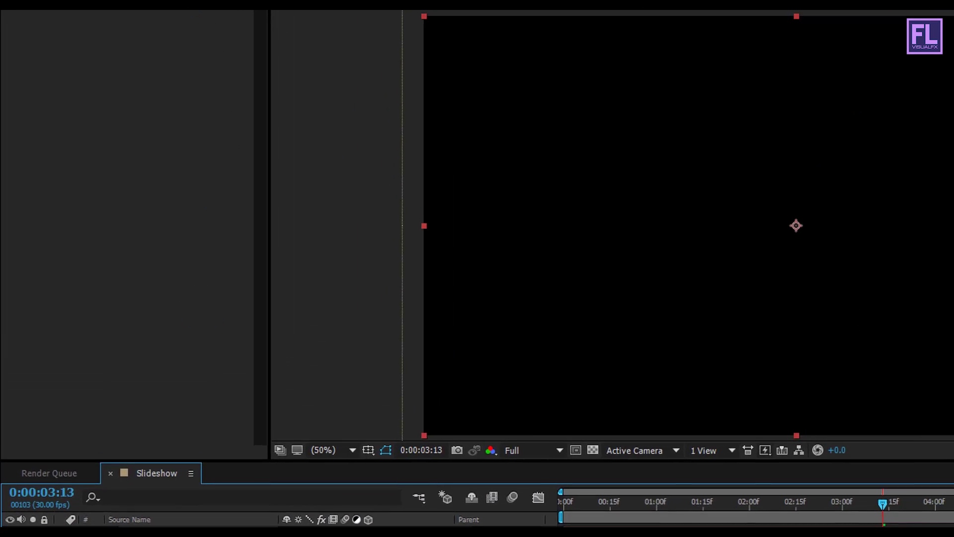
# - Add a full-frame rectangular mask to the Mask solid and shrink its height evenly about the centre to a widescreen band
pyautogui.click(139, 34)
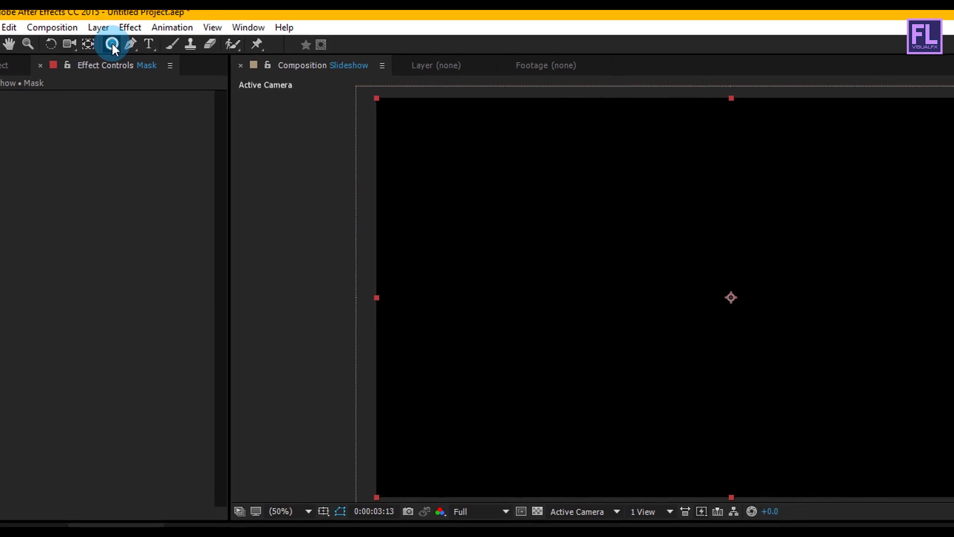
pyautogui.doubleClick(112, 44)
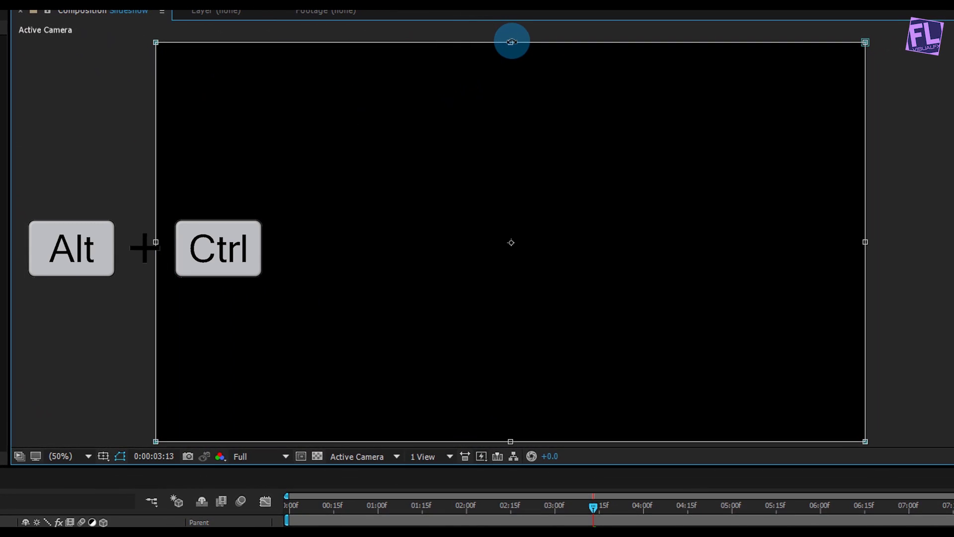
pyautogui.moveTo(516, 73); pyautogui.dragTo(516, 91)
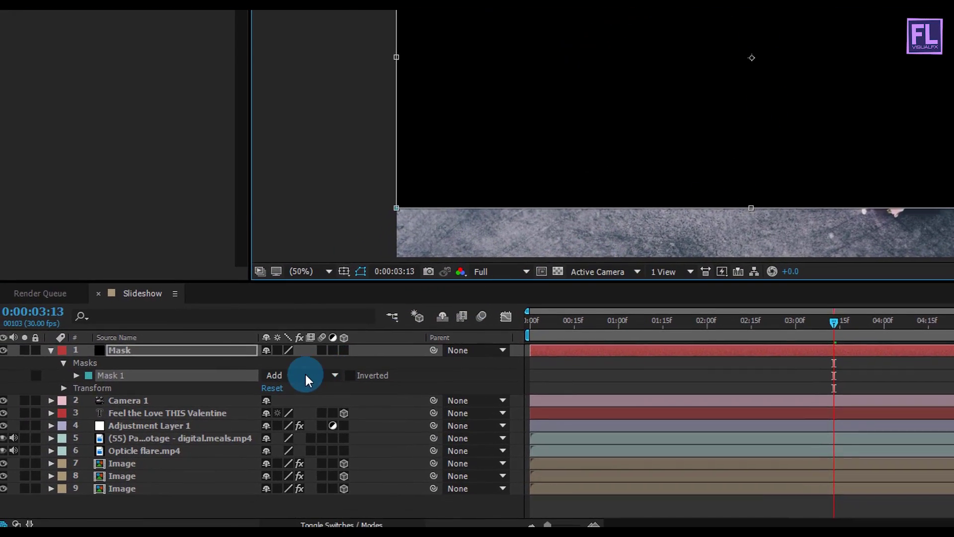
# - Set Mask 1's mode to Subtract, then collapse the Mask layer's properties and deselect the layer
pyautogui.click(294, 373)
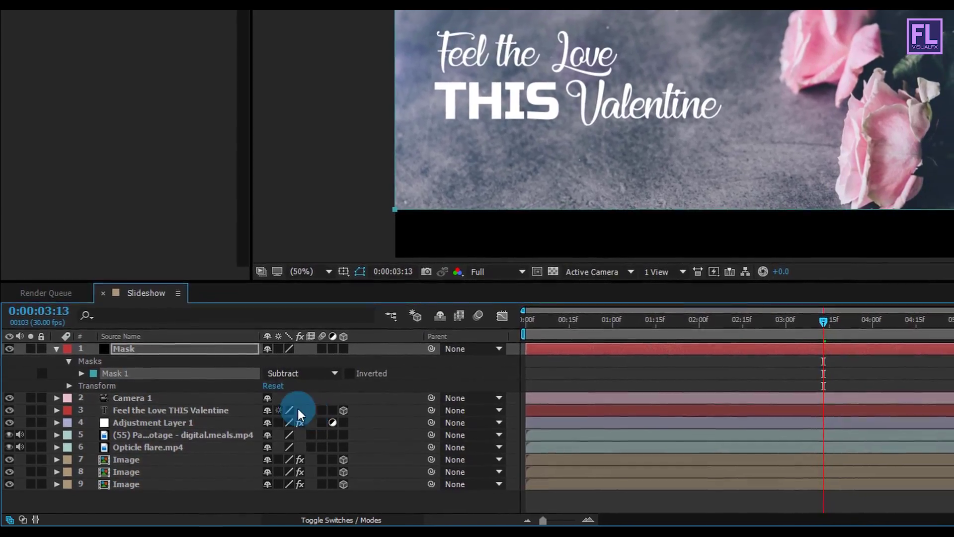
pyautogui.click(55, 353)
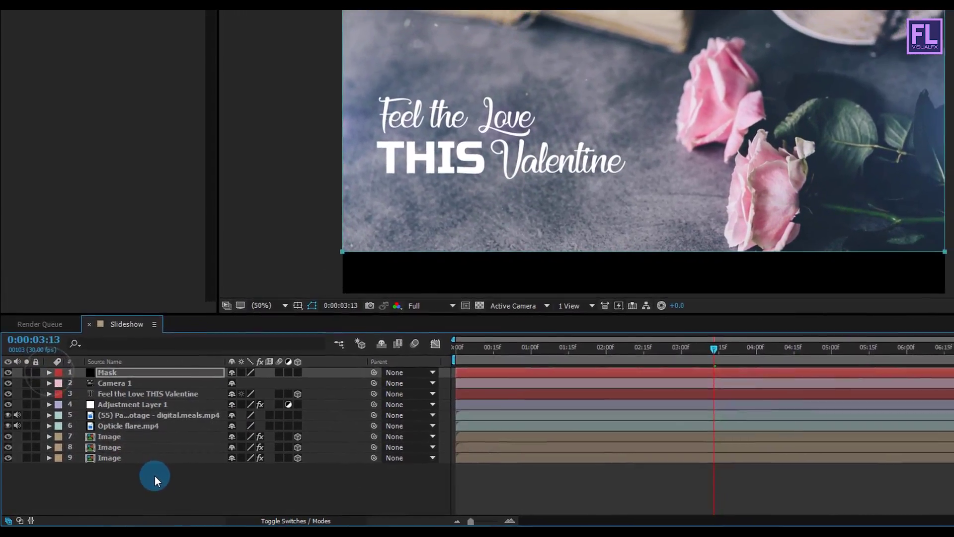
pyautogui.click(149, 502)
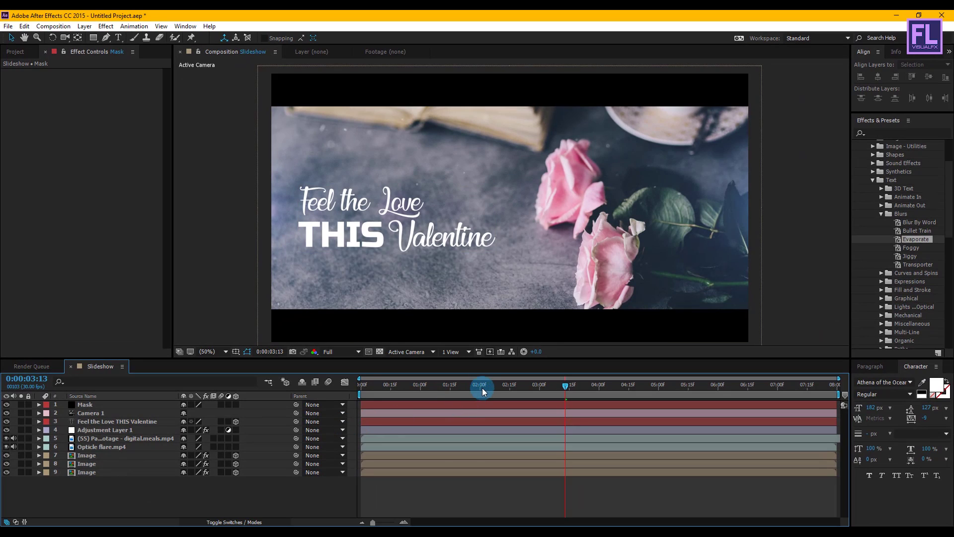
# - Return the playhead to 0:00:00:00 and preview the slideshow
pyautogui.moveTo(368, 392); pyautogui.dragTo(354, 387)
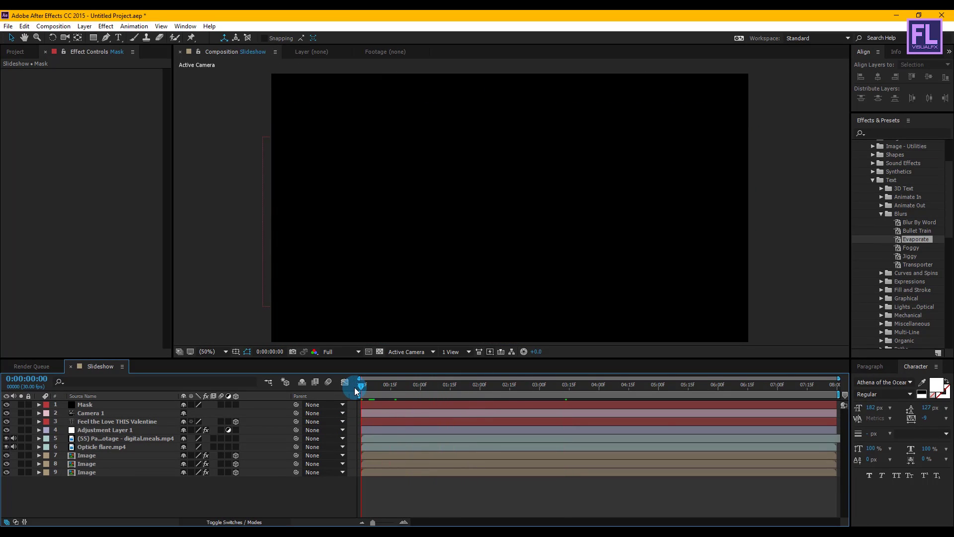
pyautogui.click(488, 488)
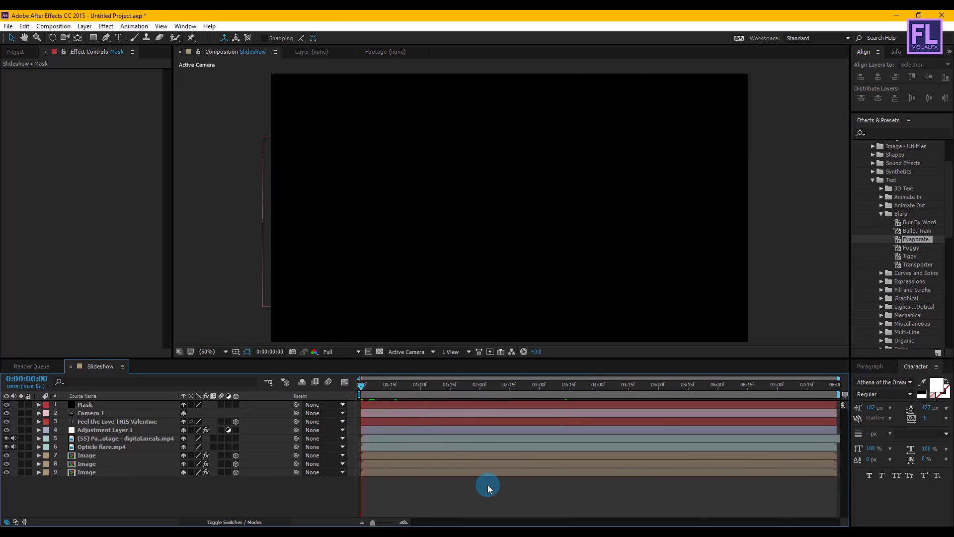
pyautogui.press('space')
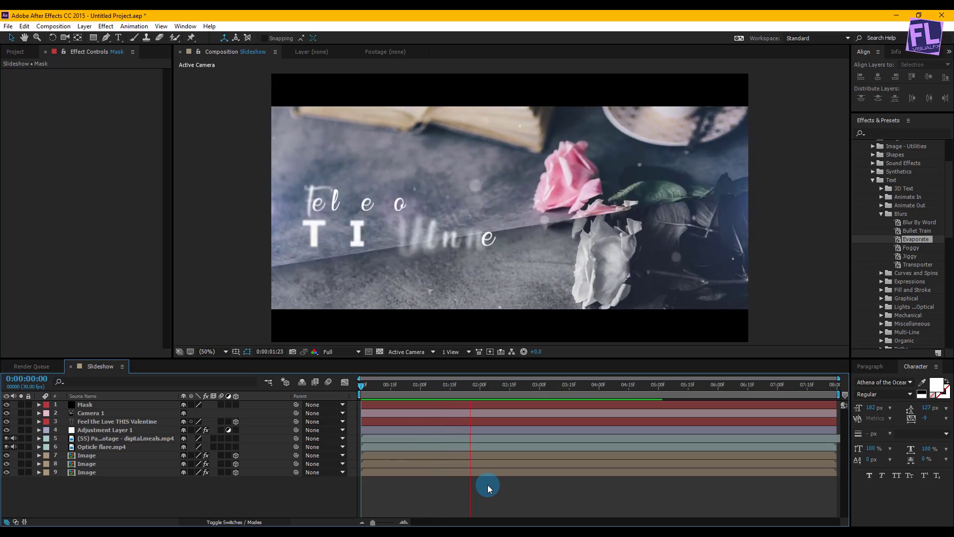